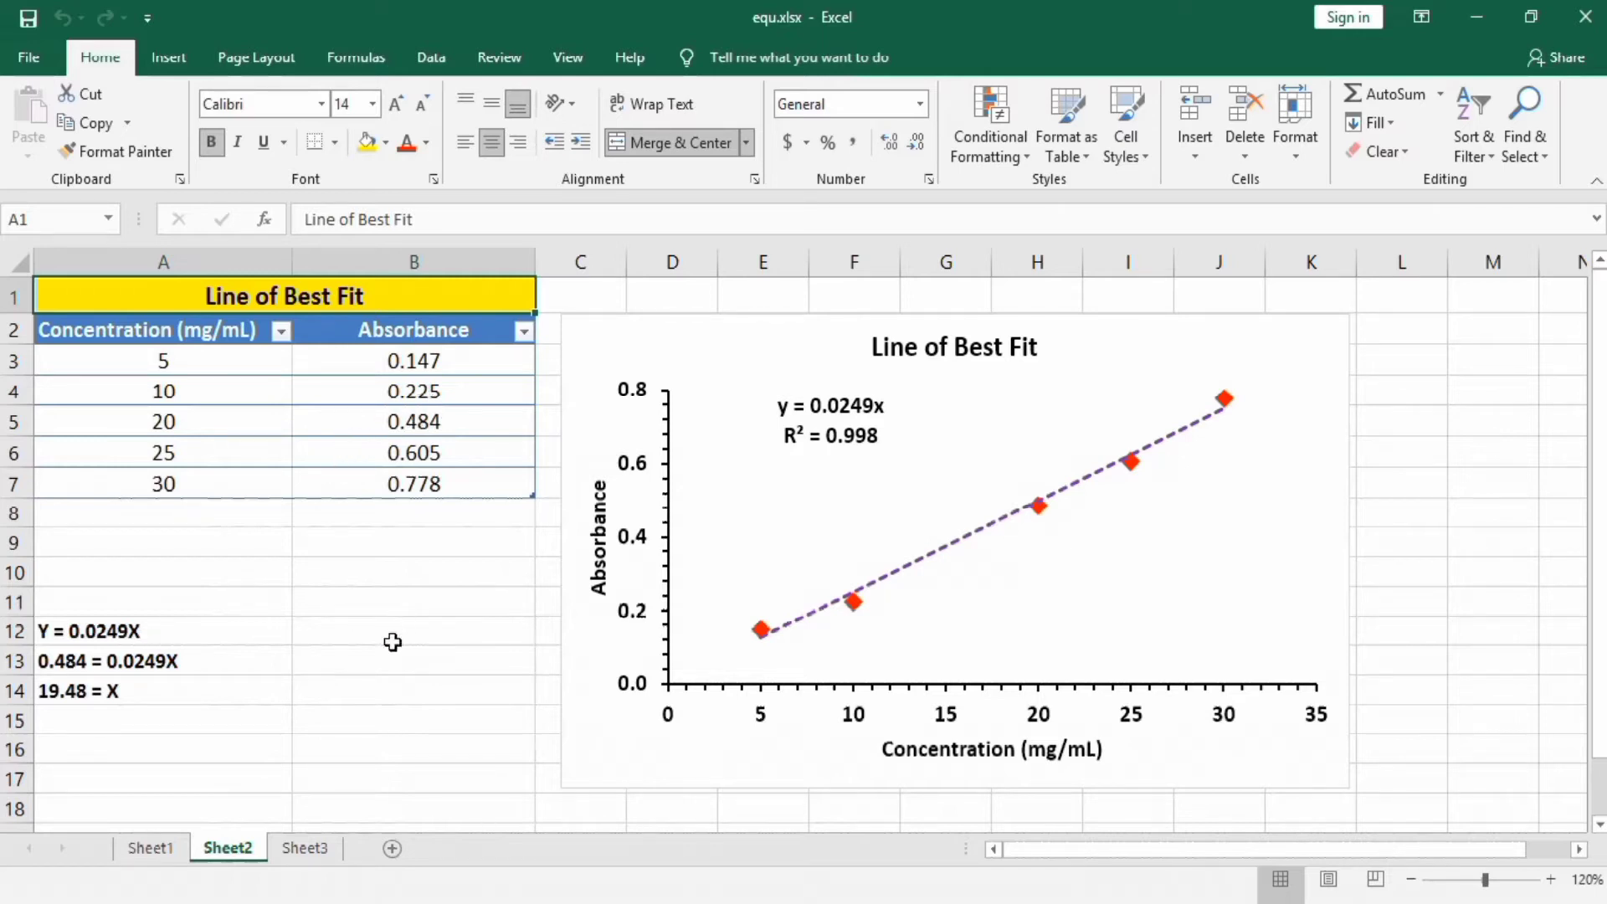
- On Sheet3, select the concentration and absorbance values A3:B7 and open the scatter chart types
click(304, 849)
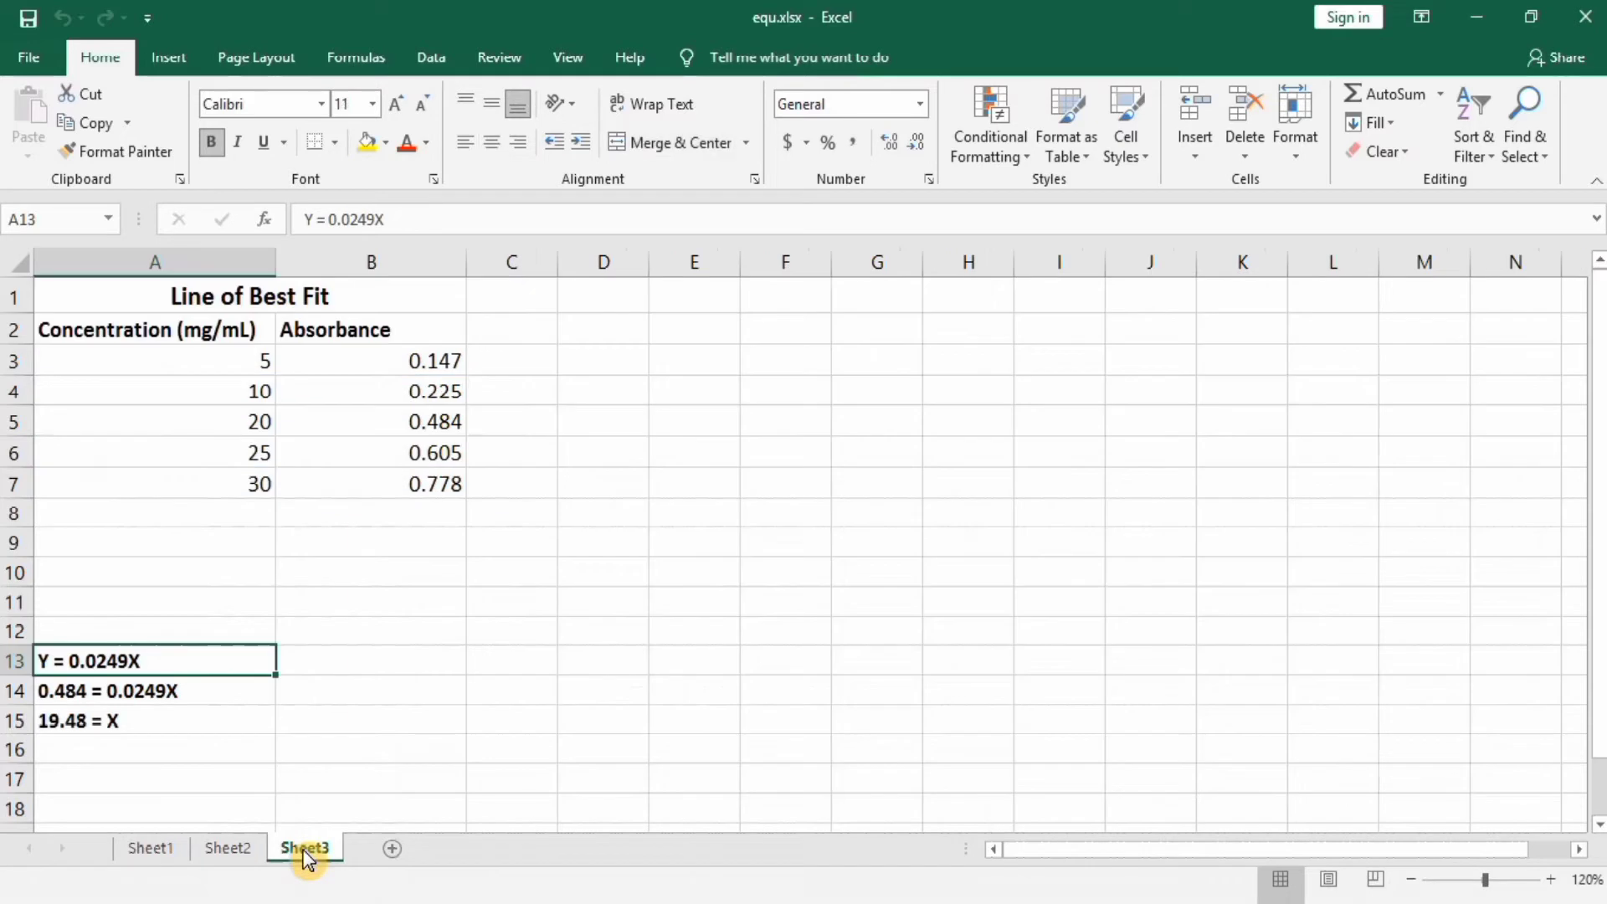
click(449, 486)
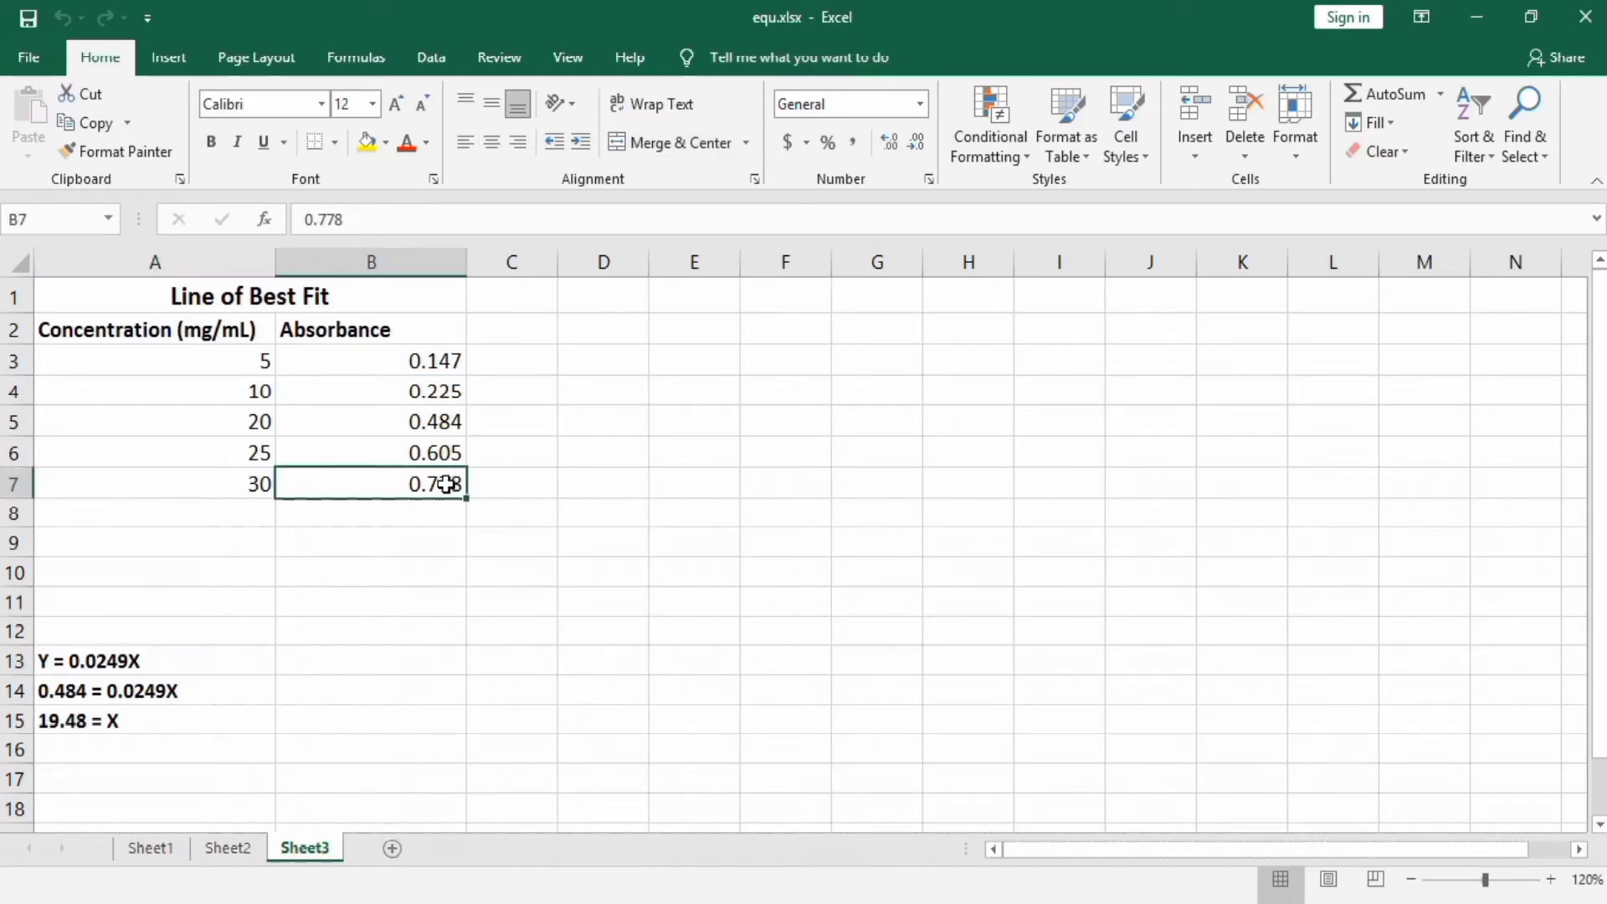
mouse_move(376, 485)
mouse_down()
mouse_move(254, 360)
mouse_move(251, 334)
mouse_up()
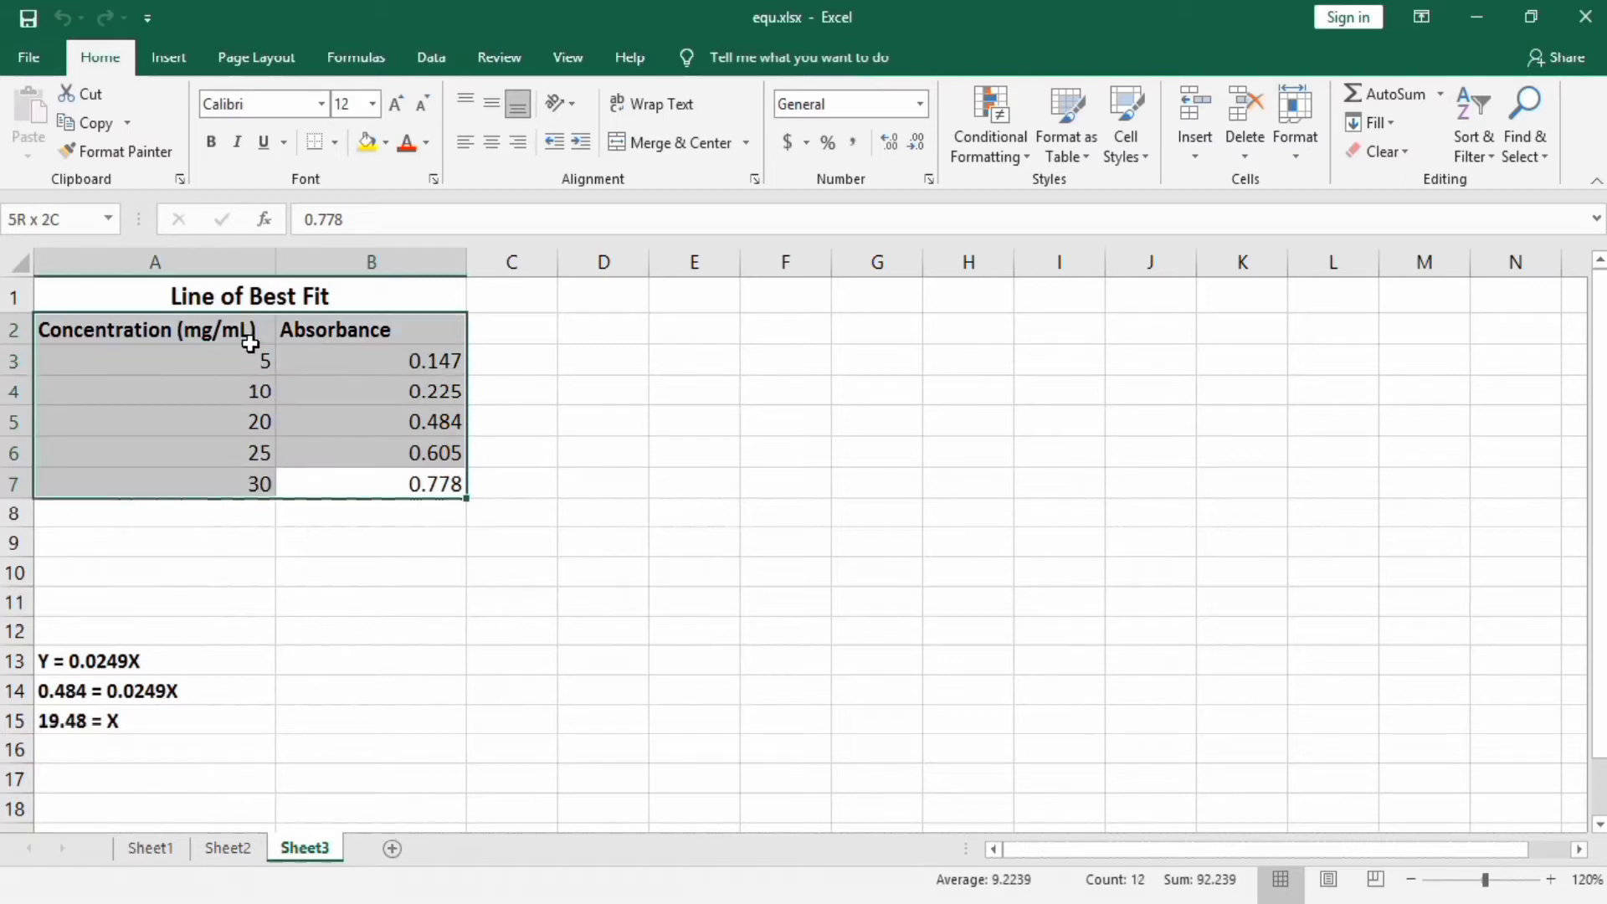
click(172, 56)
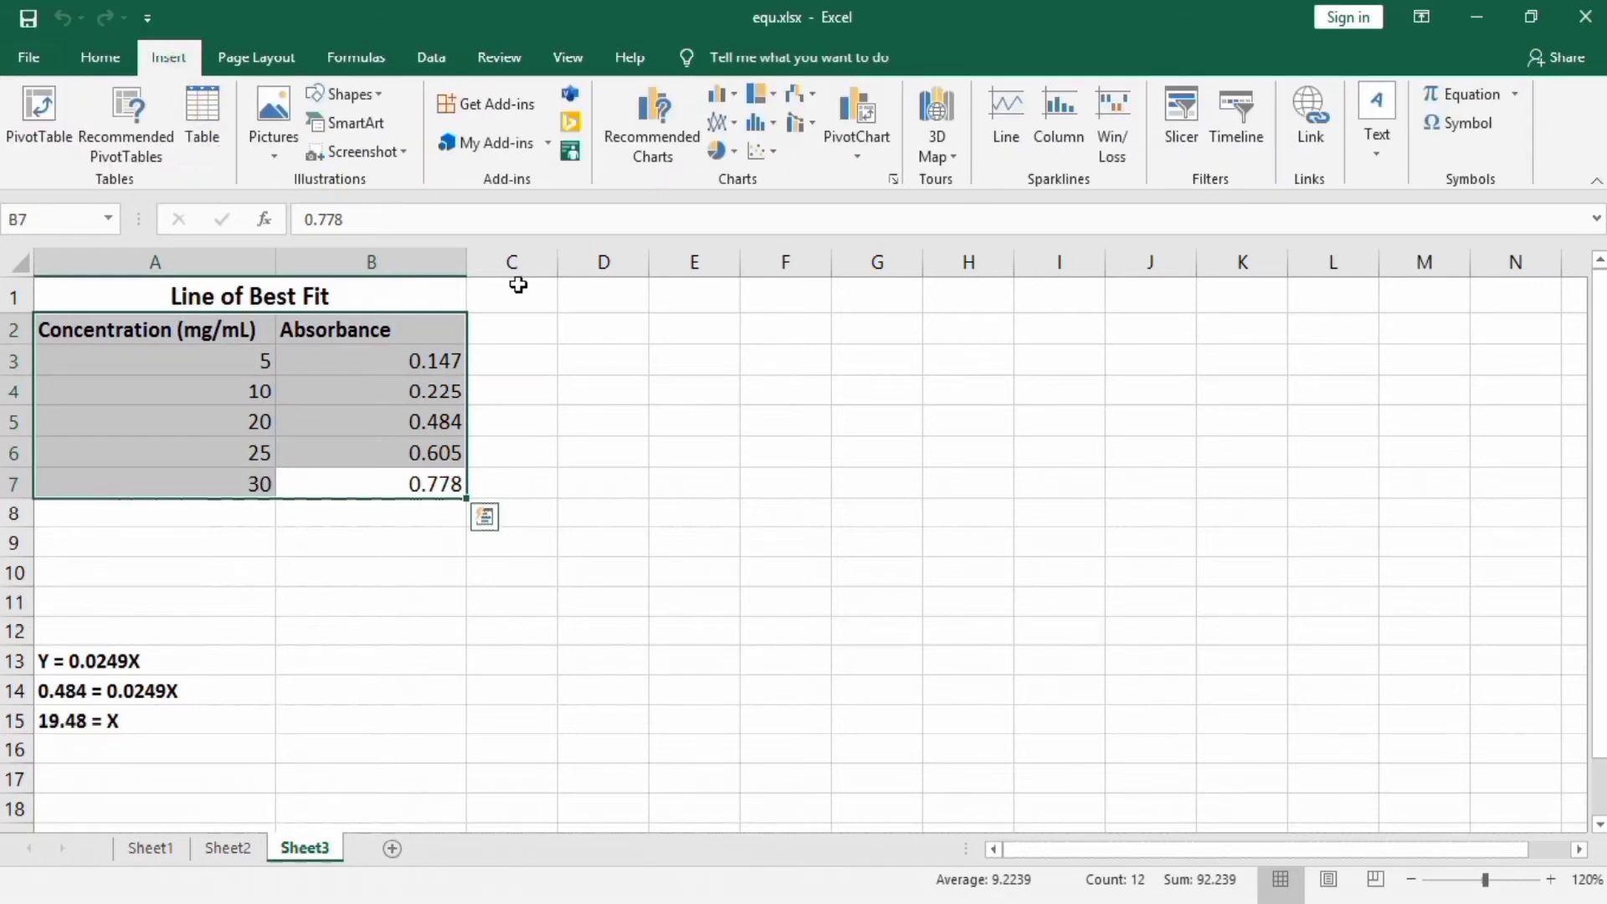
click(776, 157)
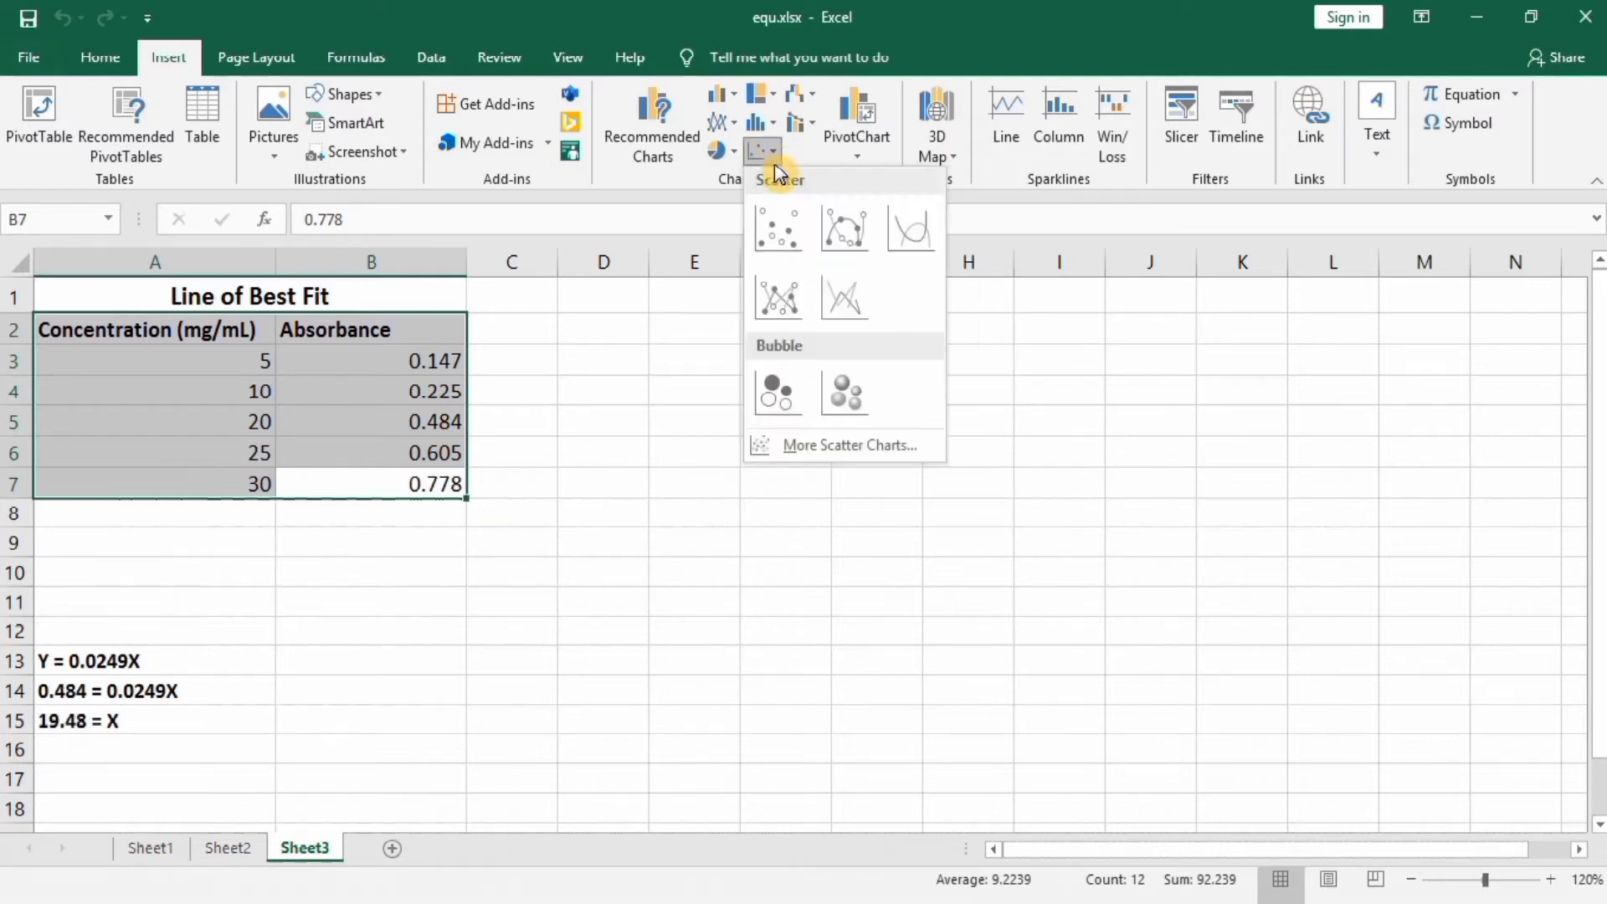
- Insert a plain scatter chart, move it beside the data table, and make it taller and wider
click(777, 229)
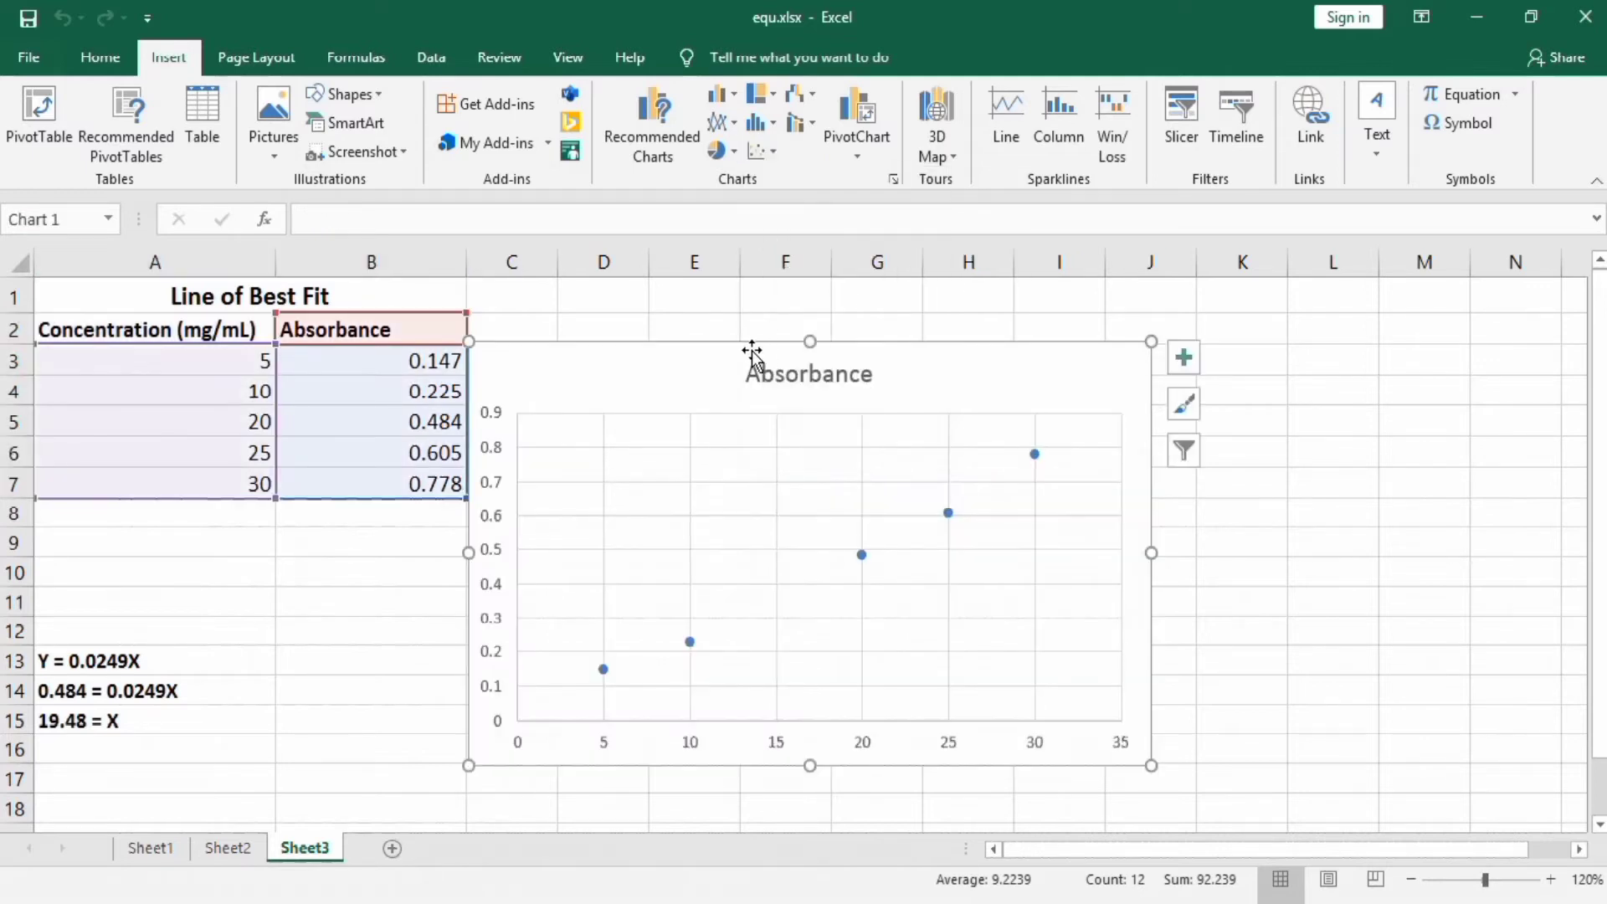
drag(748, 347, 810, 301)
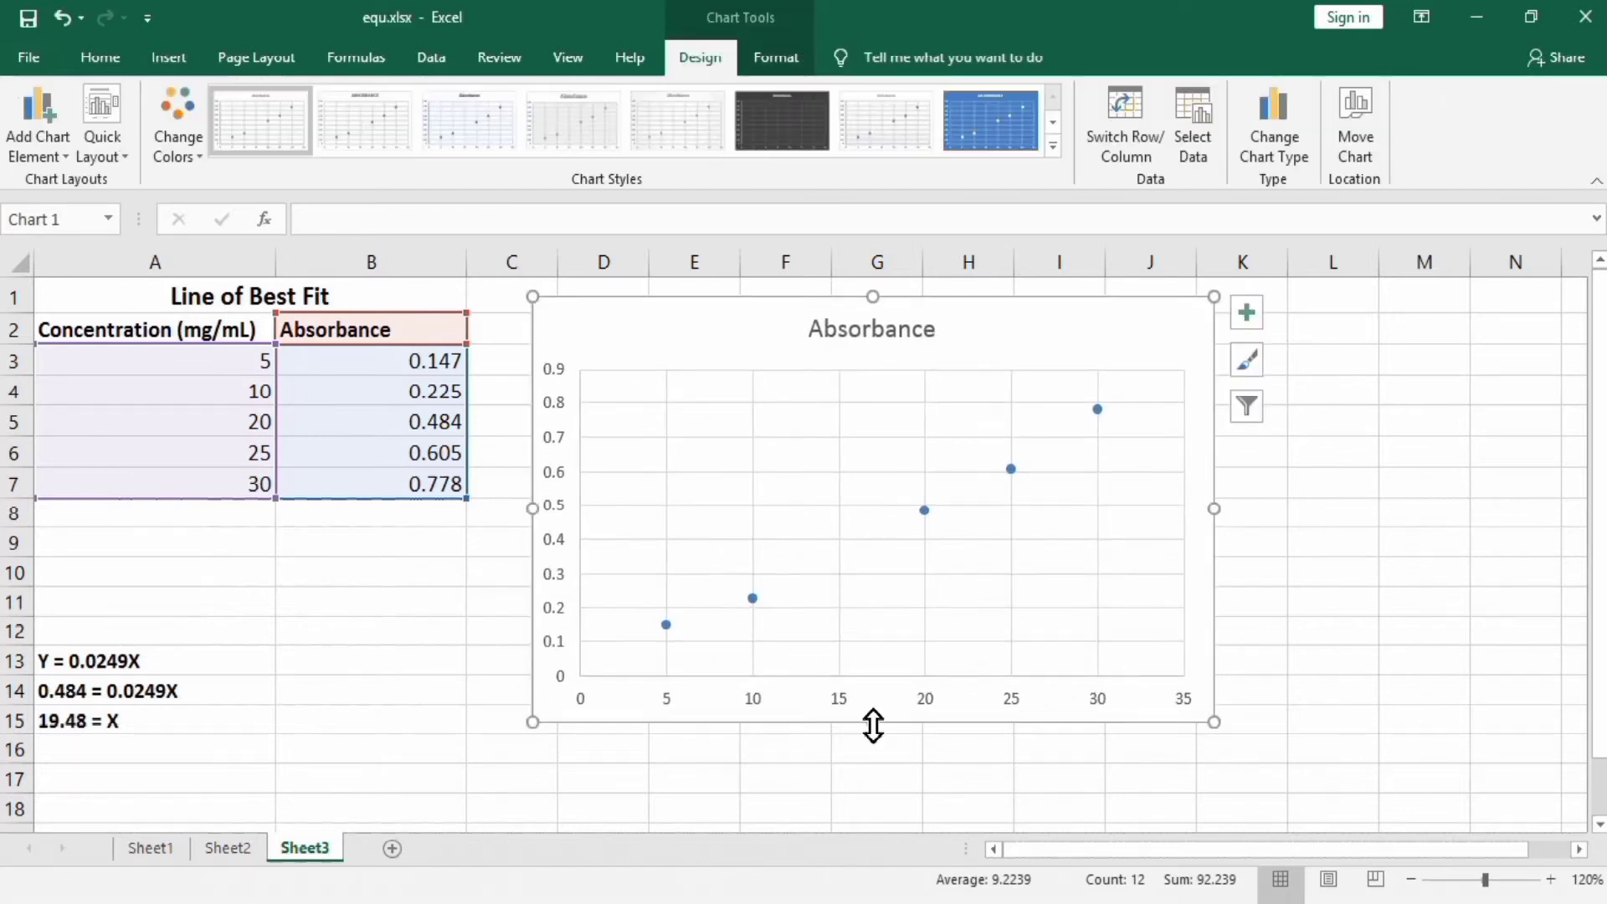
drag(872, 726, 874, 748)
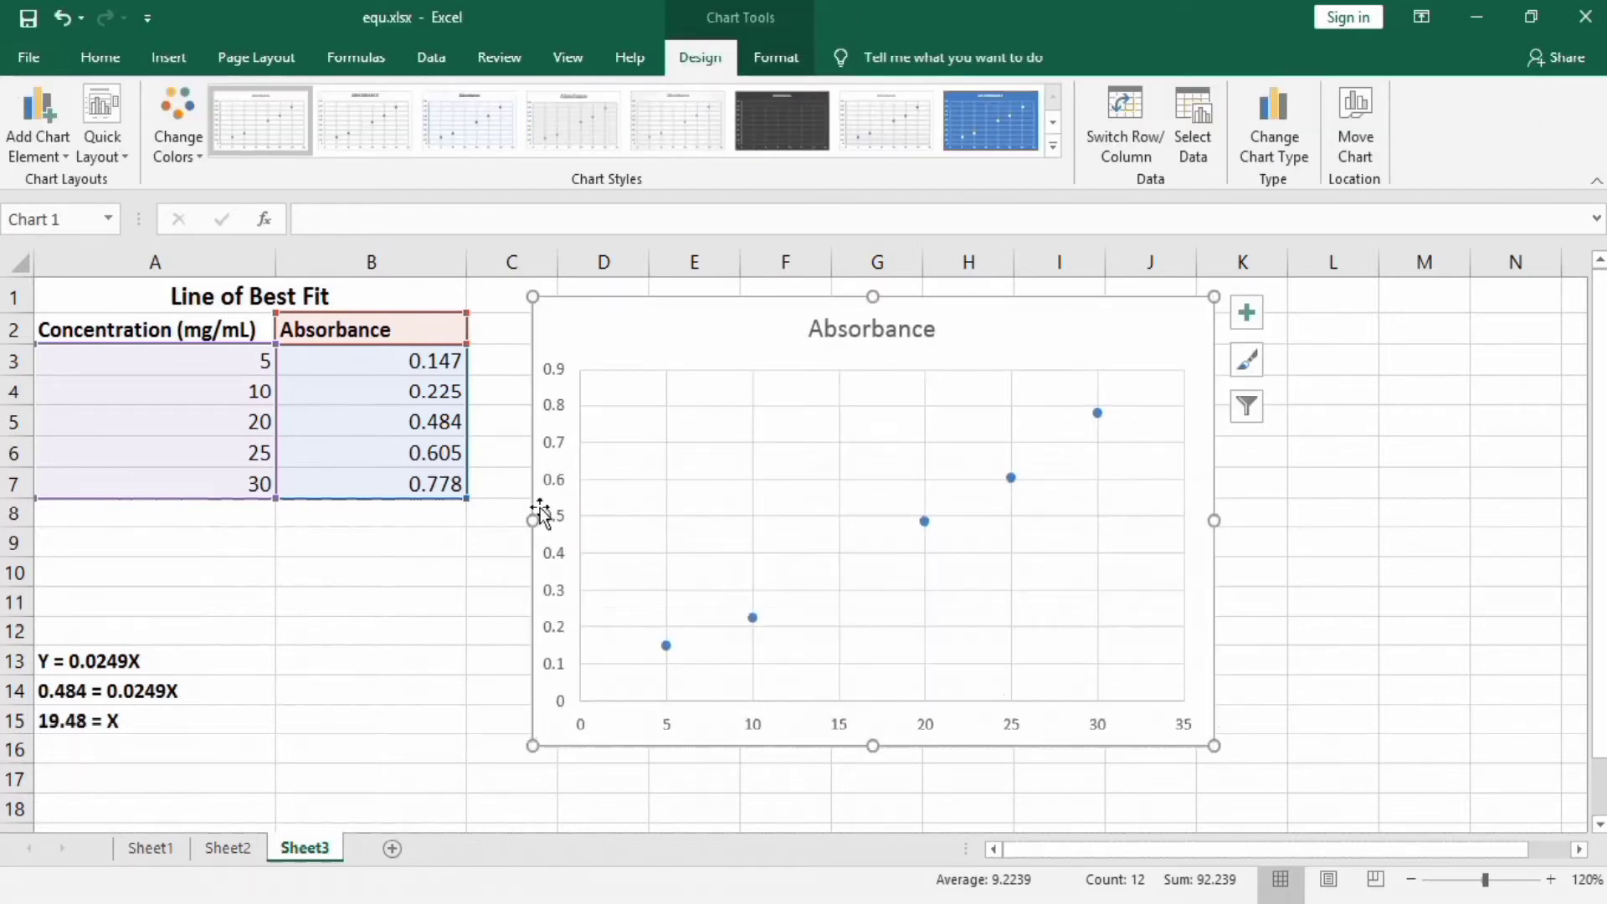
drag(533, 518, 509, 517)
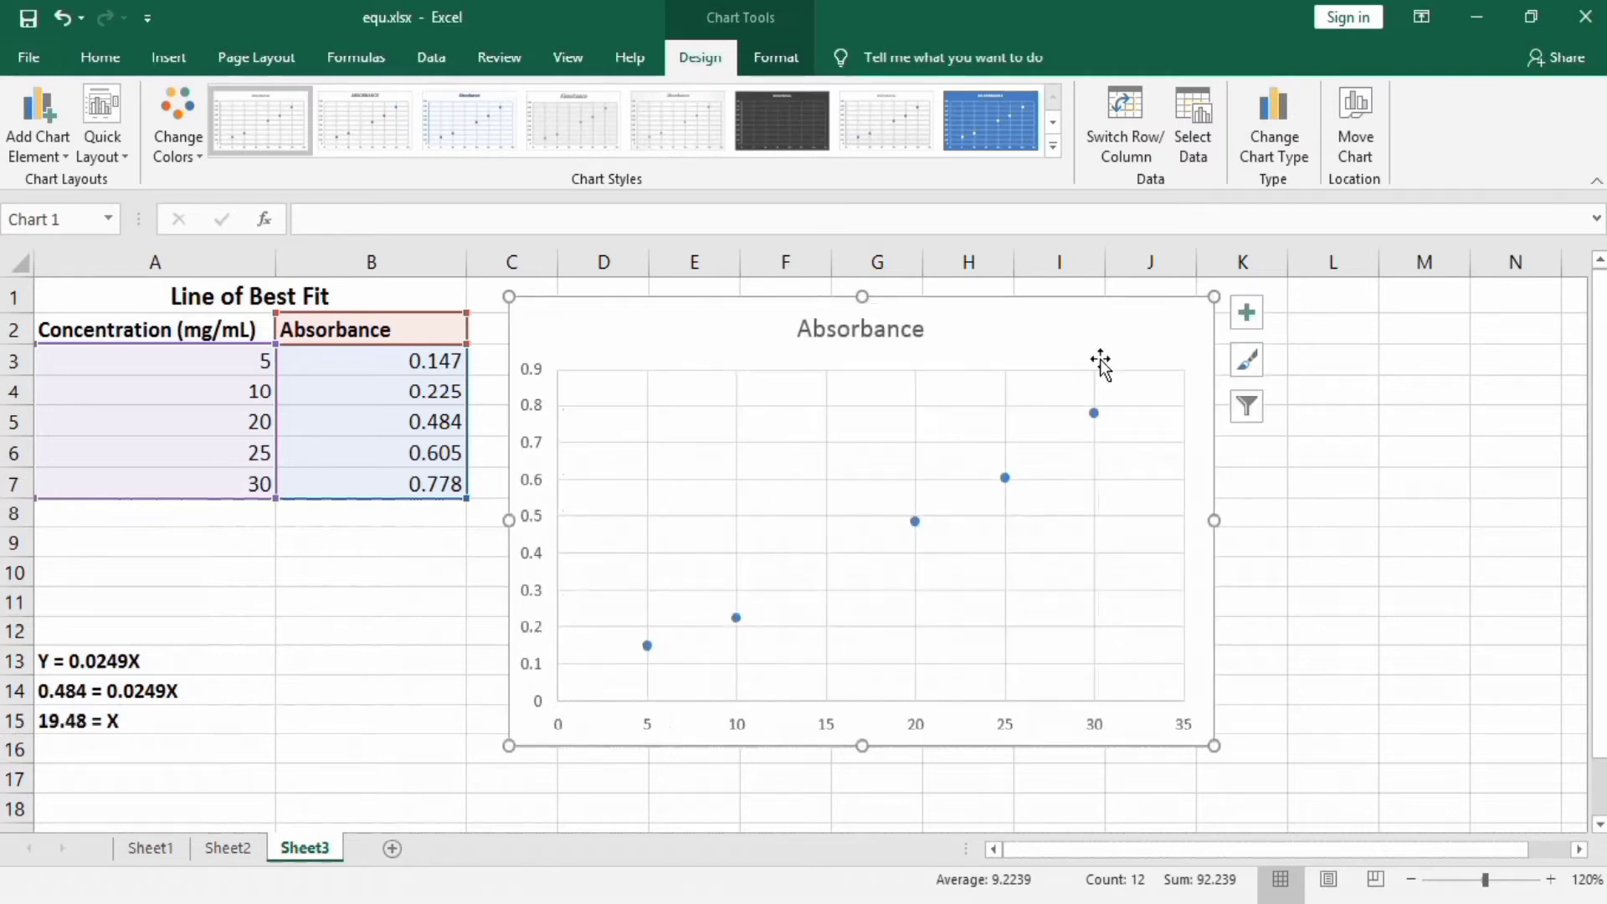
- Turn on Axis Titles and turn off Gridlines in the chart elements list
click(1245, 317)
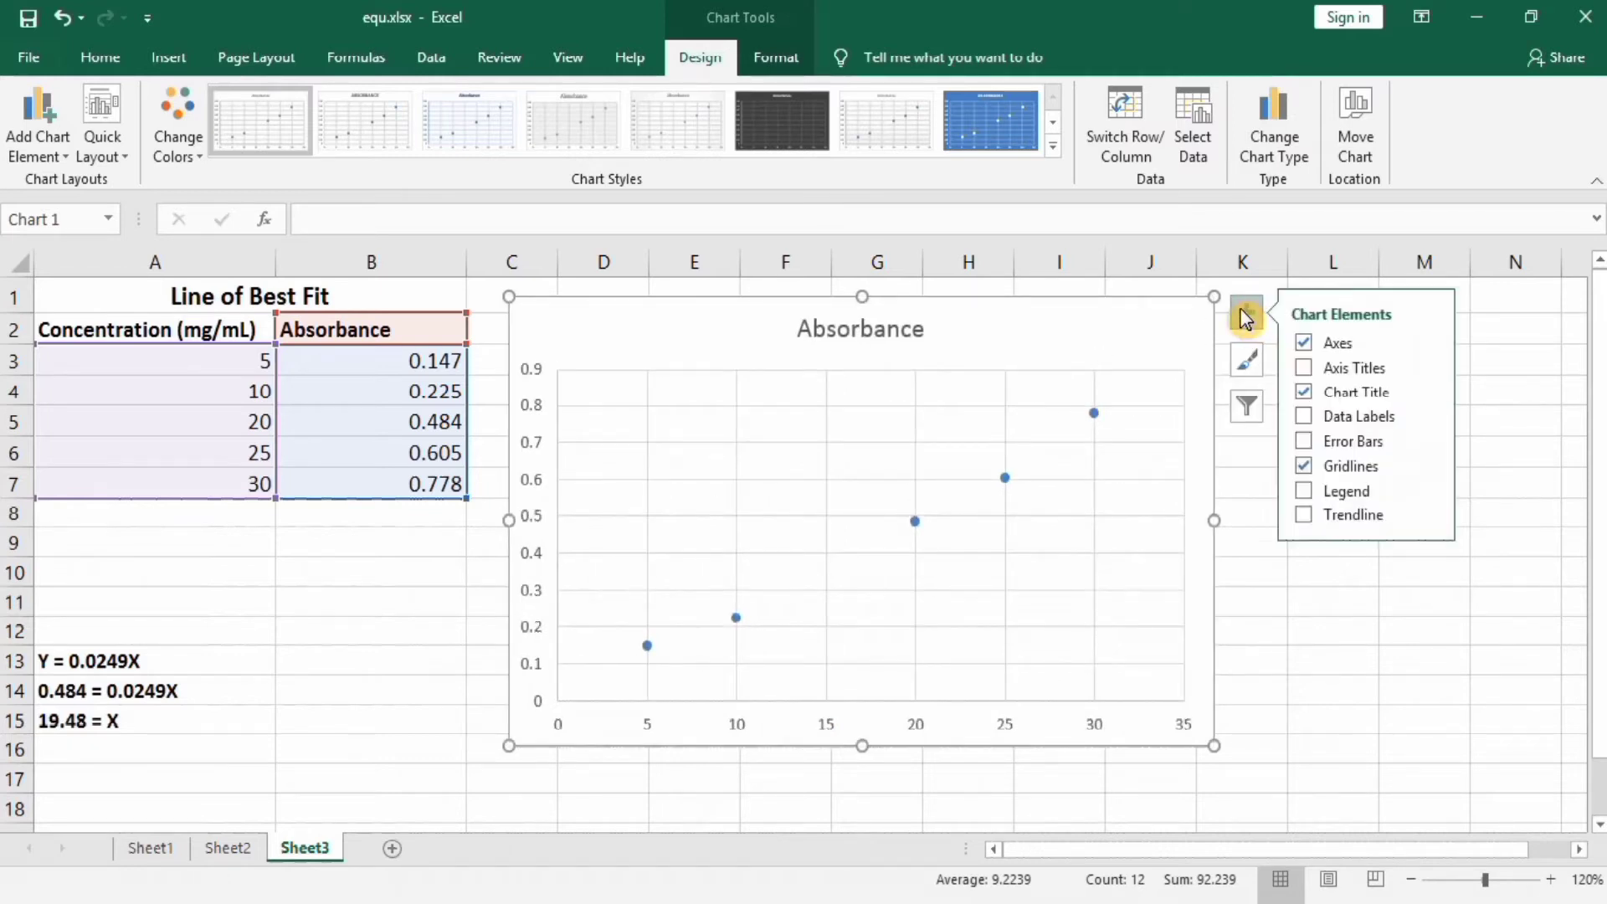
click(1306, 369)
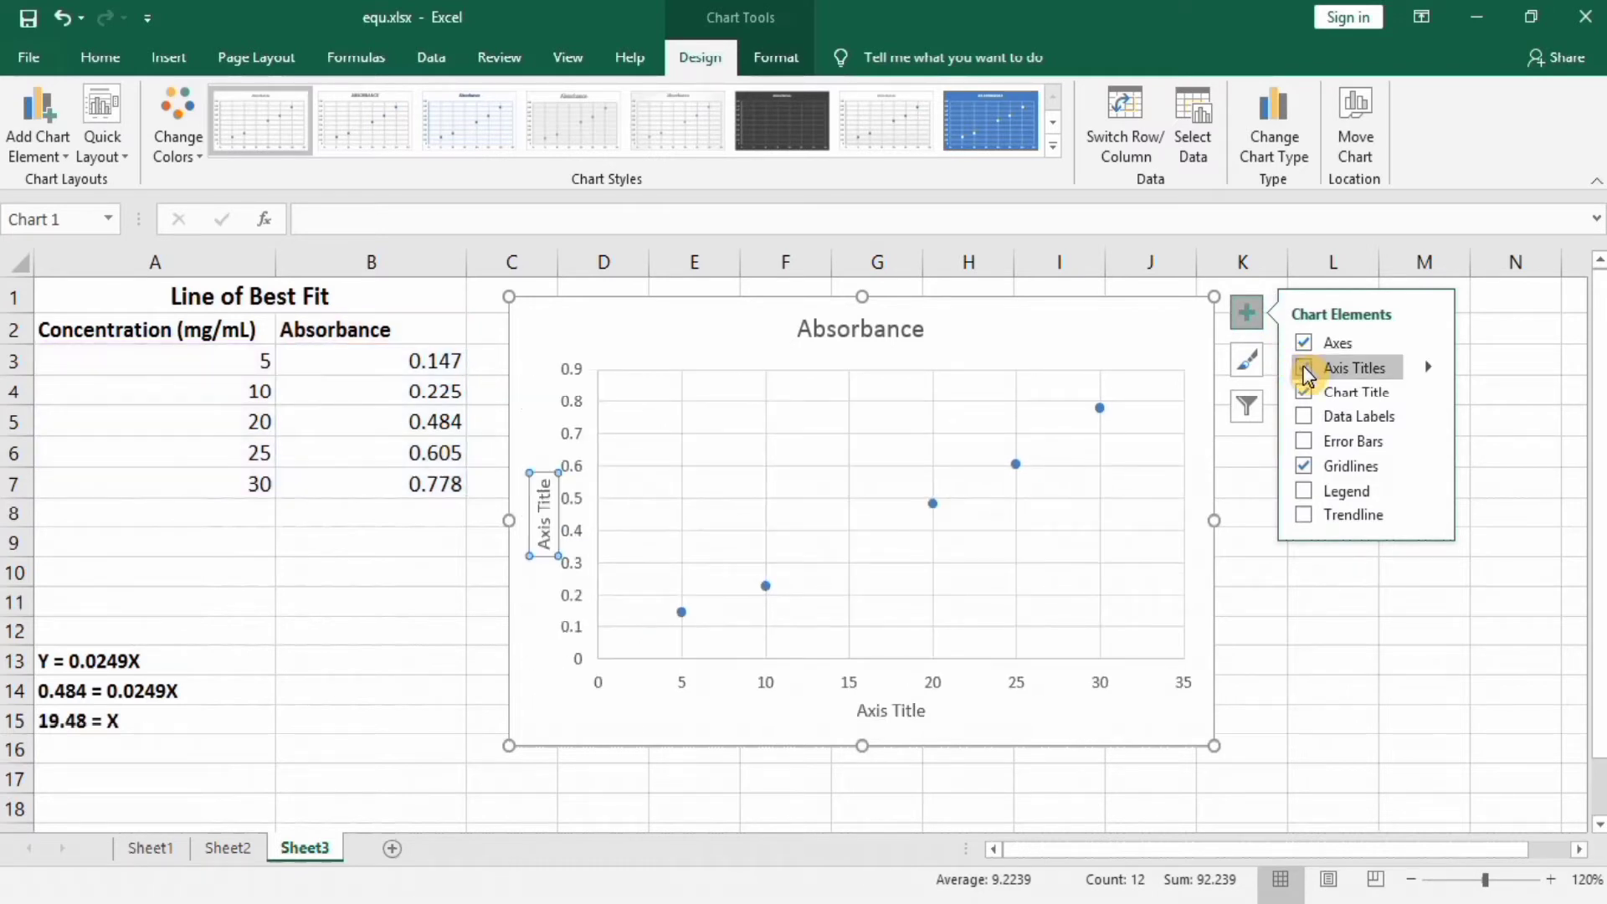
click(1304, 466)
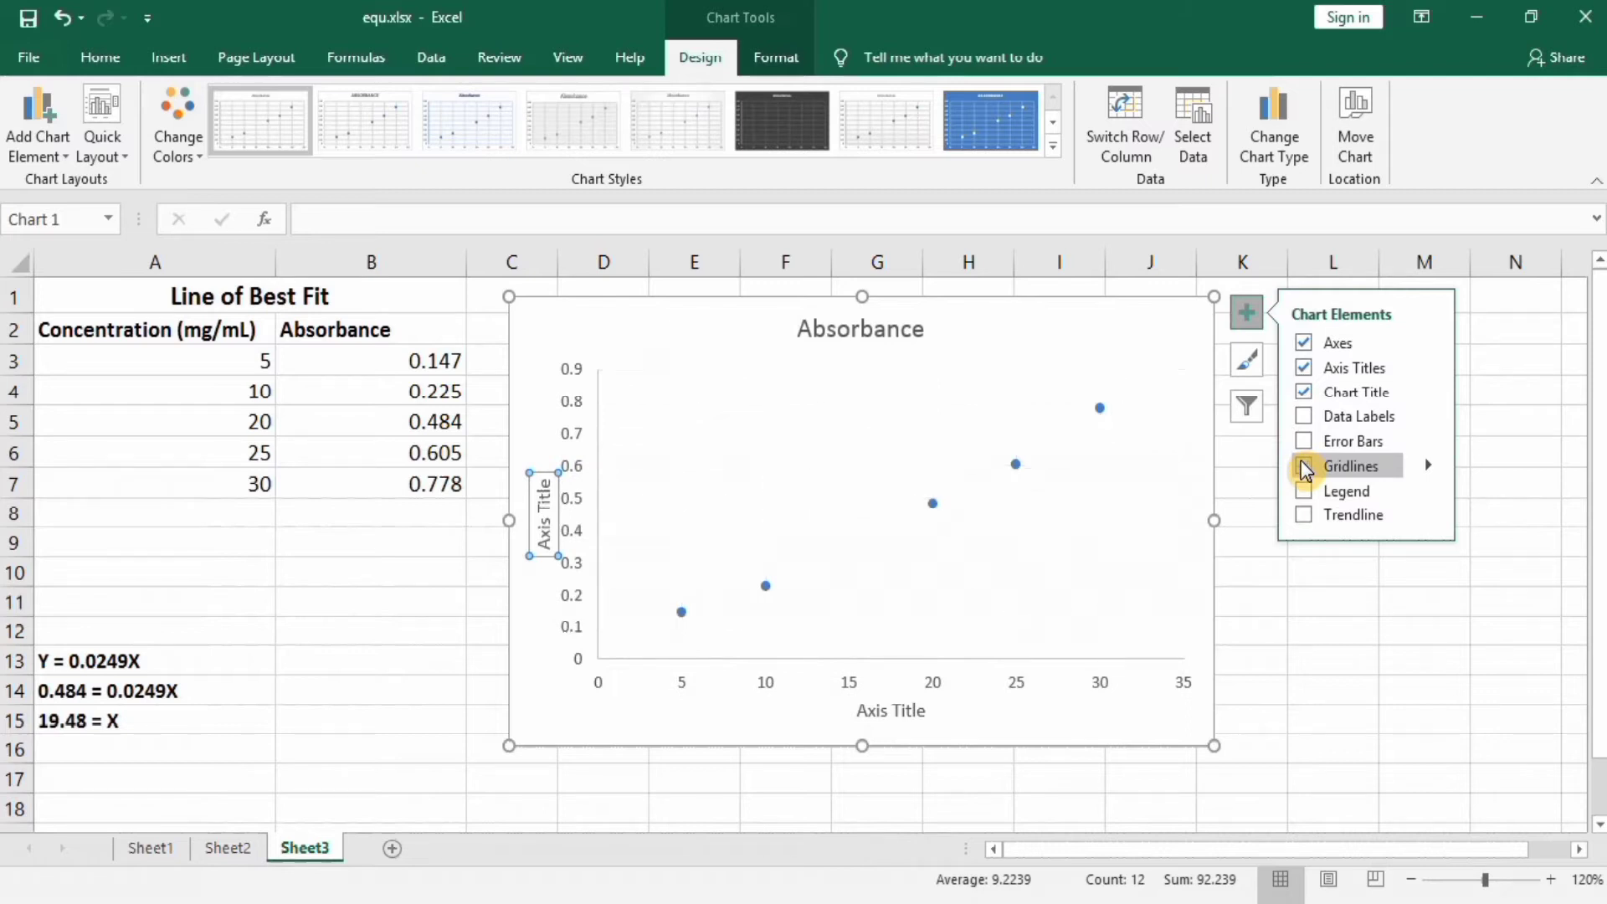
click(1265, 625)
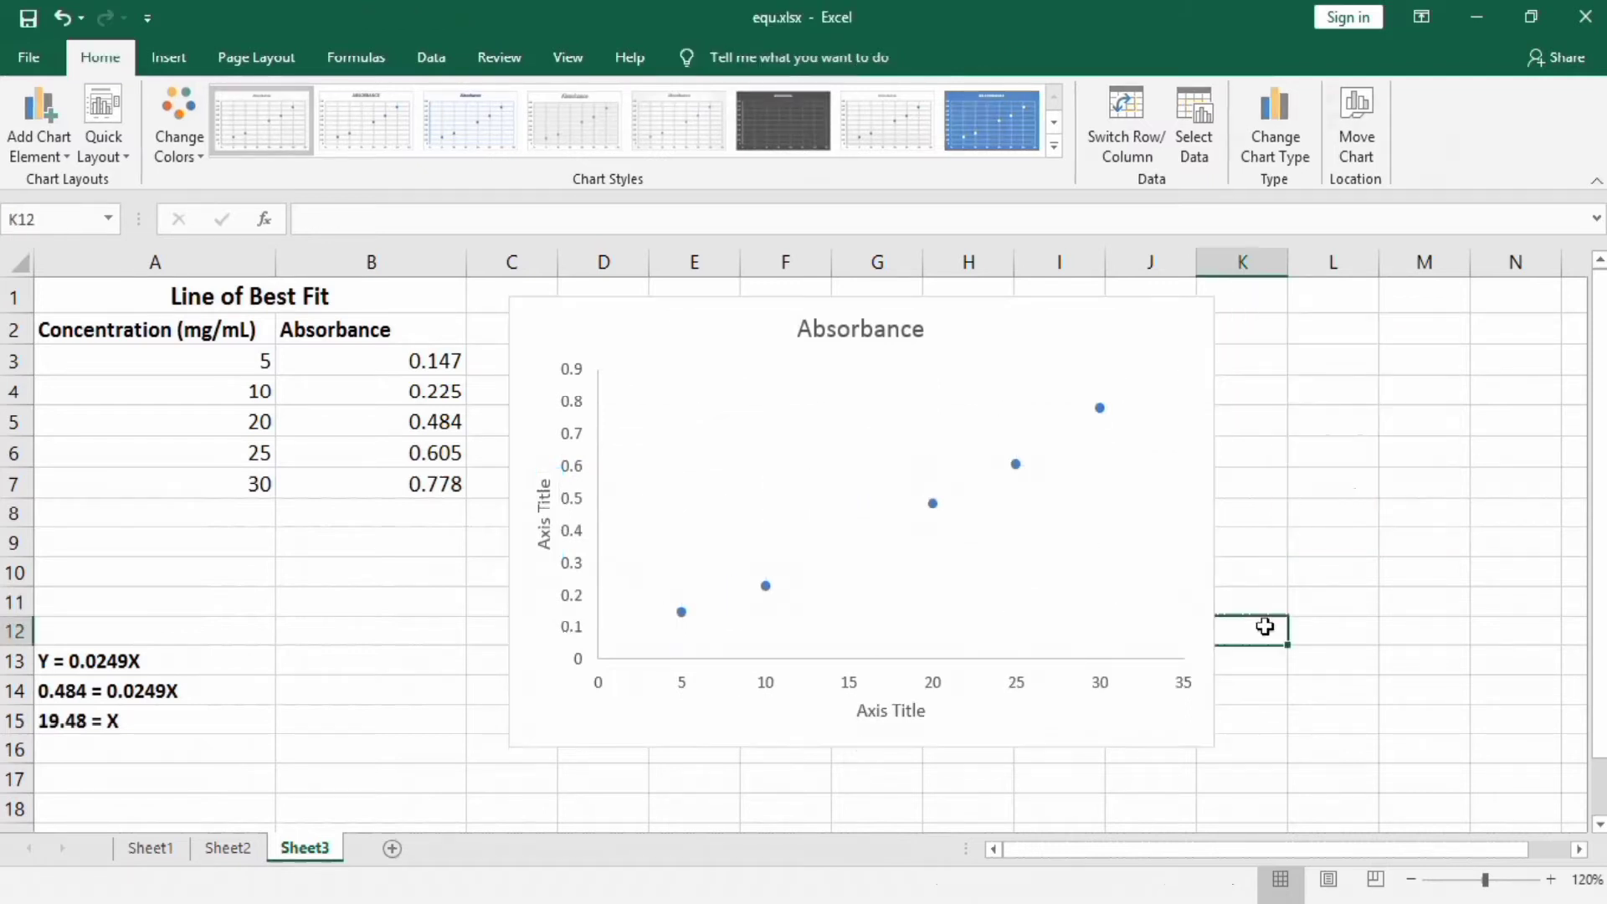
- Link the chart title to cell A1 so it reads 'Line of Best Fit'
click(846, 337)
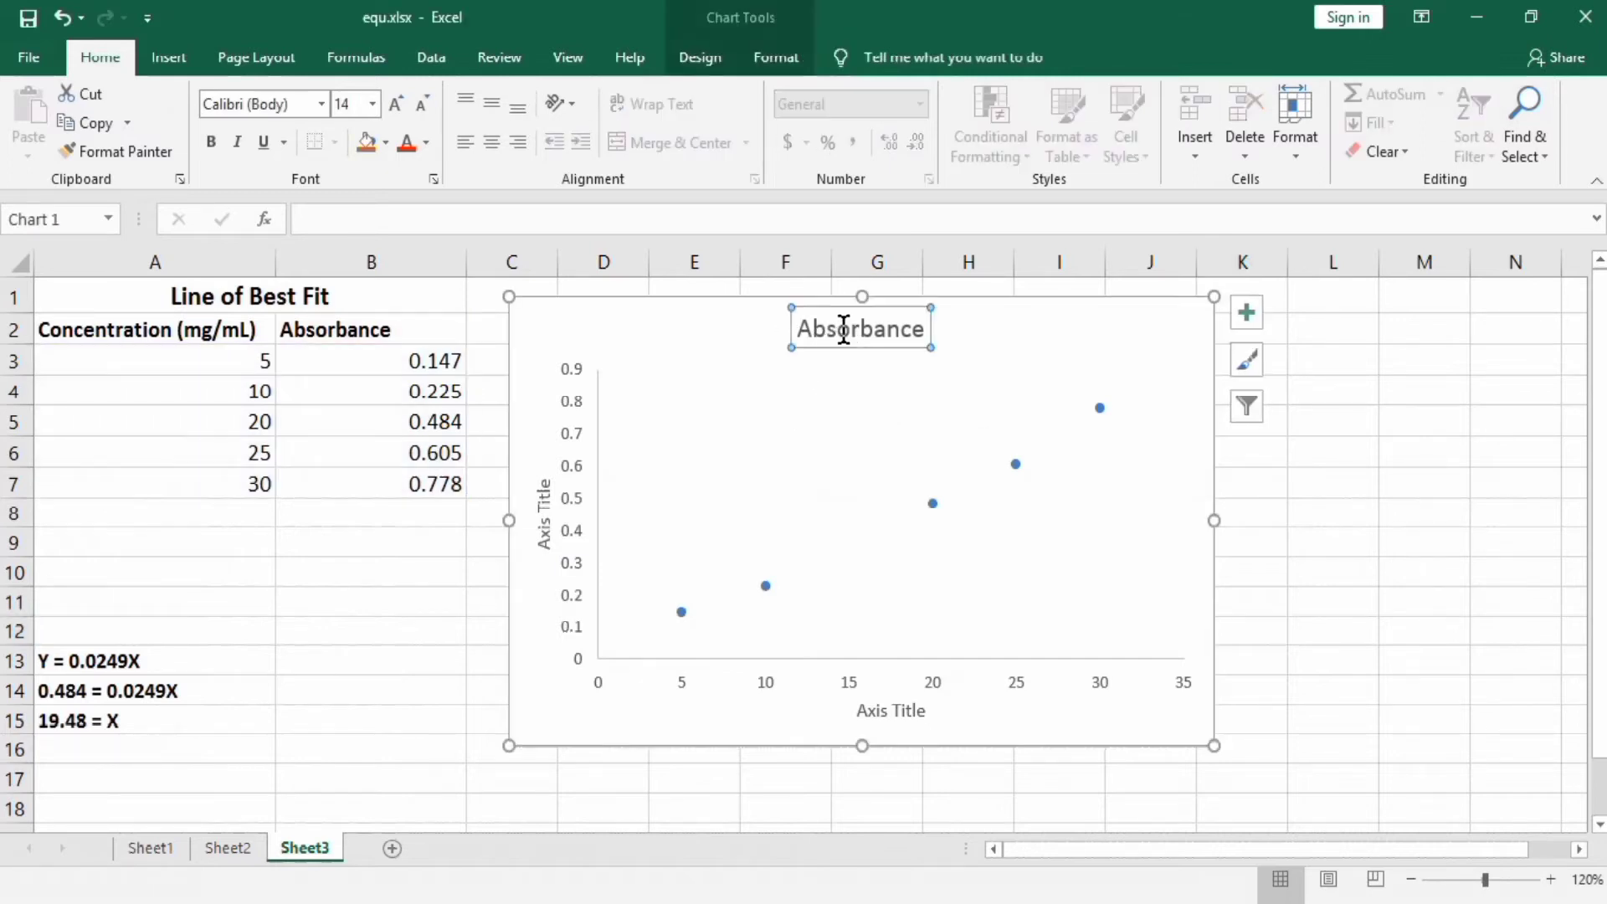
click(360, 219)
text(=)
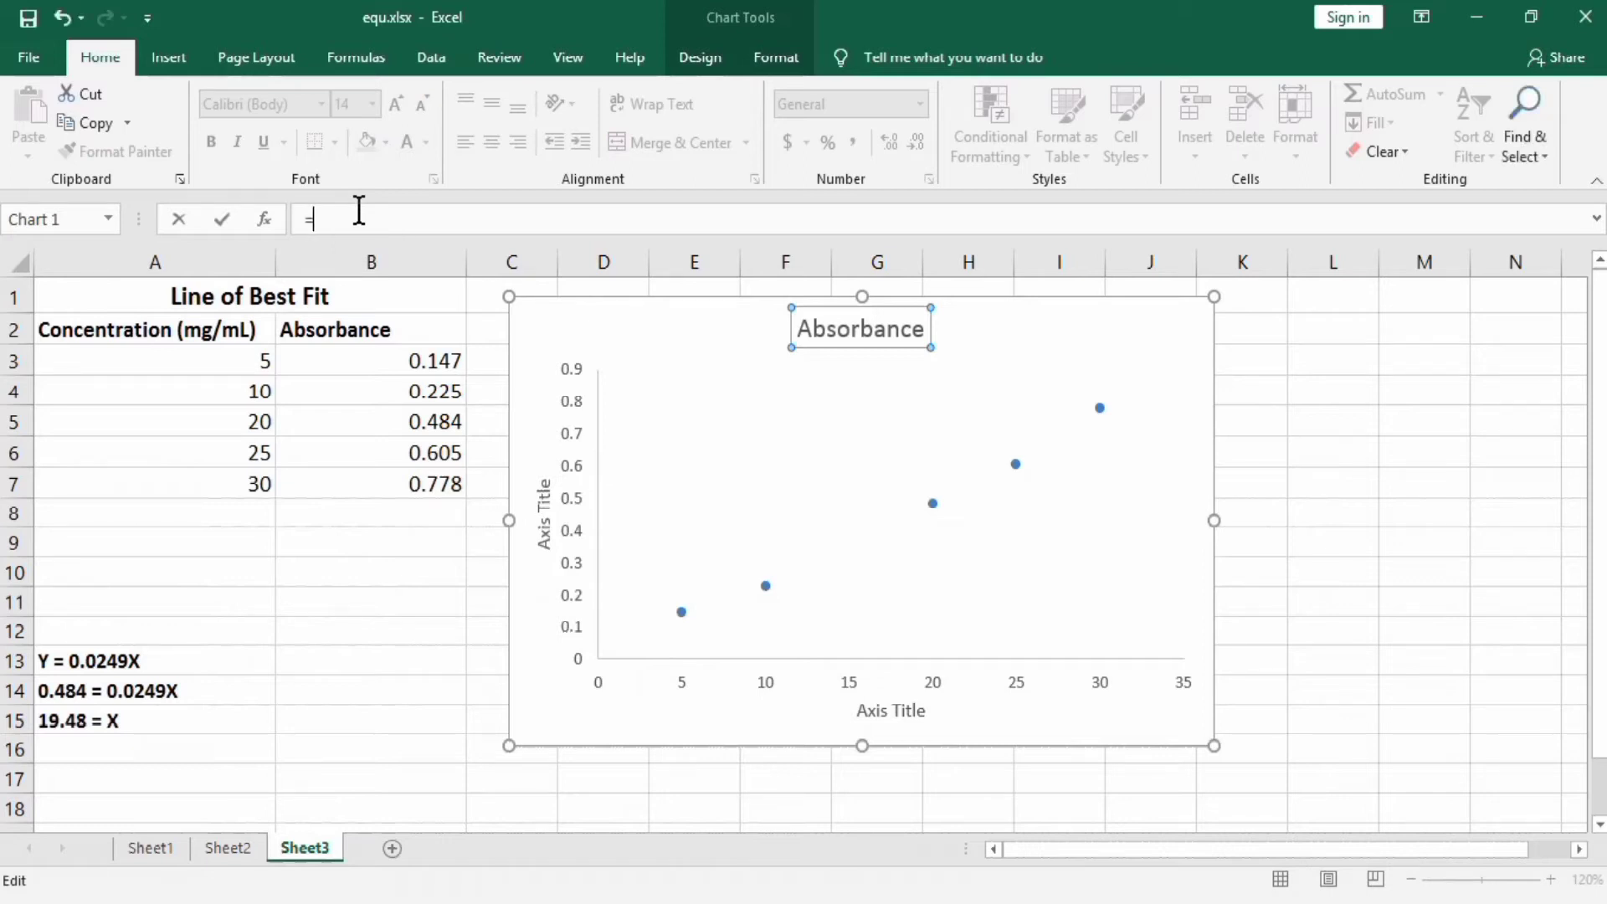
click(216, 299)
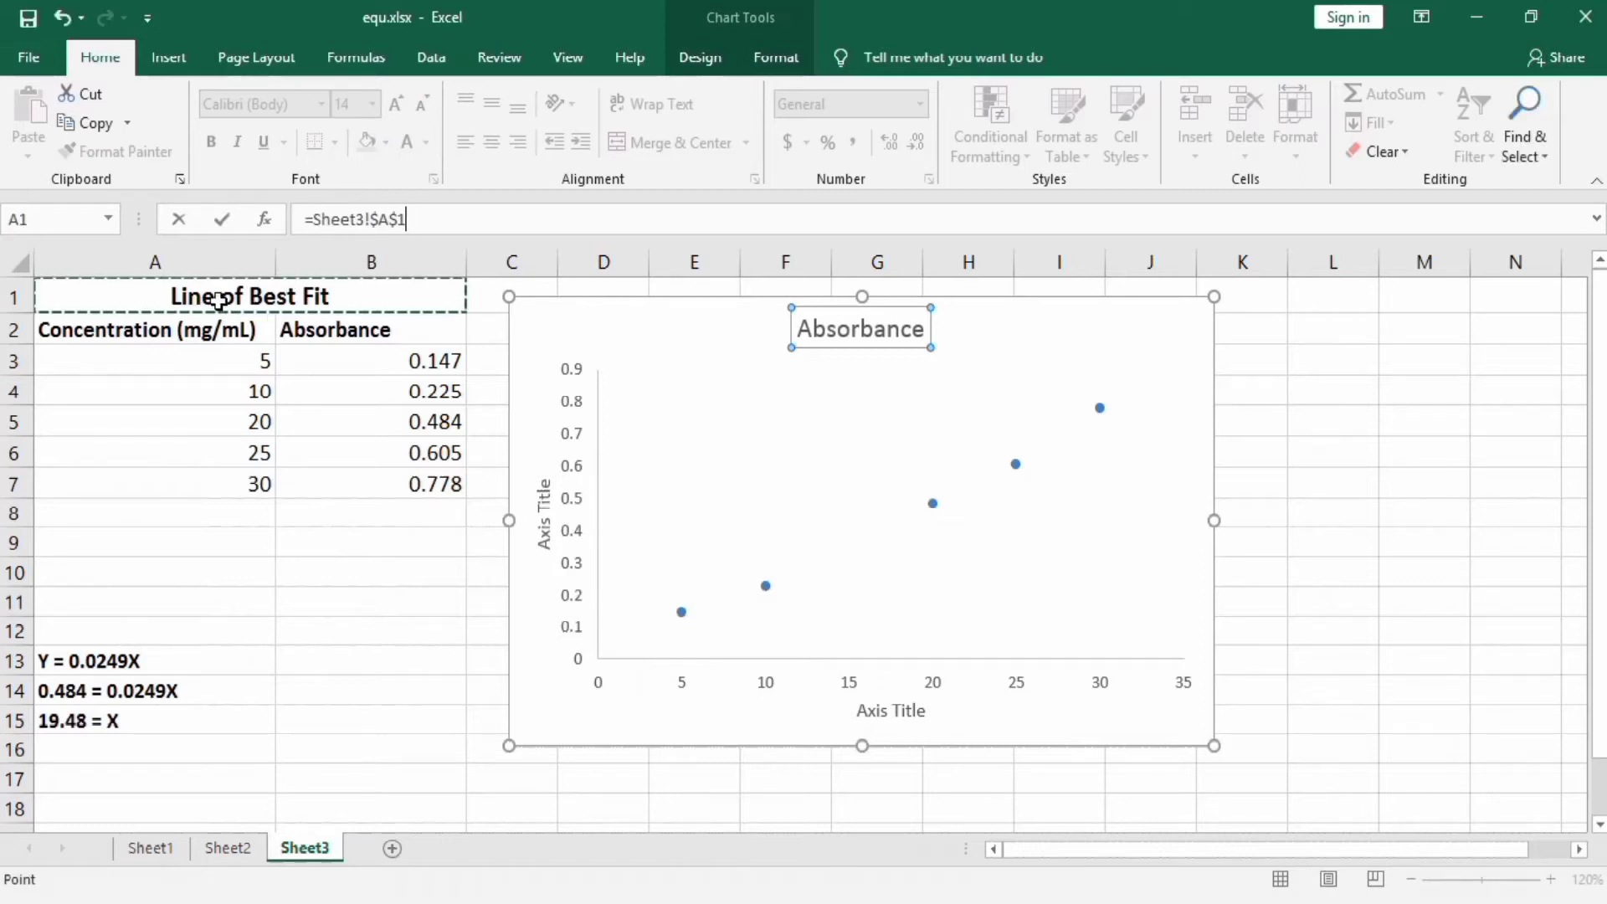
key(Return)
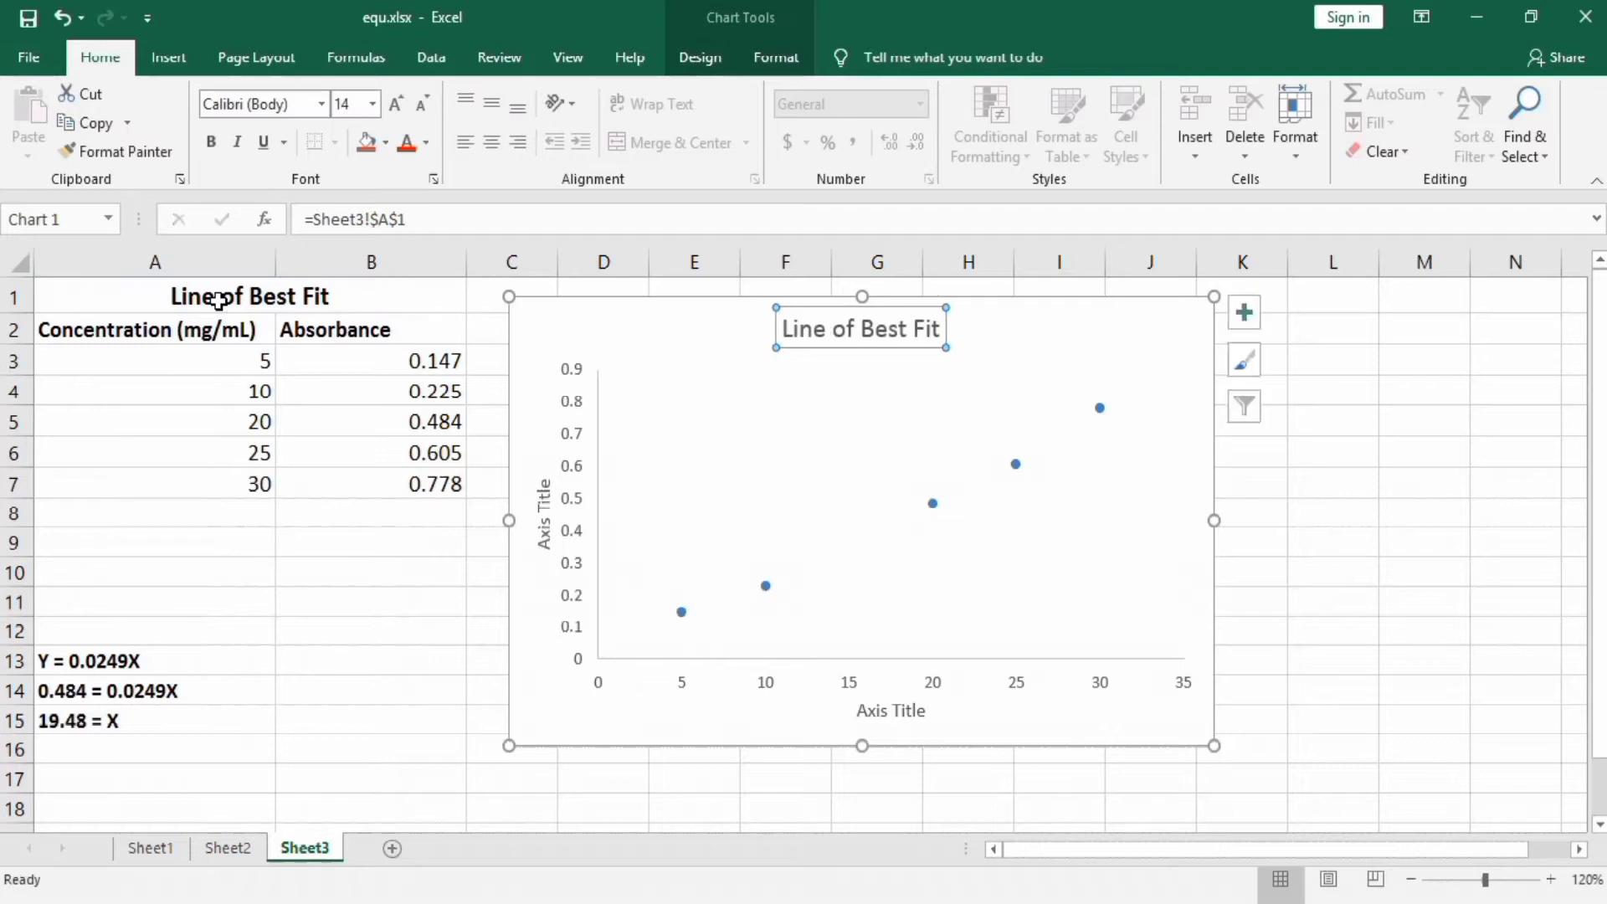
- Make the chart title bold, Automatic black, and size 20
click(211, 143)
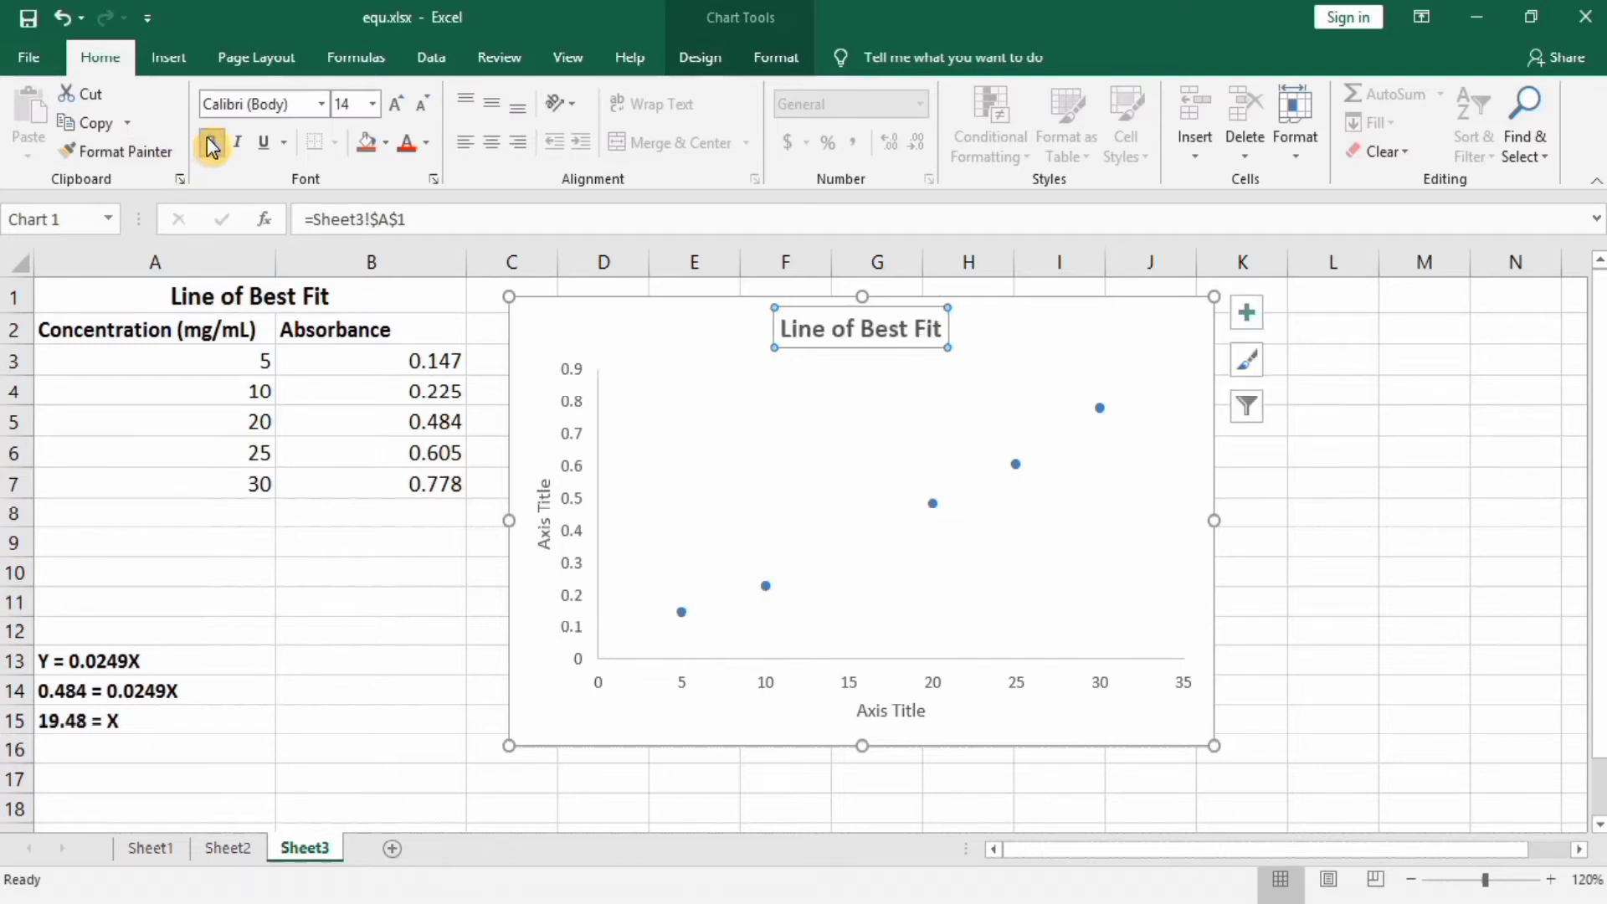
click(427, 143)
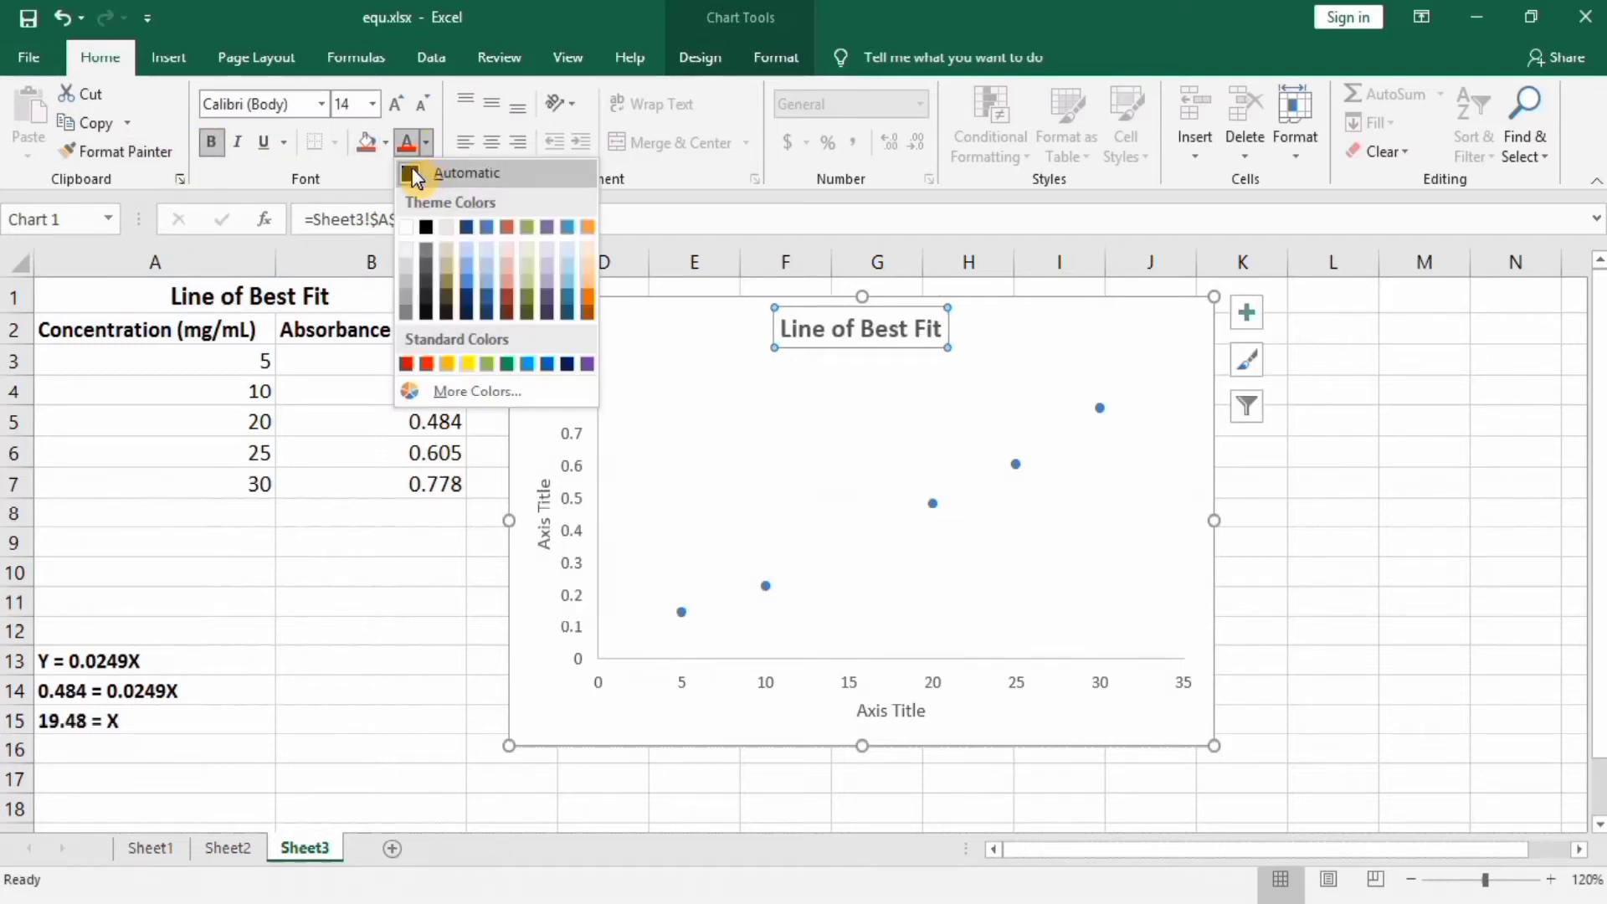
click(415, 176)
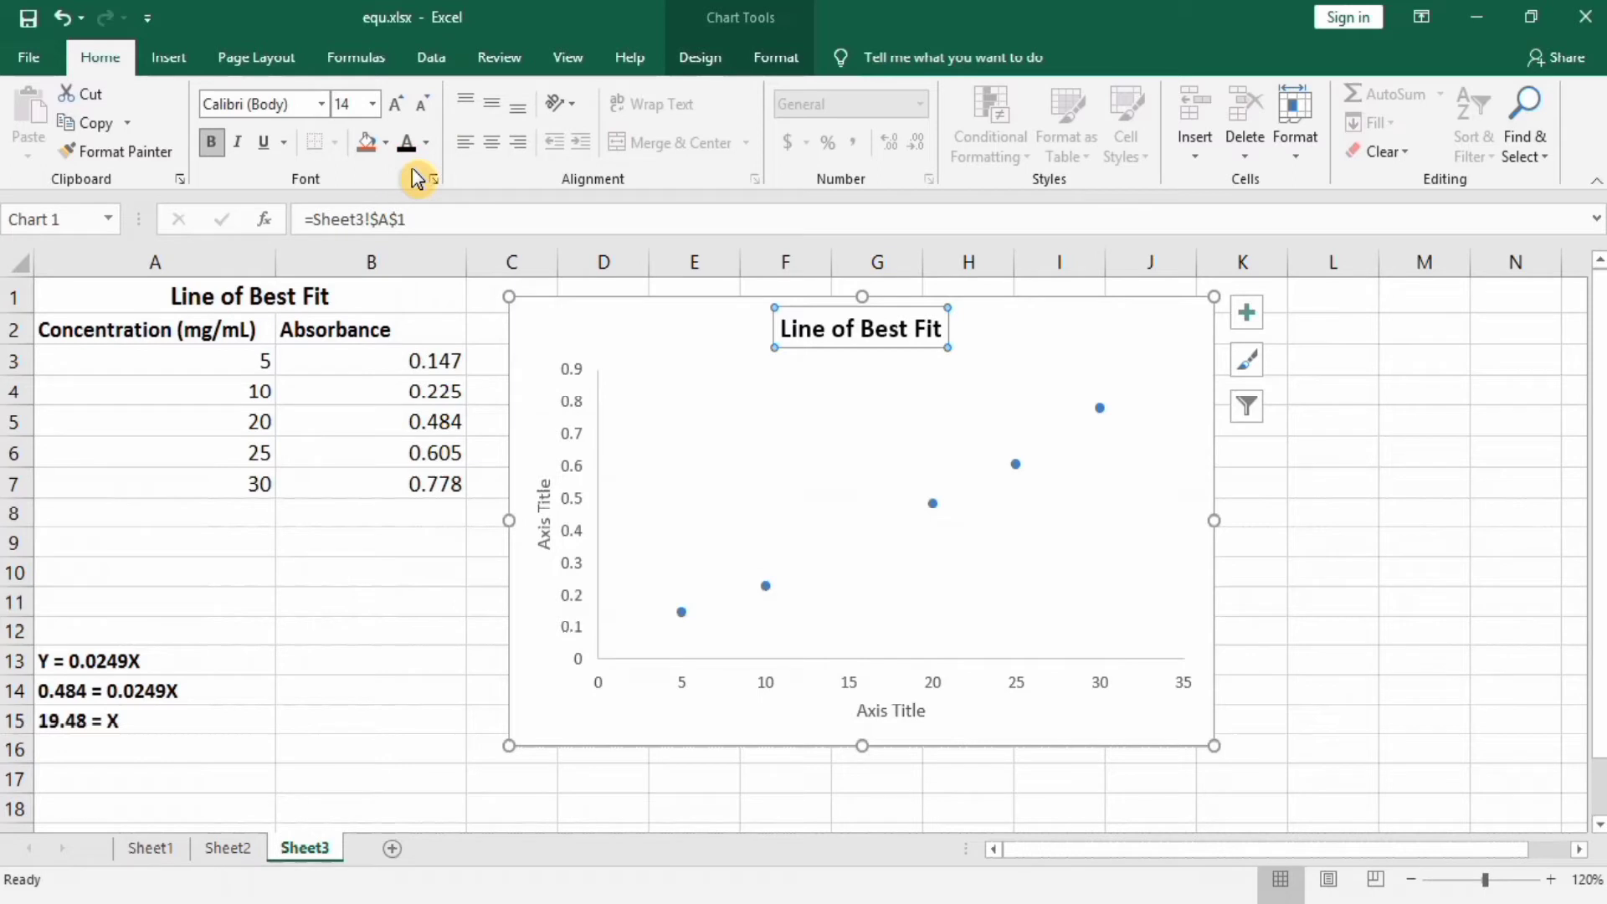
click(374, 105)
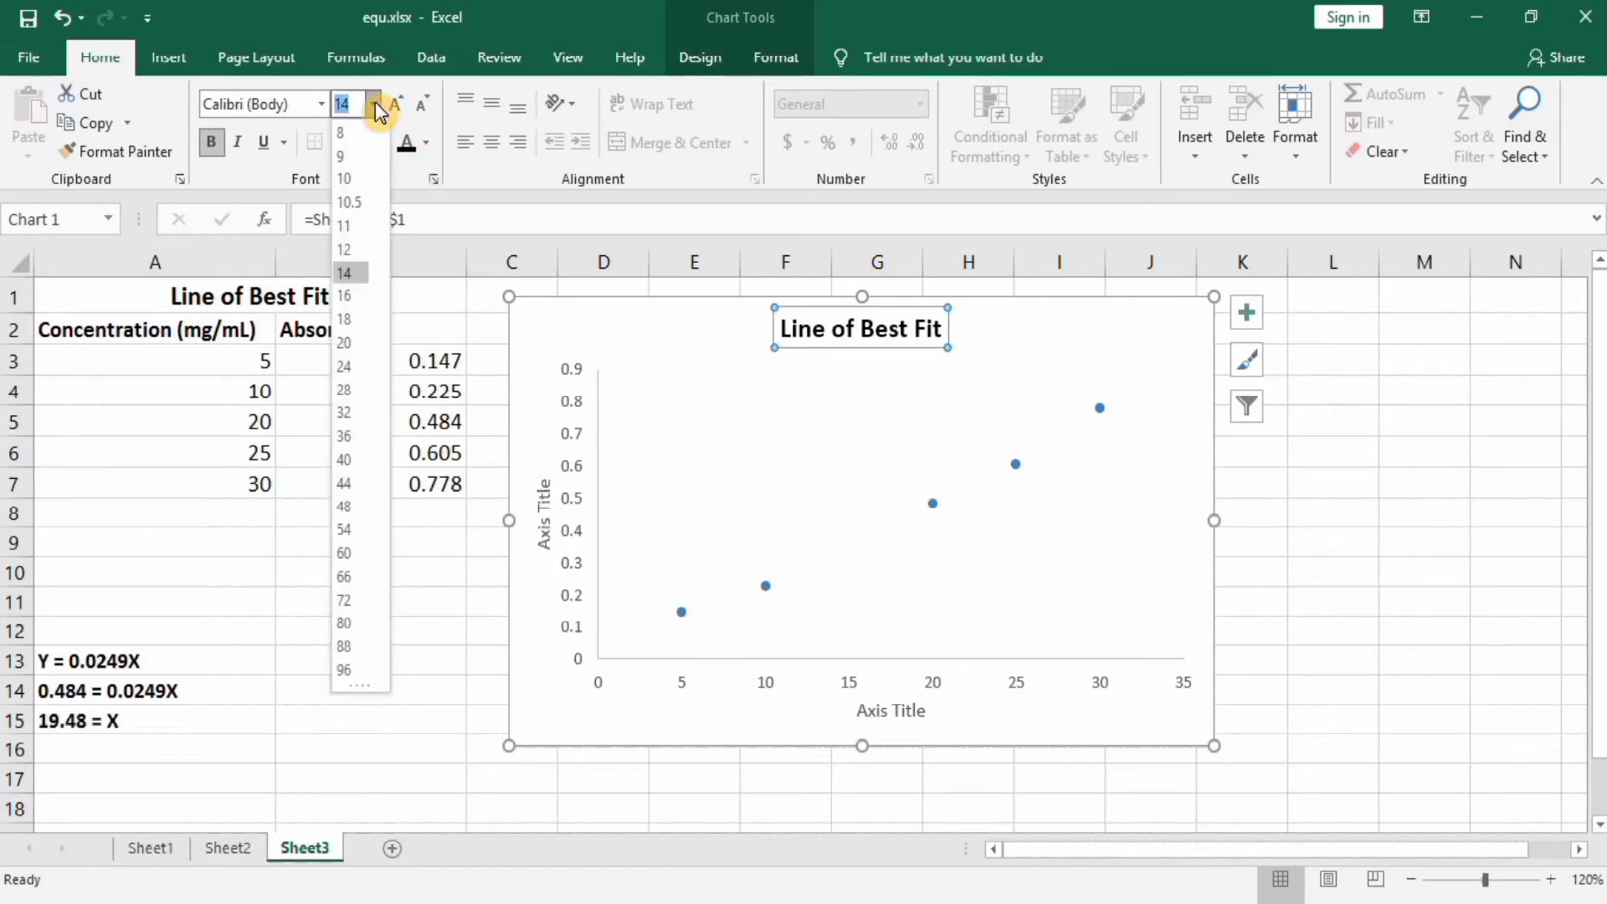
click(352, 344)
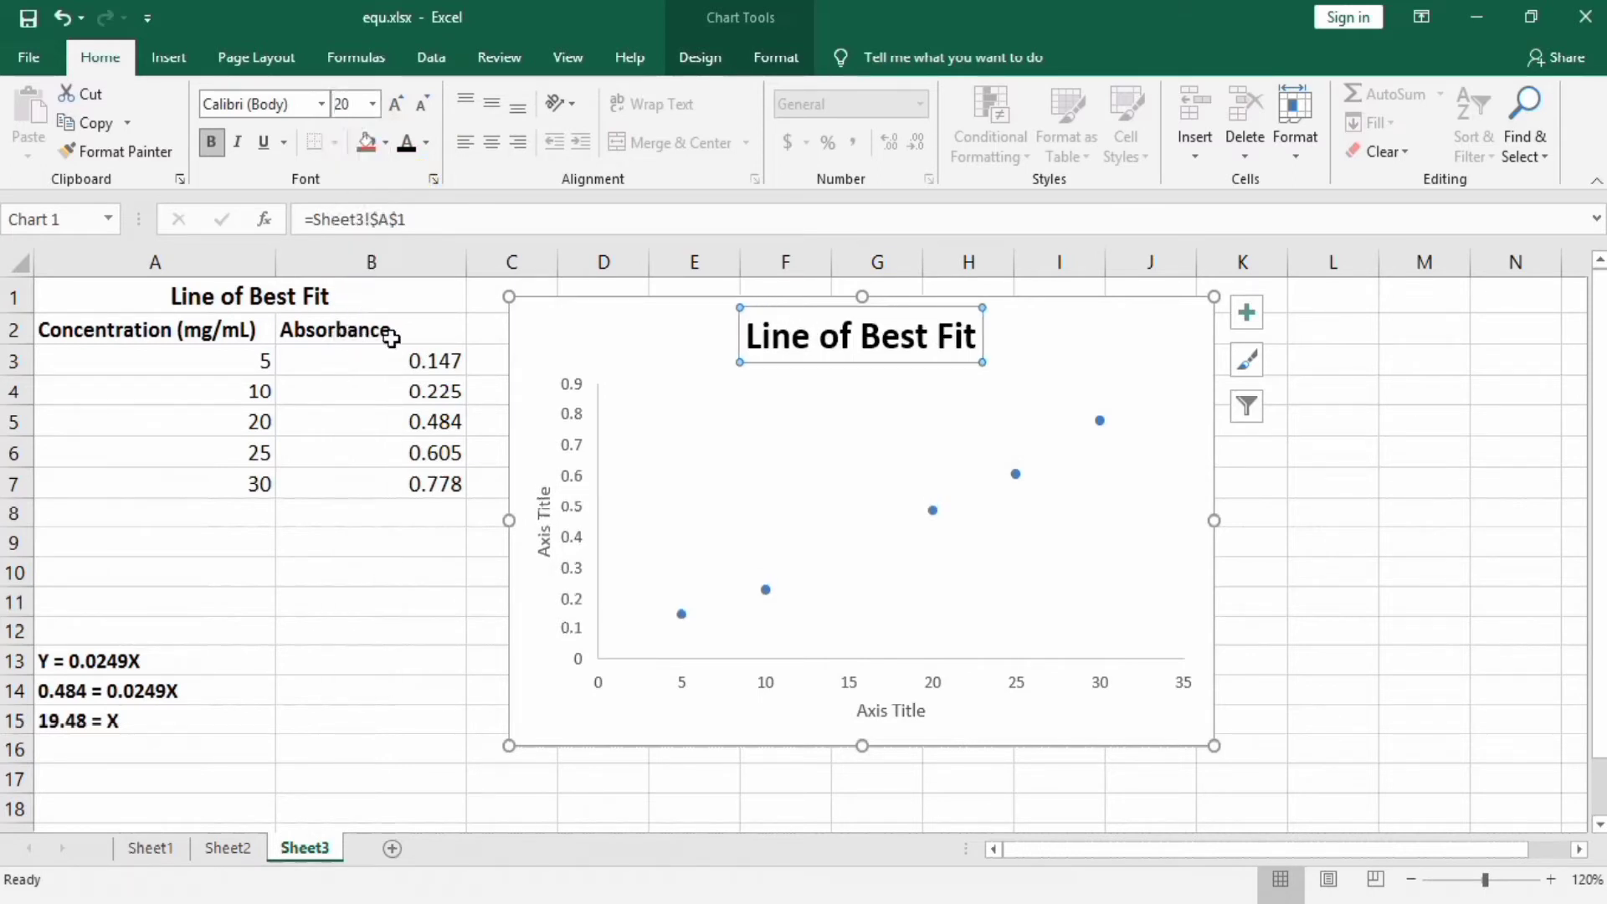
- Link the vertical axis title to cell B2 (=Sheet3!$B$2) so it reads Absorbance
click(543, 527)
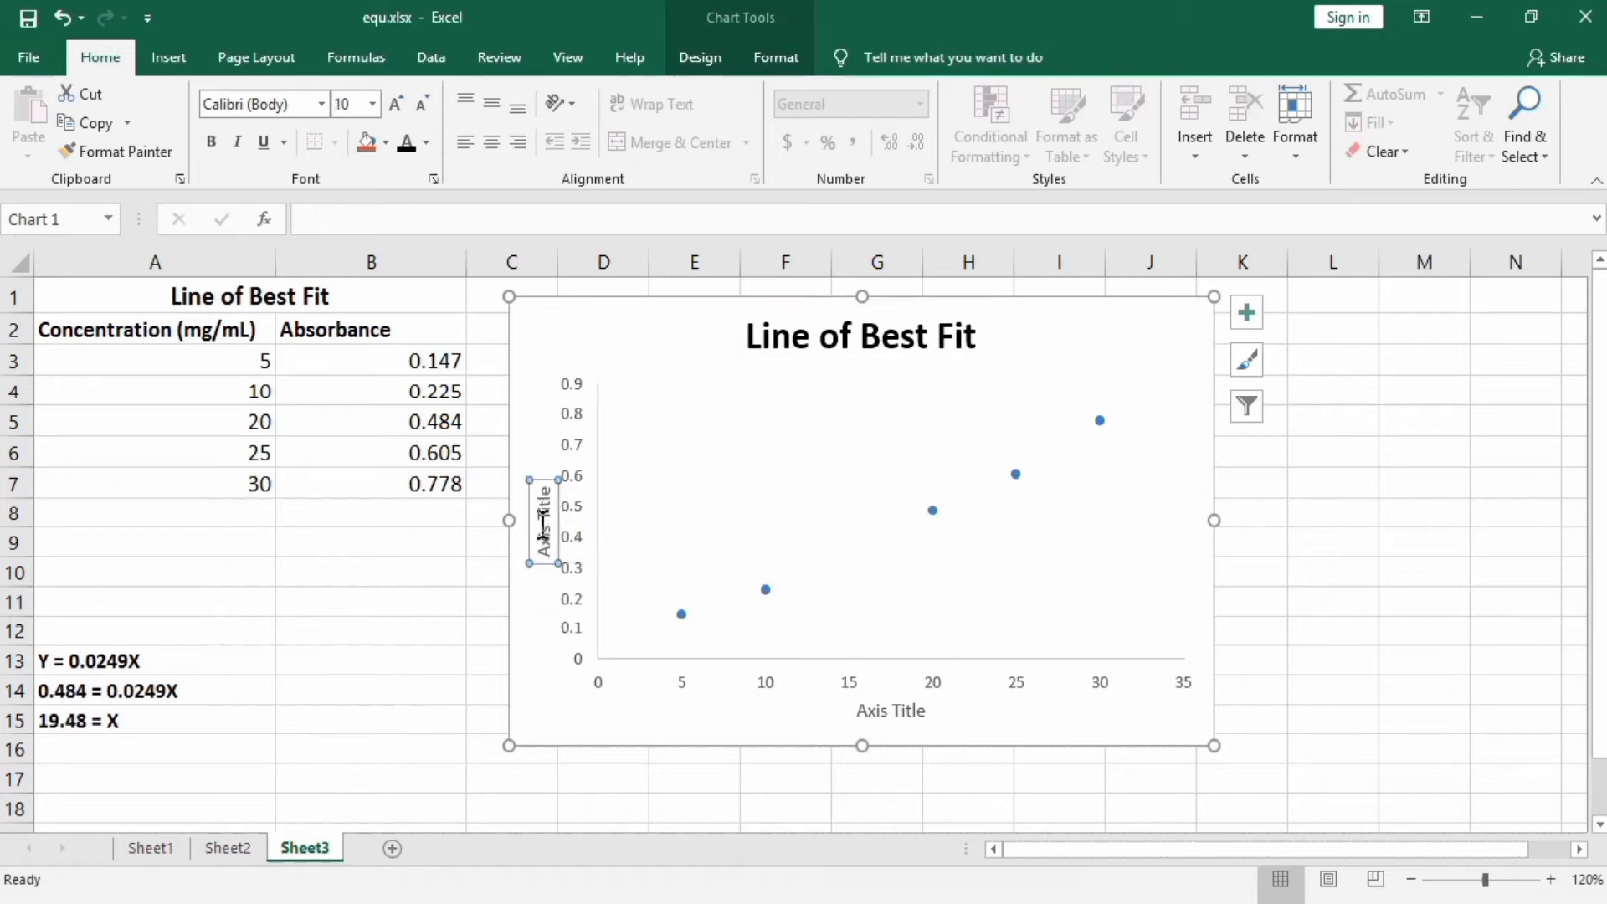
click(419, 220)
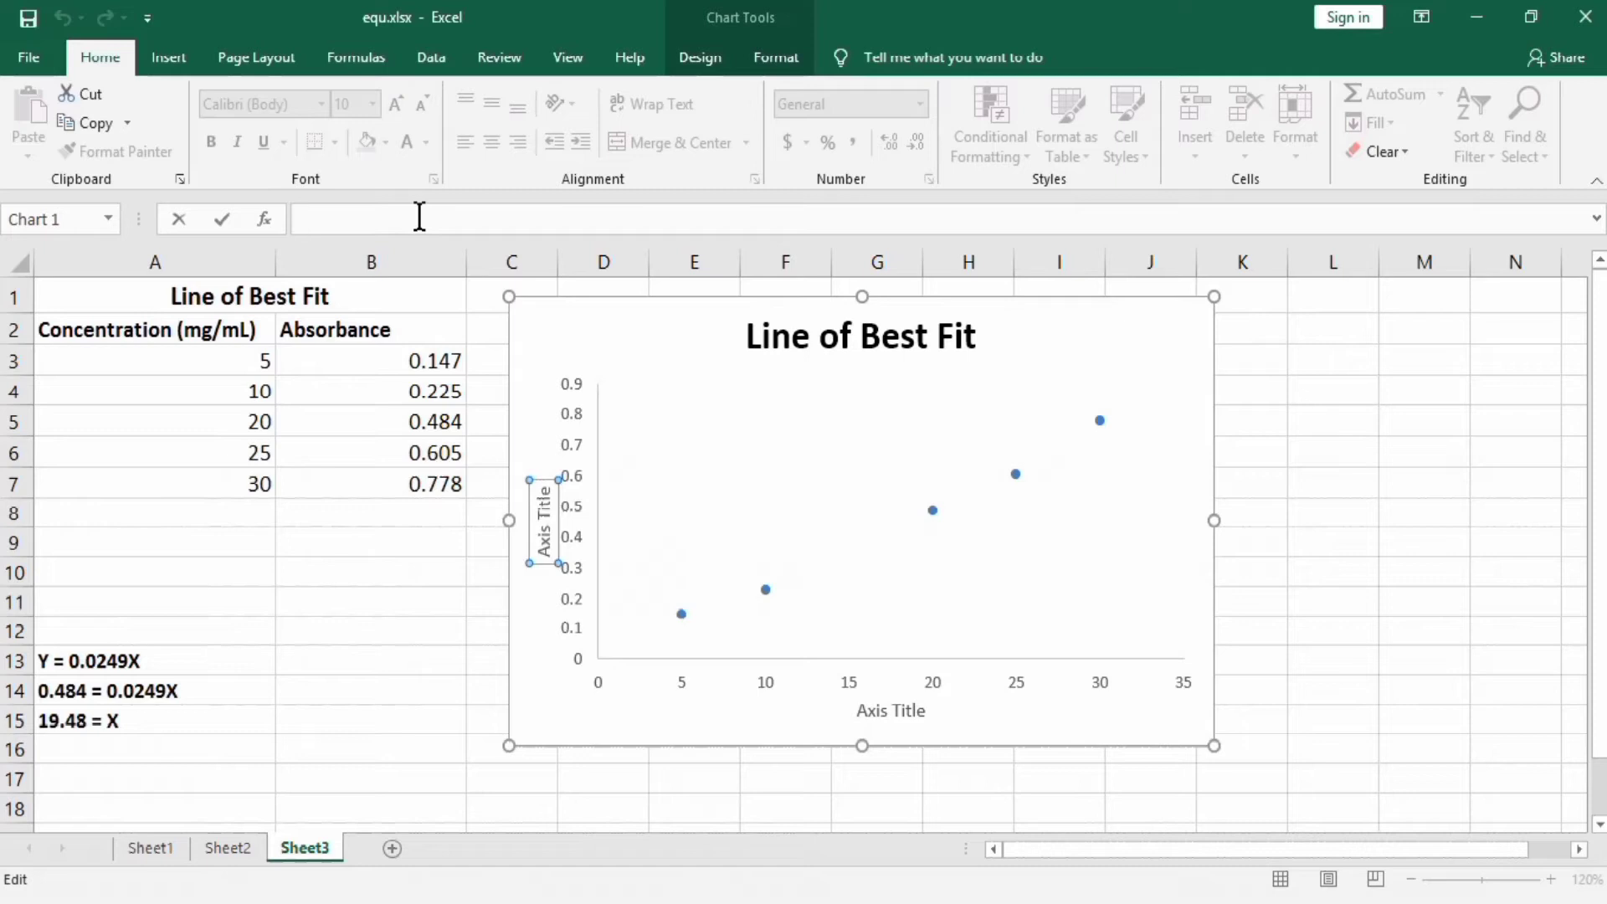
text(=)
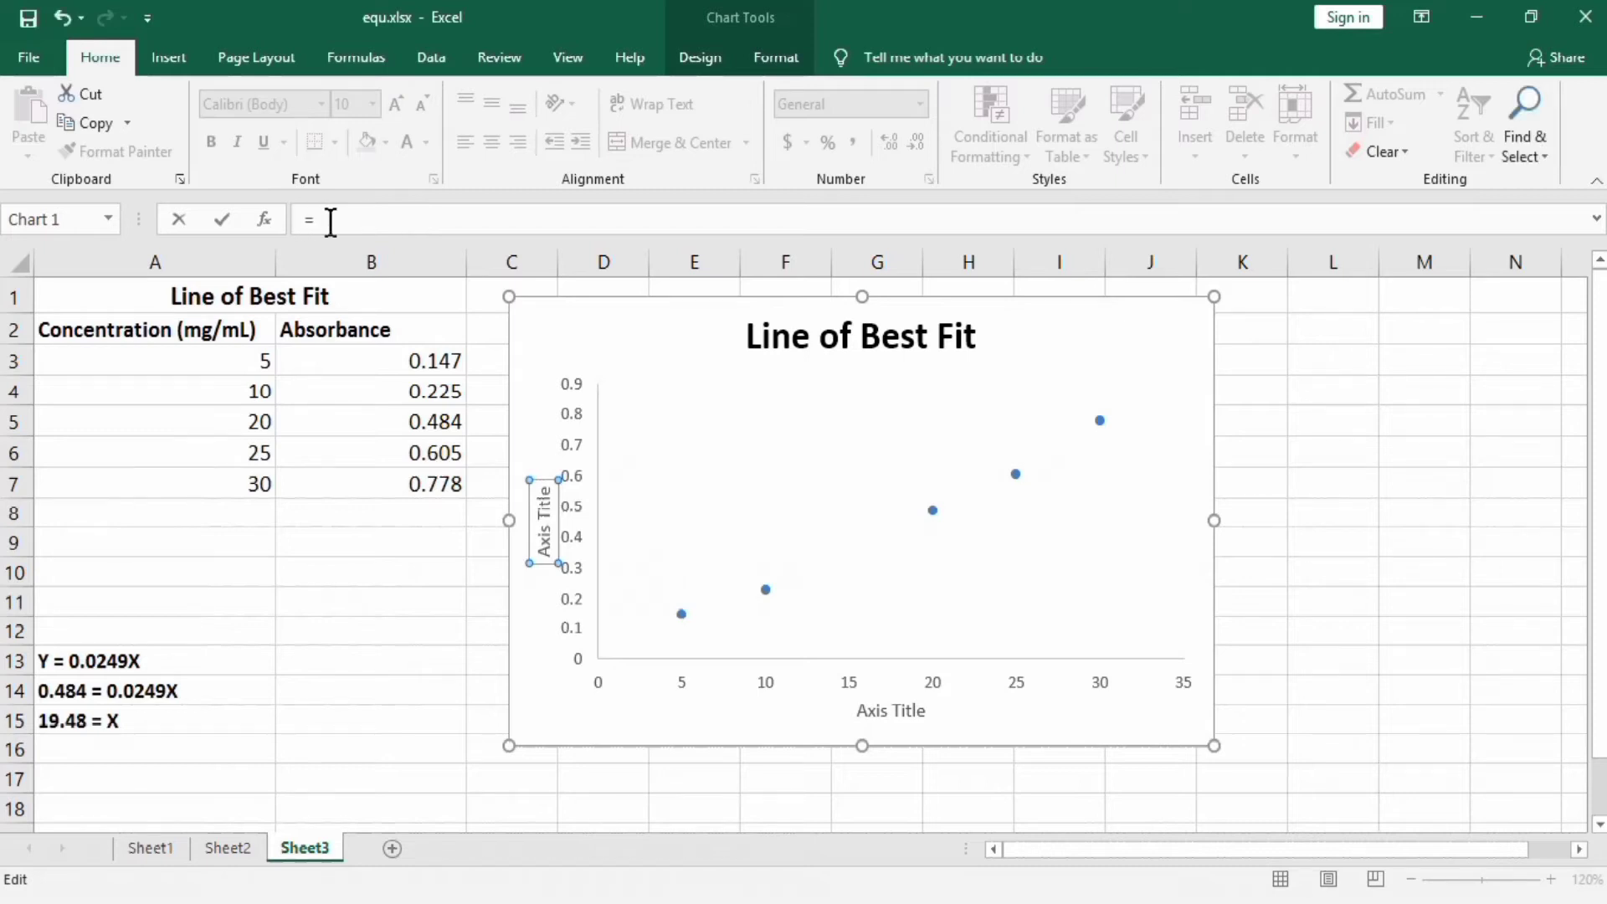
click(305, 330)
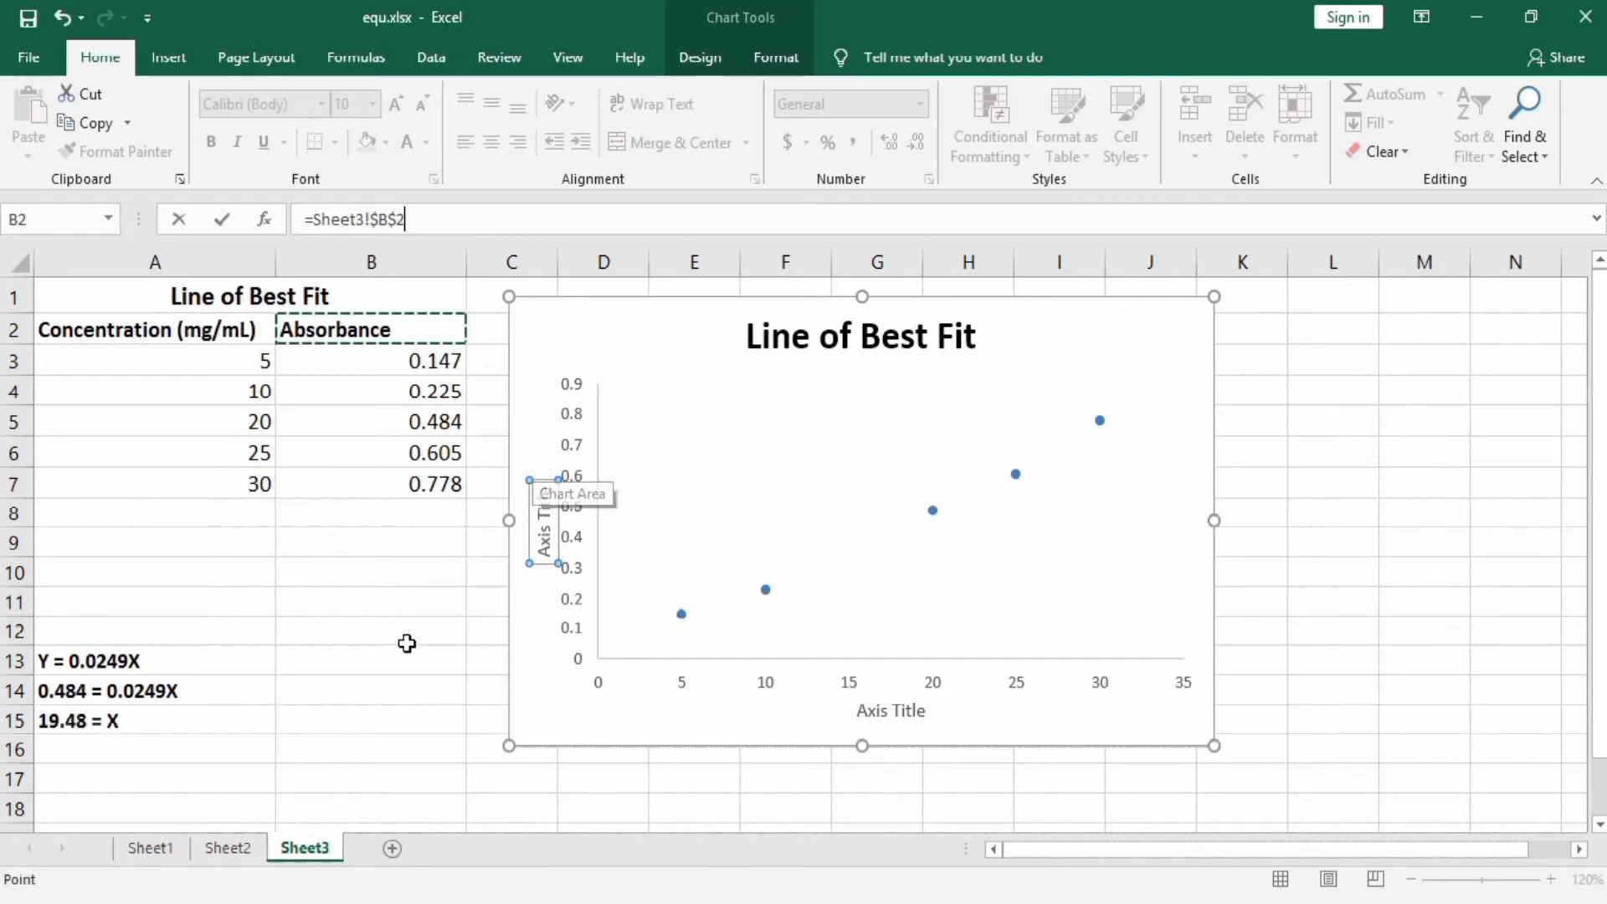
key(Return)
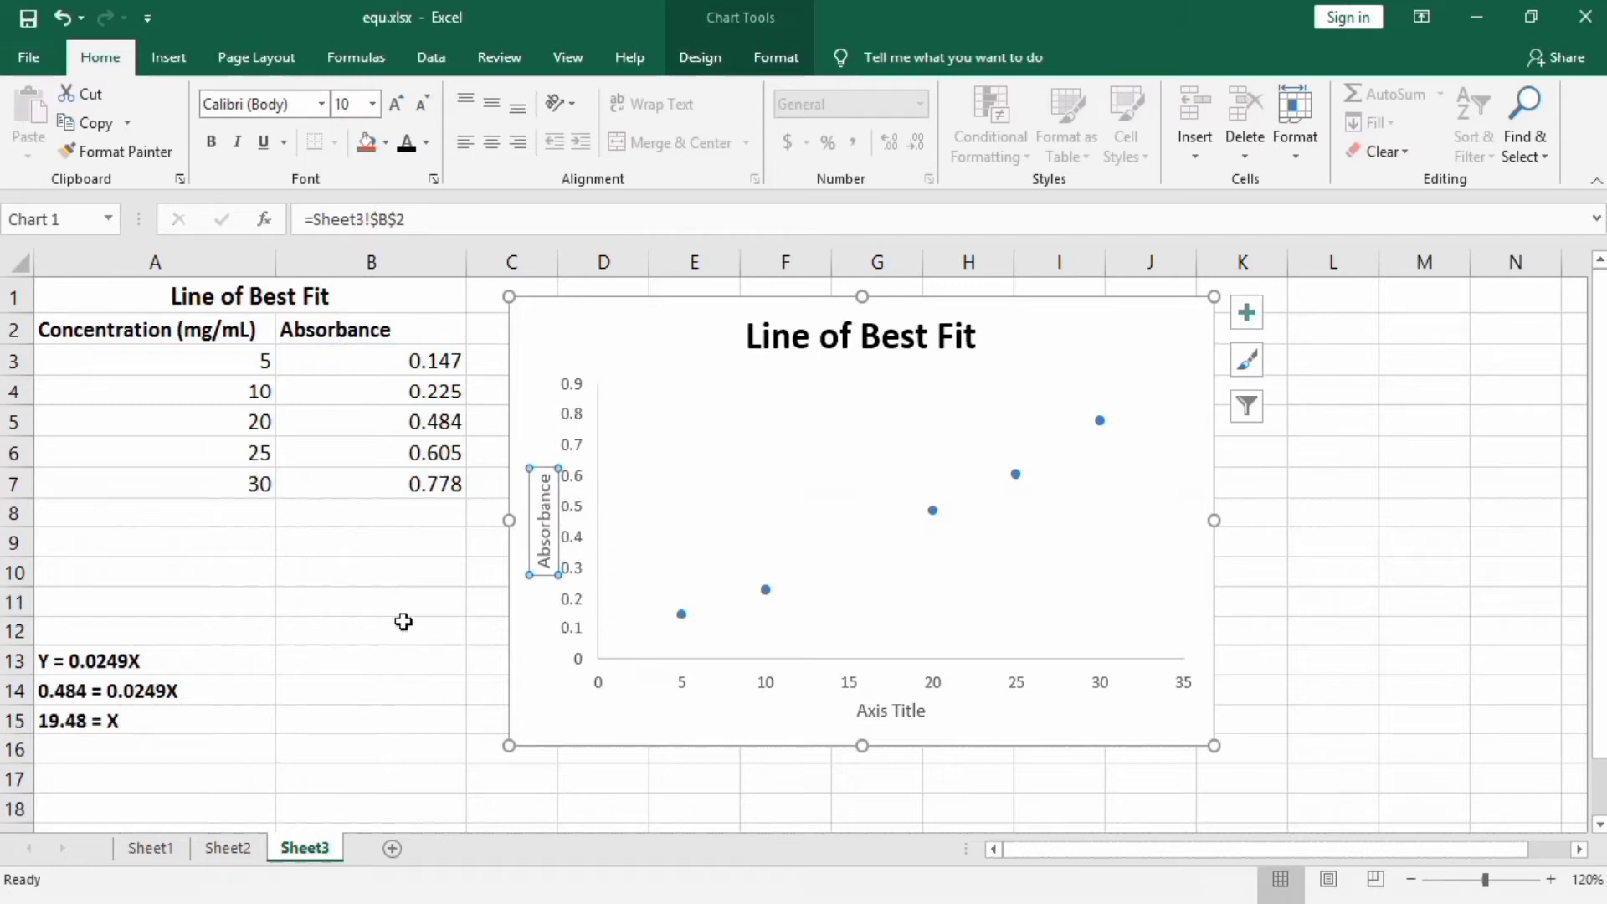
- Make the Absorbance axis title bold, darker black, and size 12
click(211, 142)
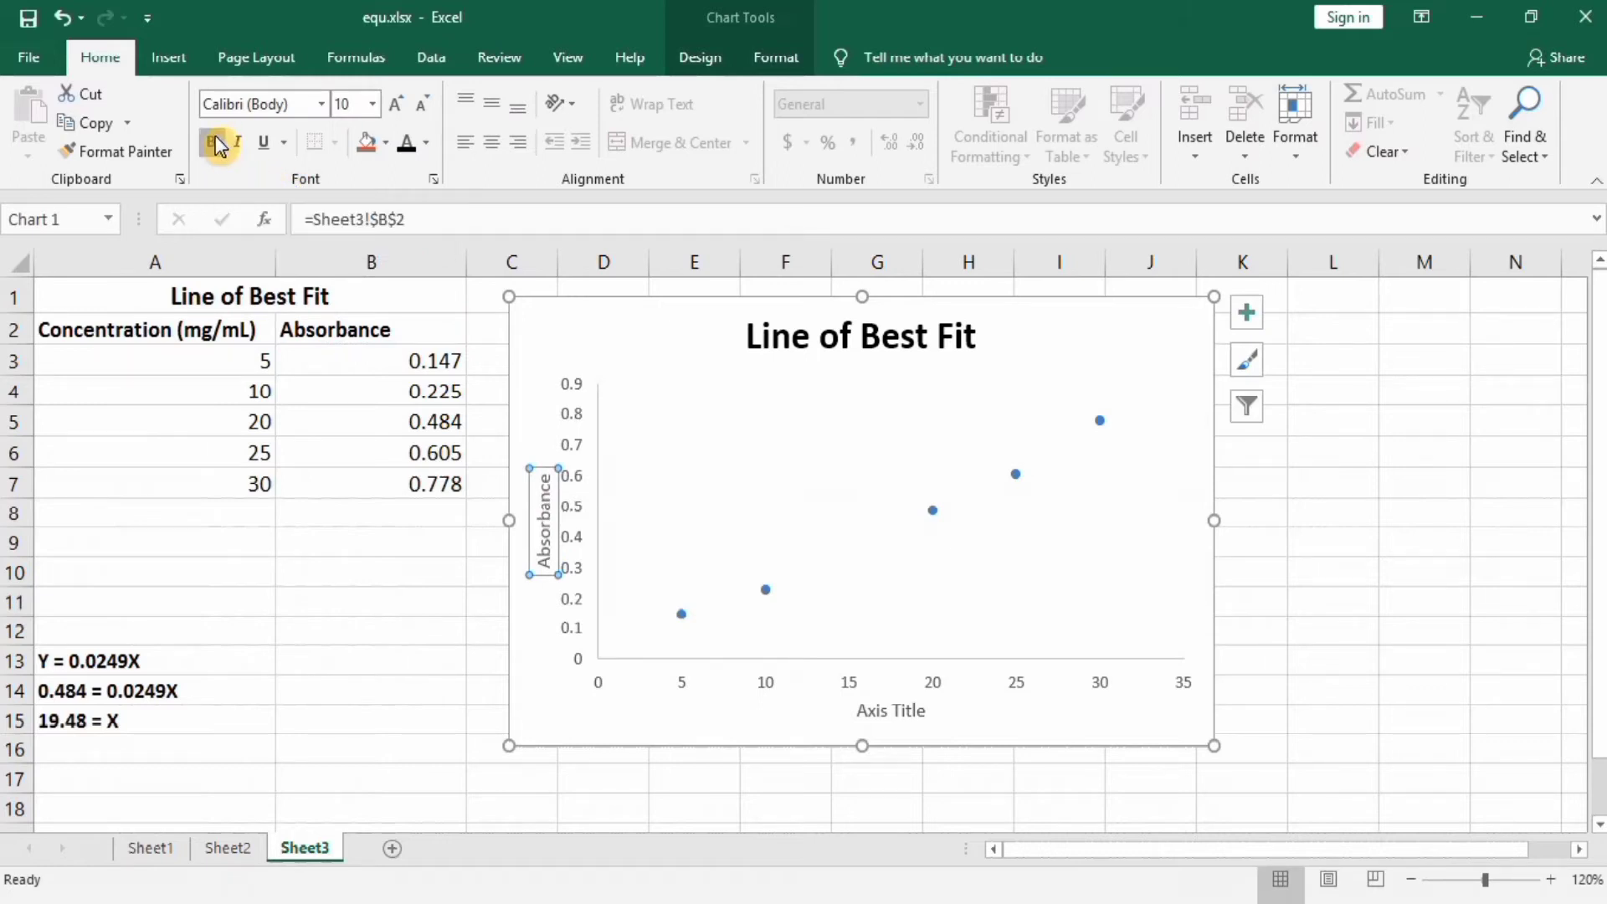
click(407, 142)
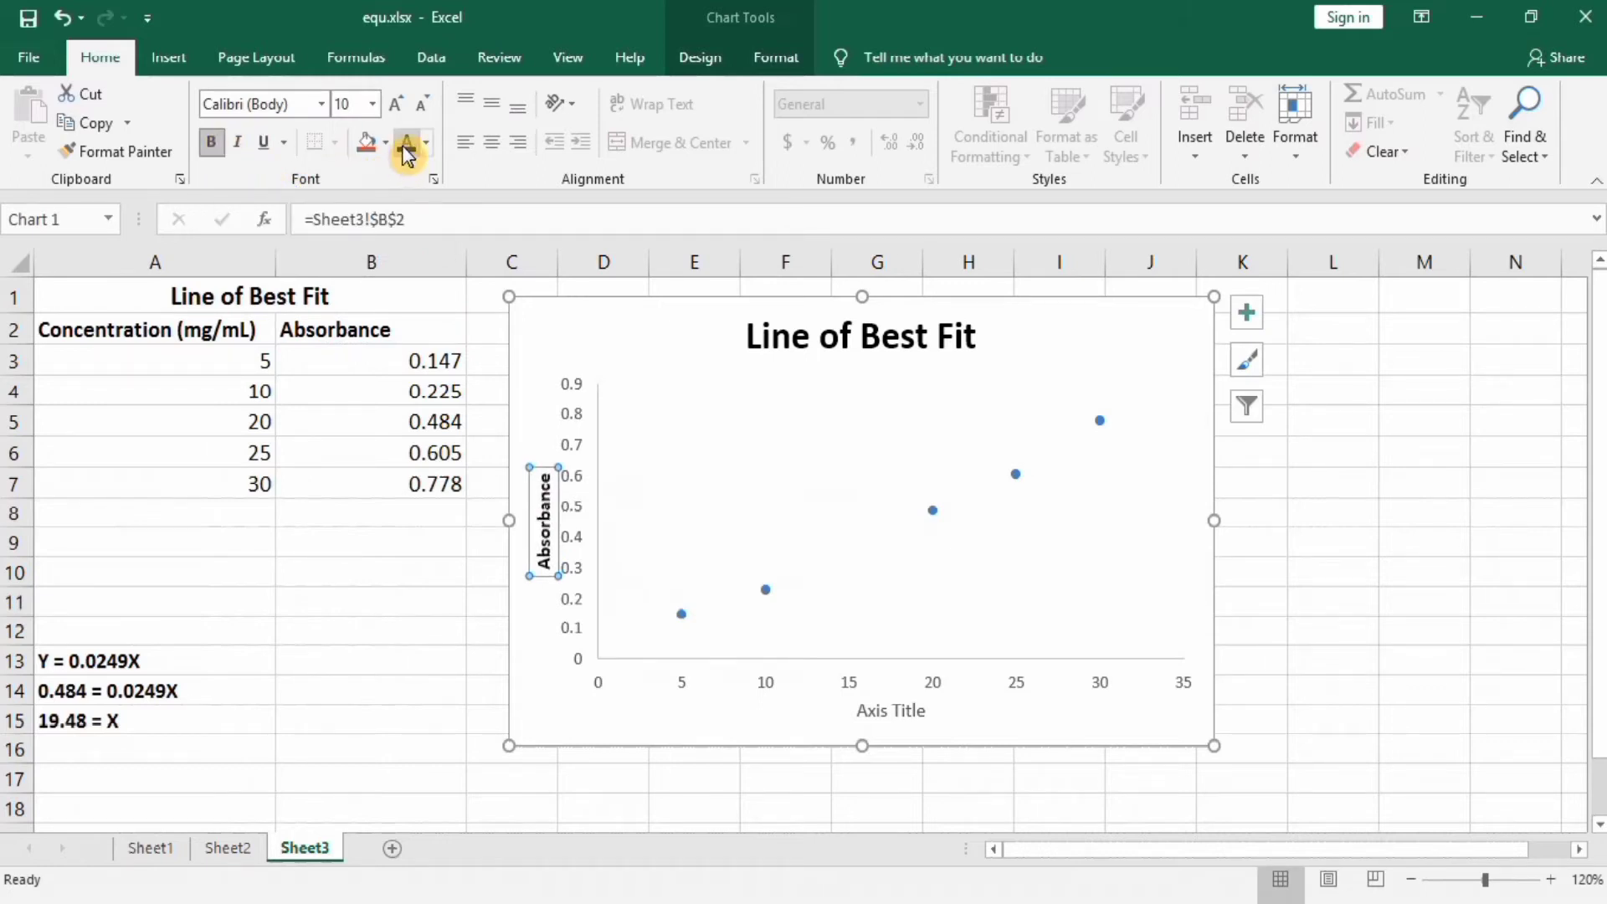
click(371, 104)
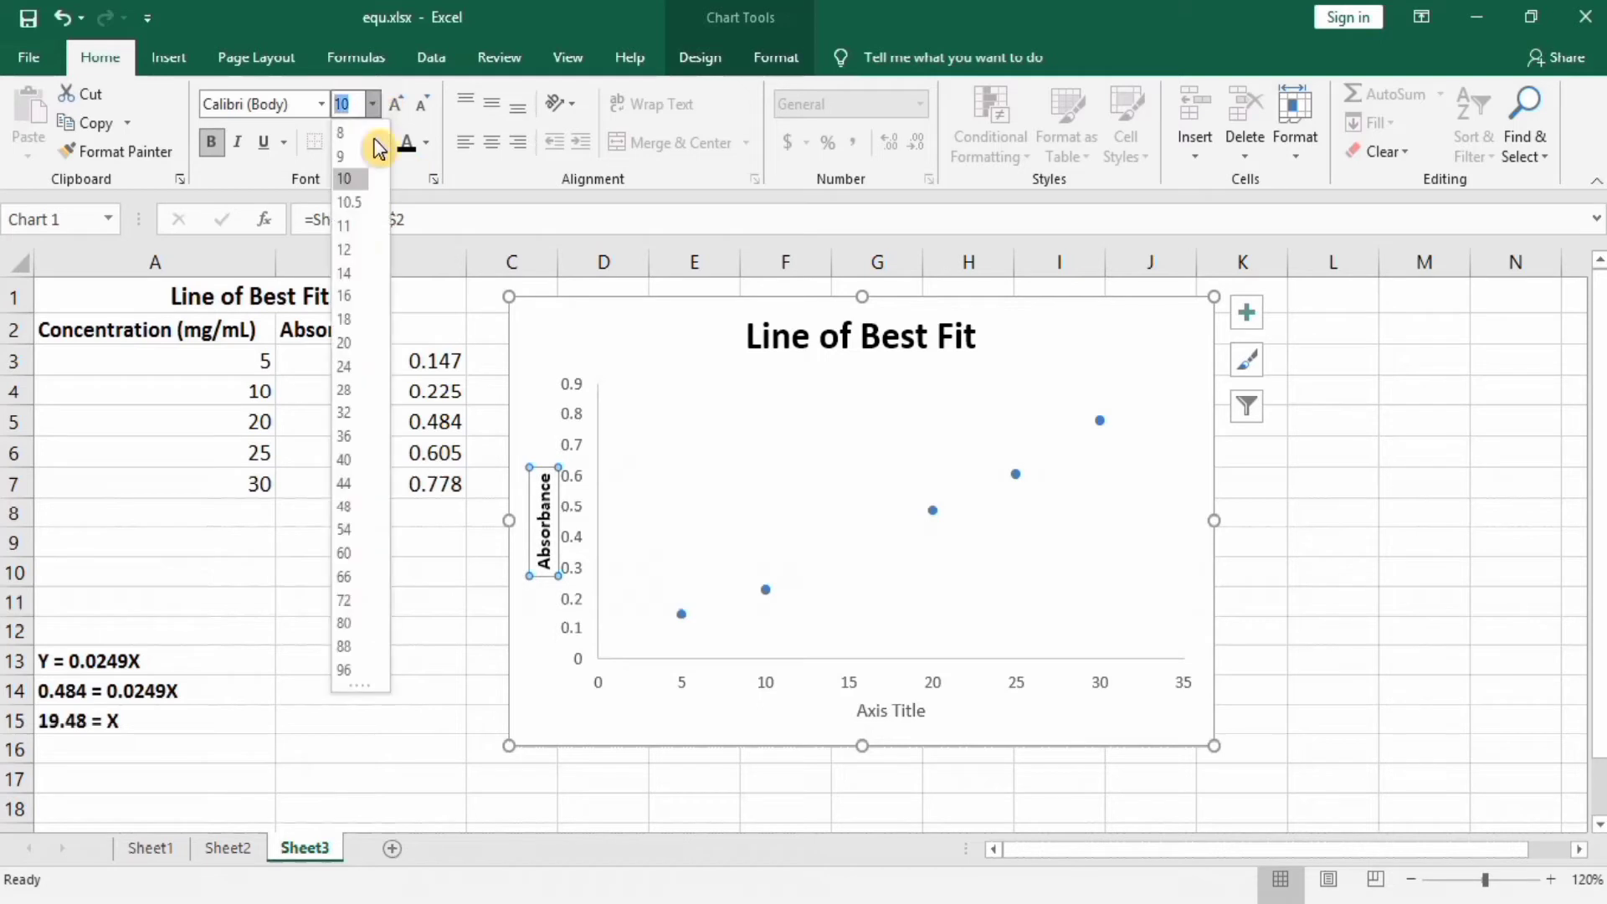
click(348, 245)
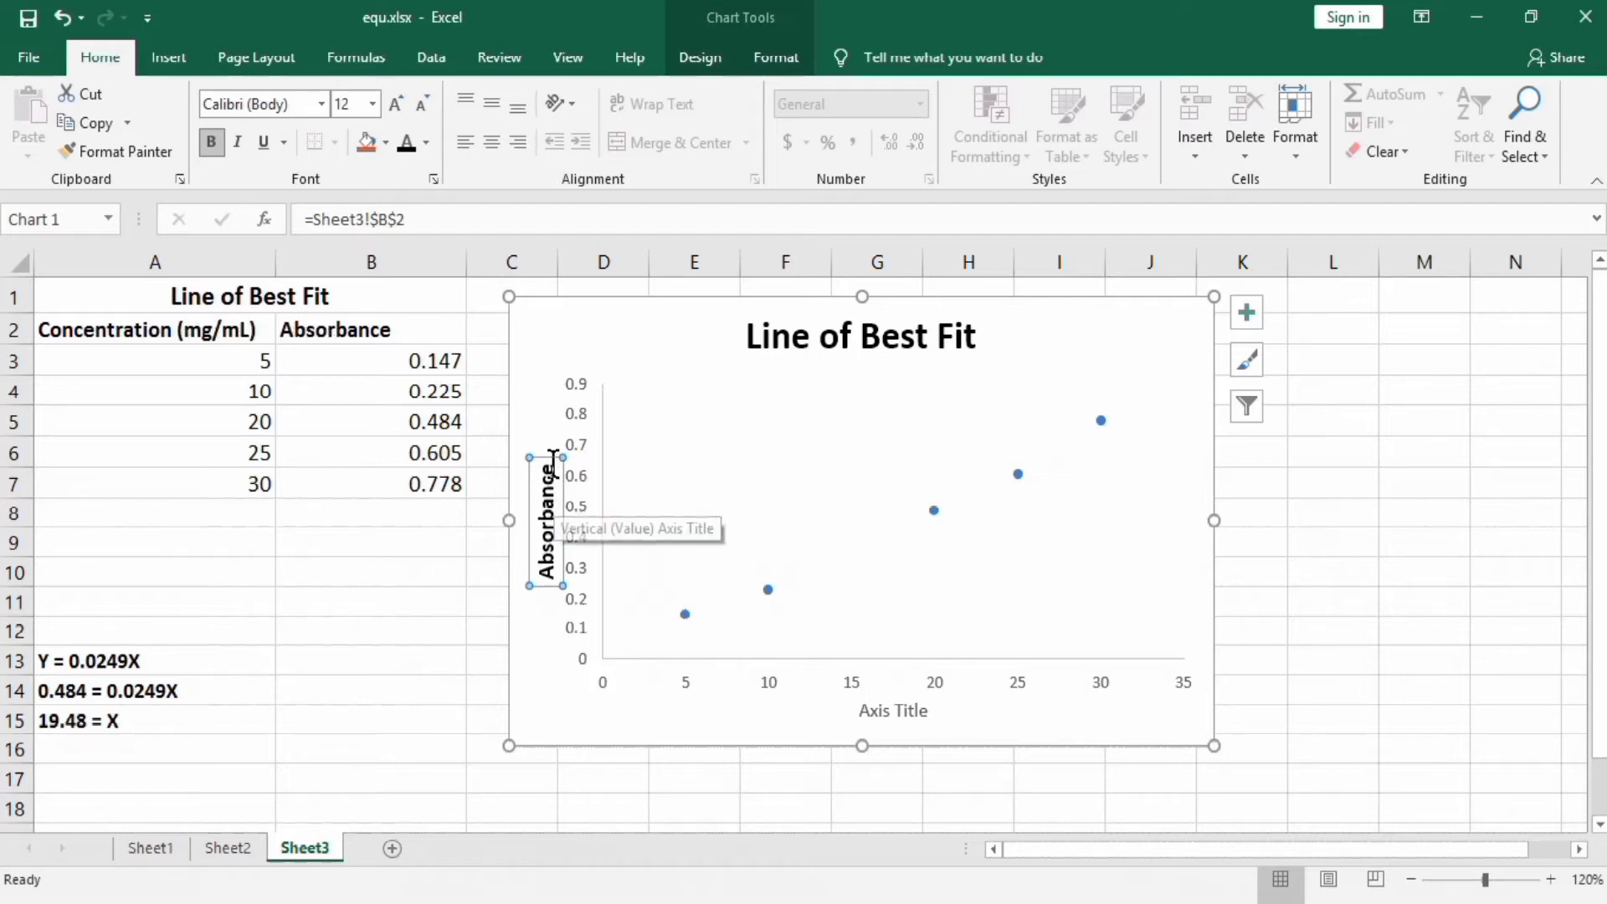
- Copy the Absorbance title formatting to the horizontal axis title and link it to A2, Concentration (mg/mL)
click(116, 152)
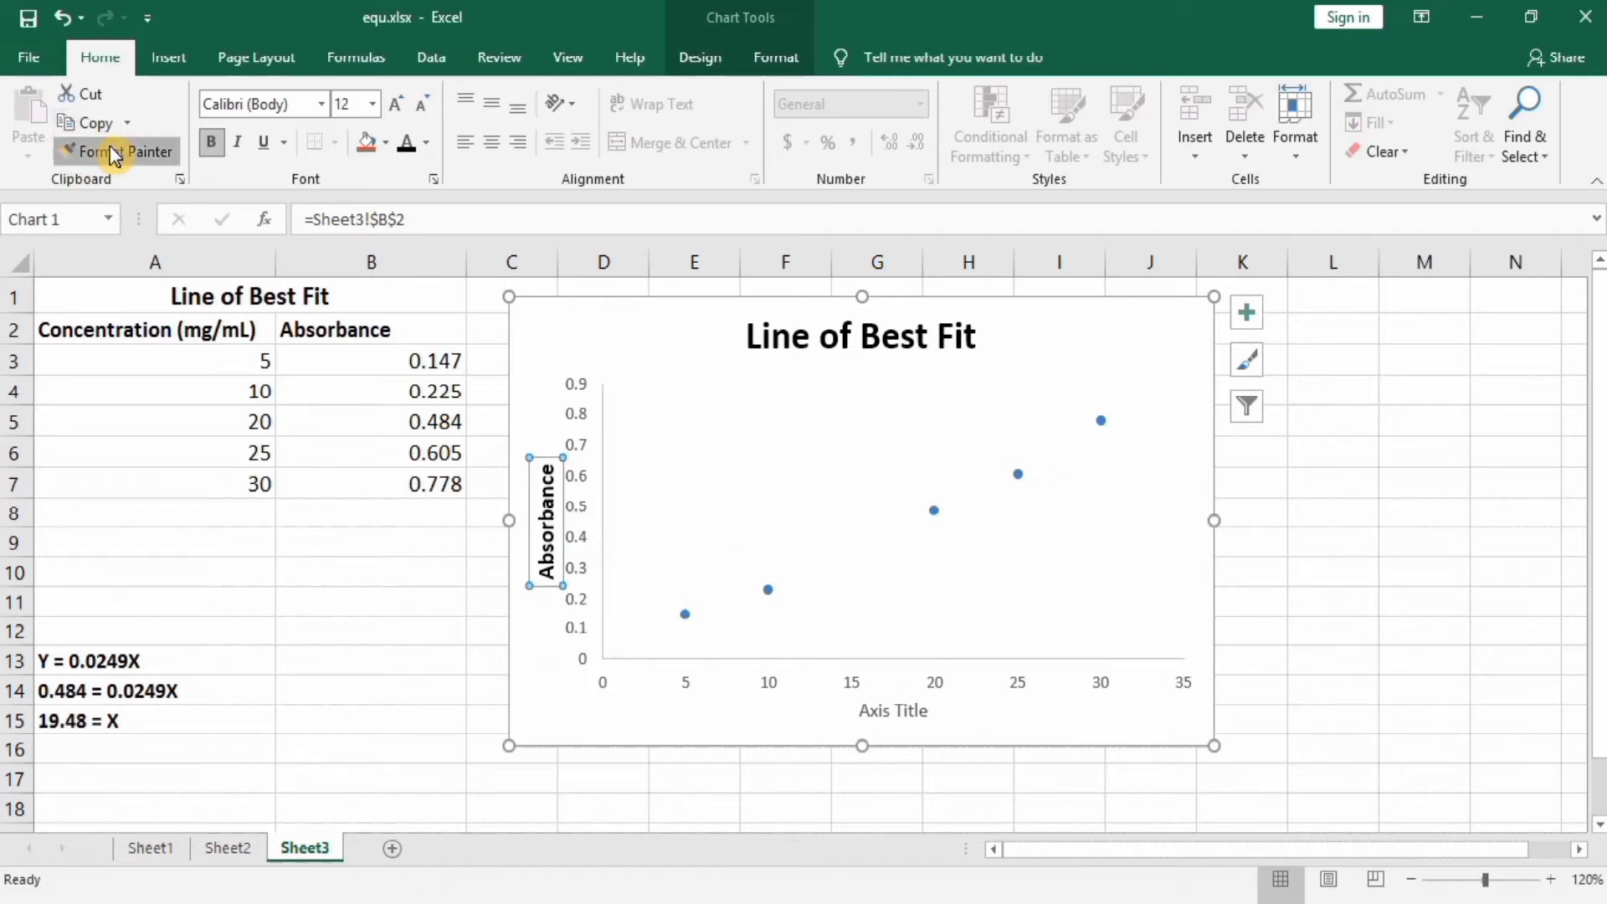
click(894, 710)
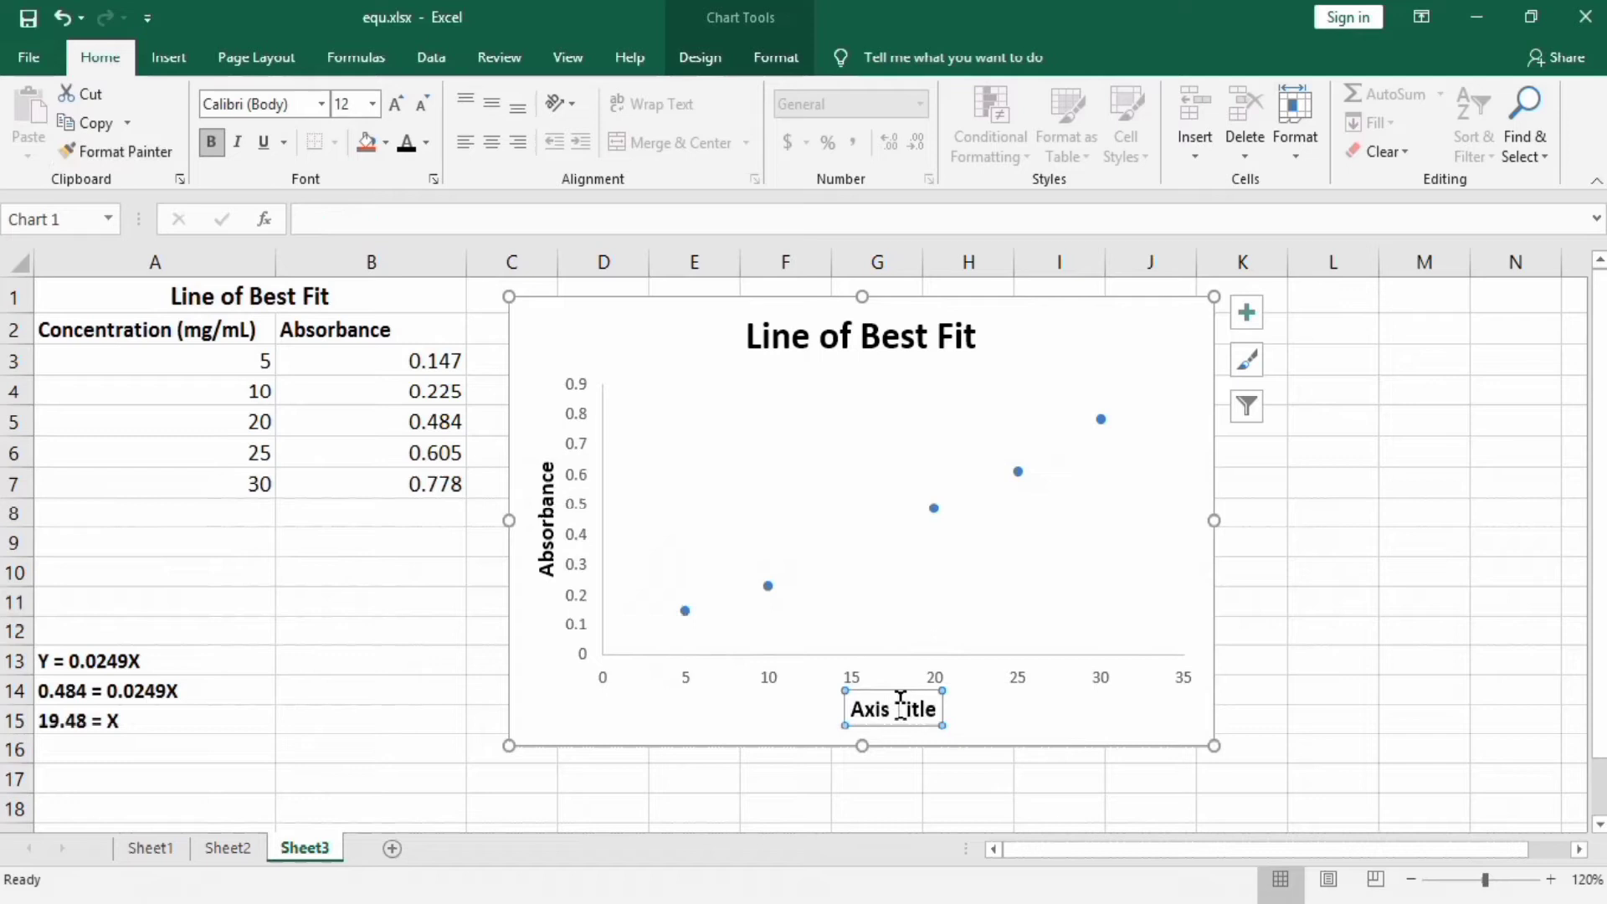
click(401, 219)
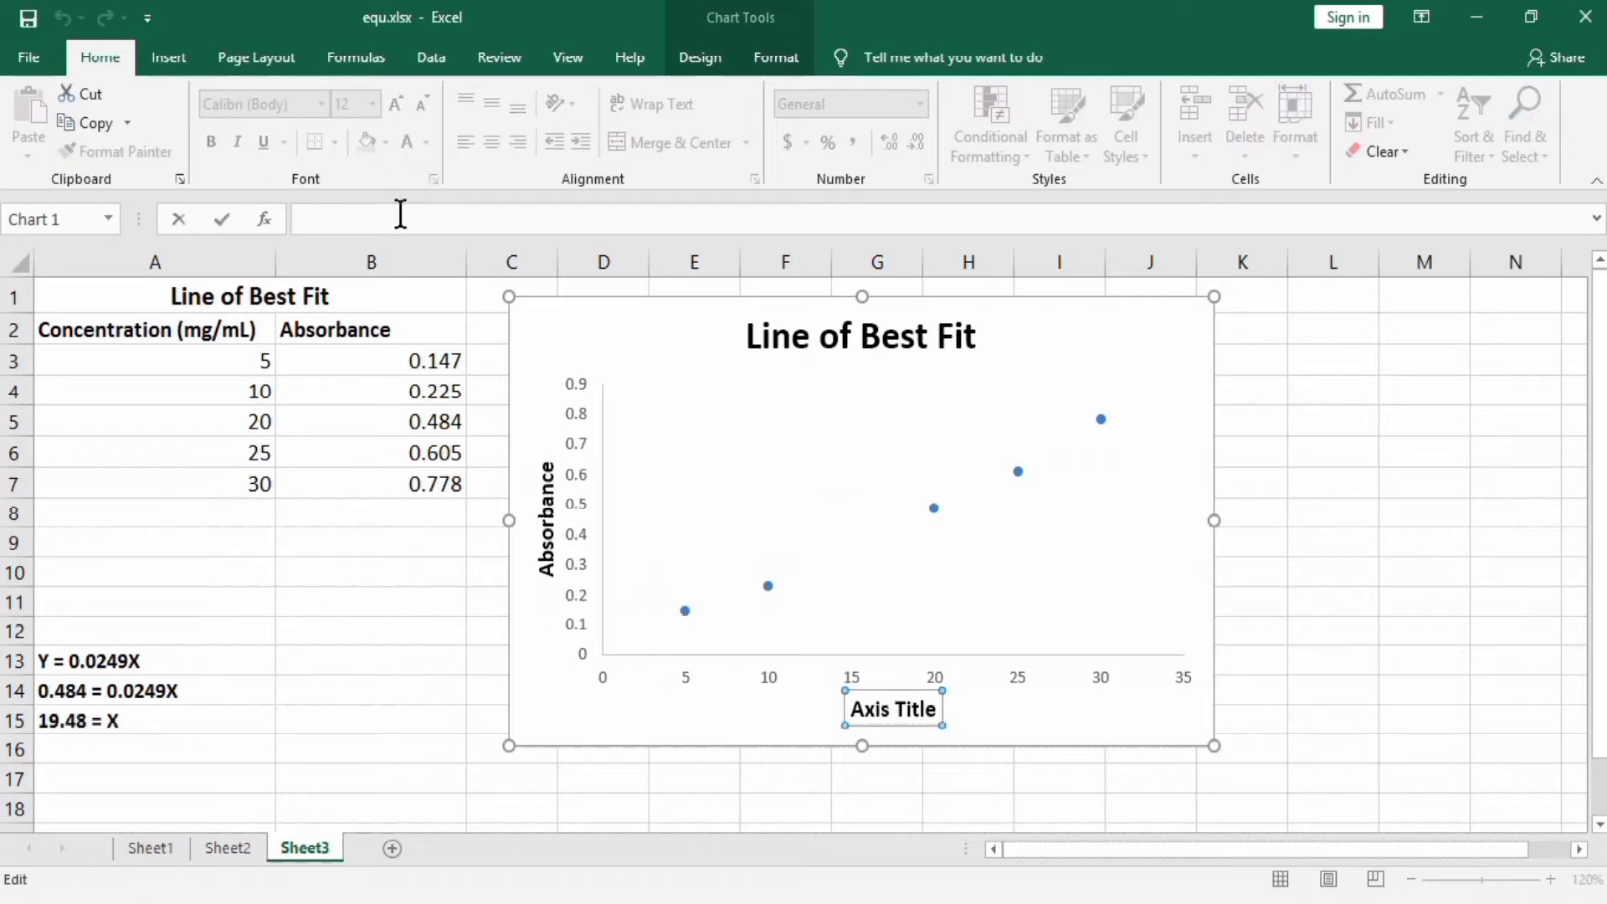
text(=)
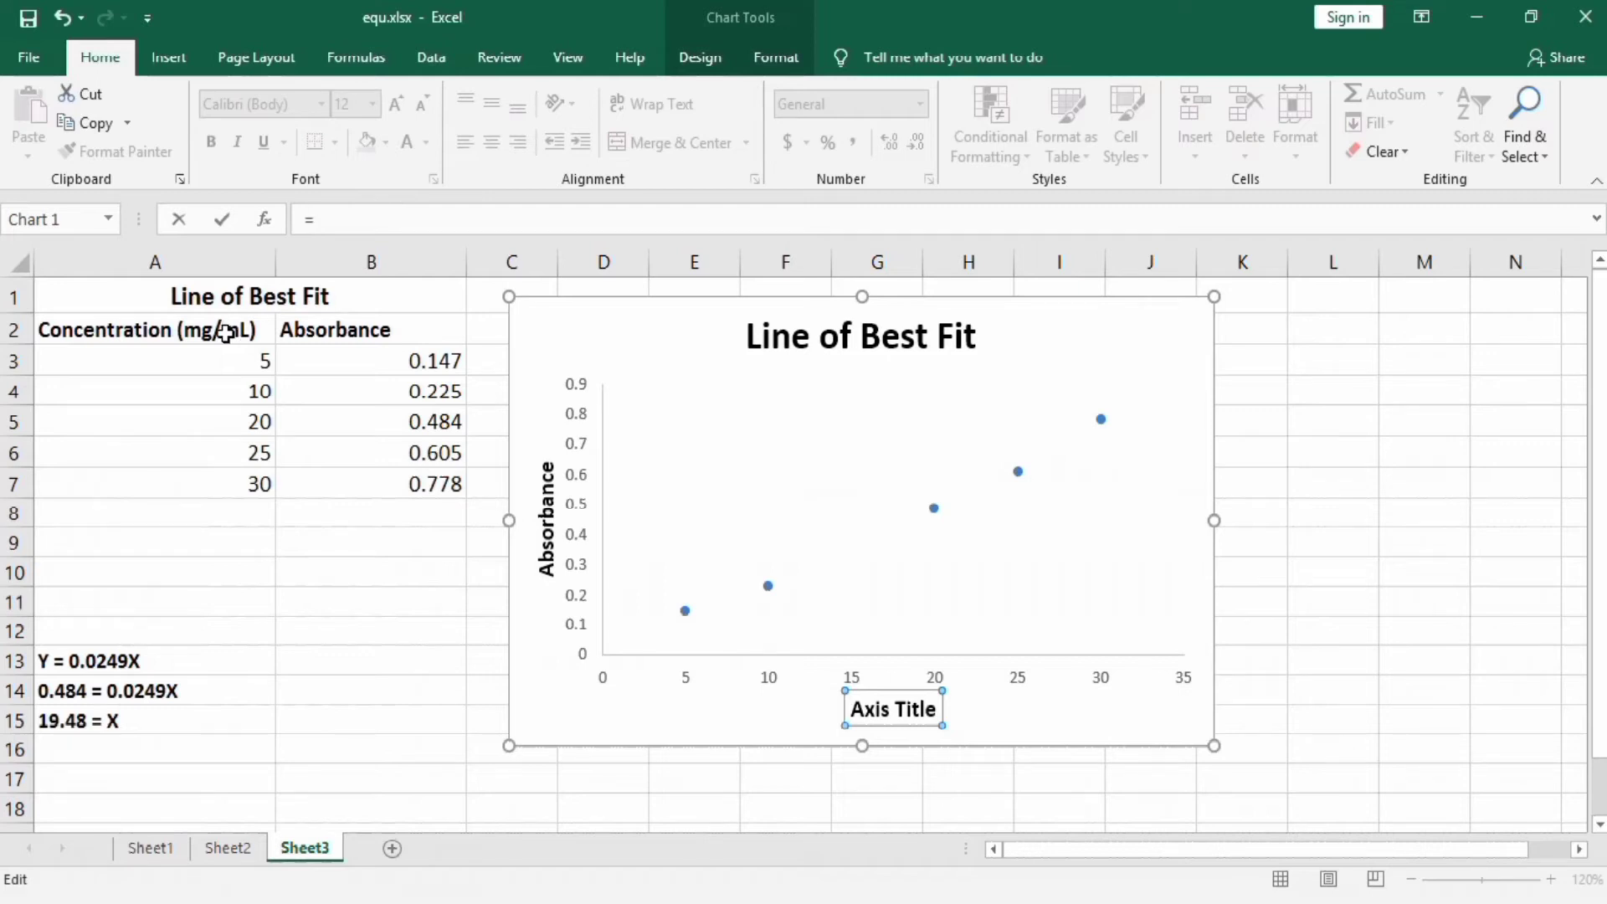
click(226, 330)
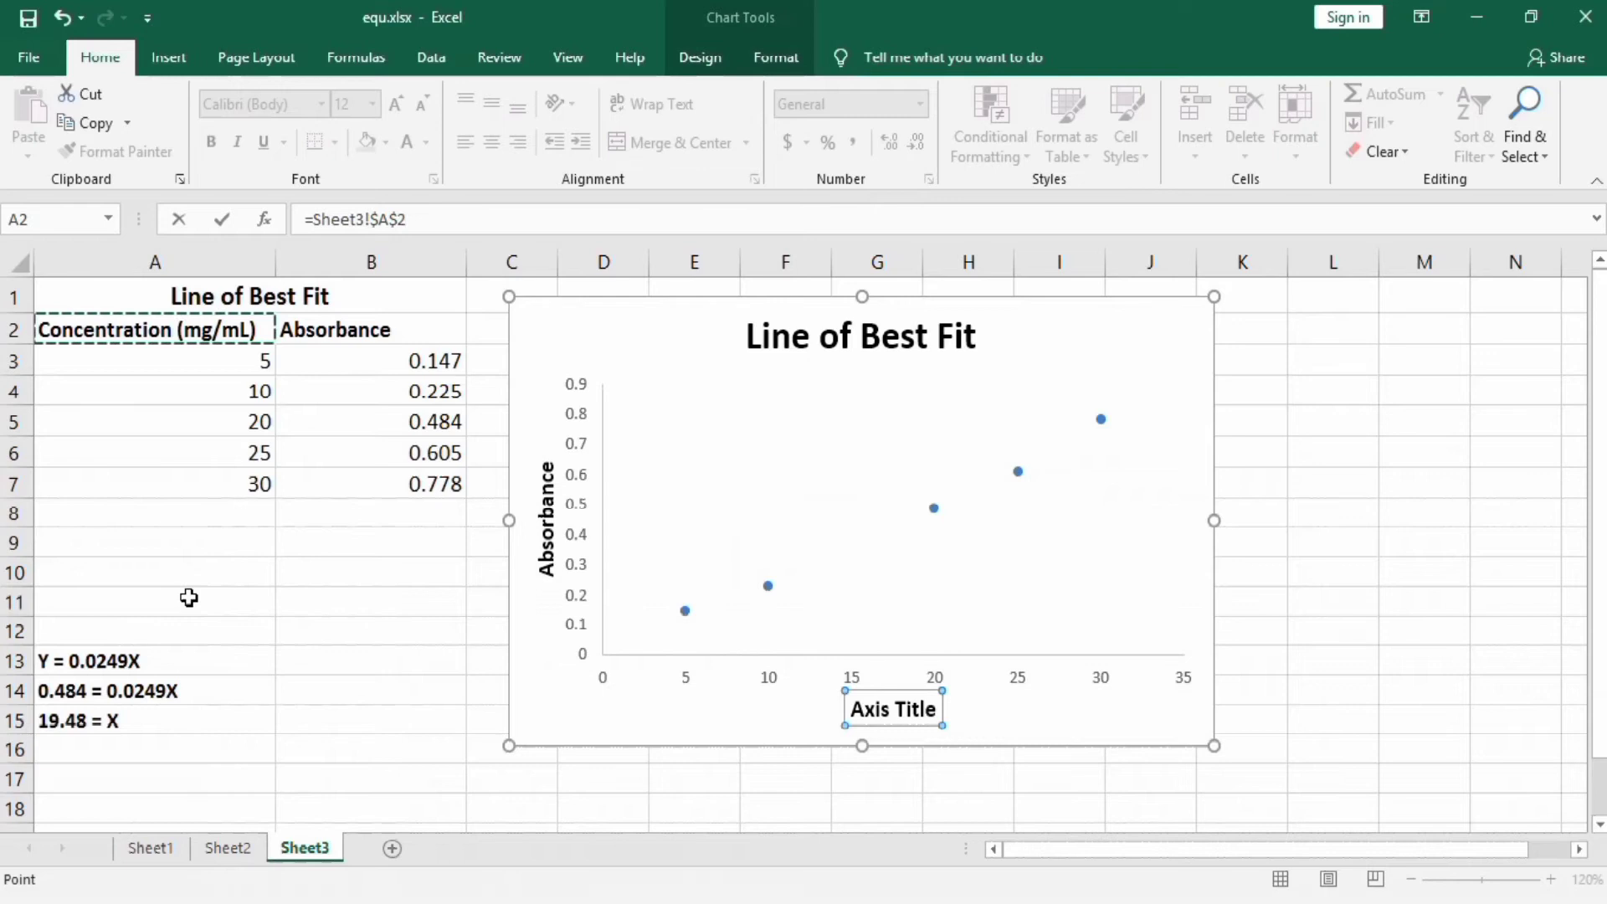
key(Return)
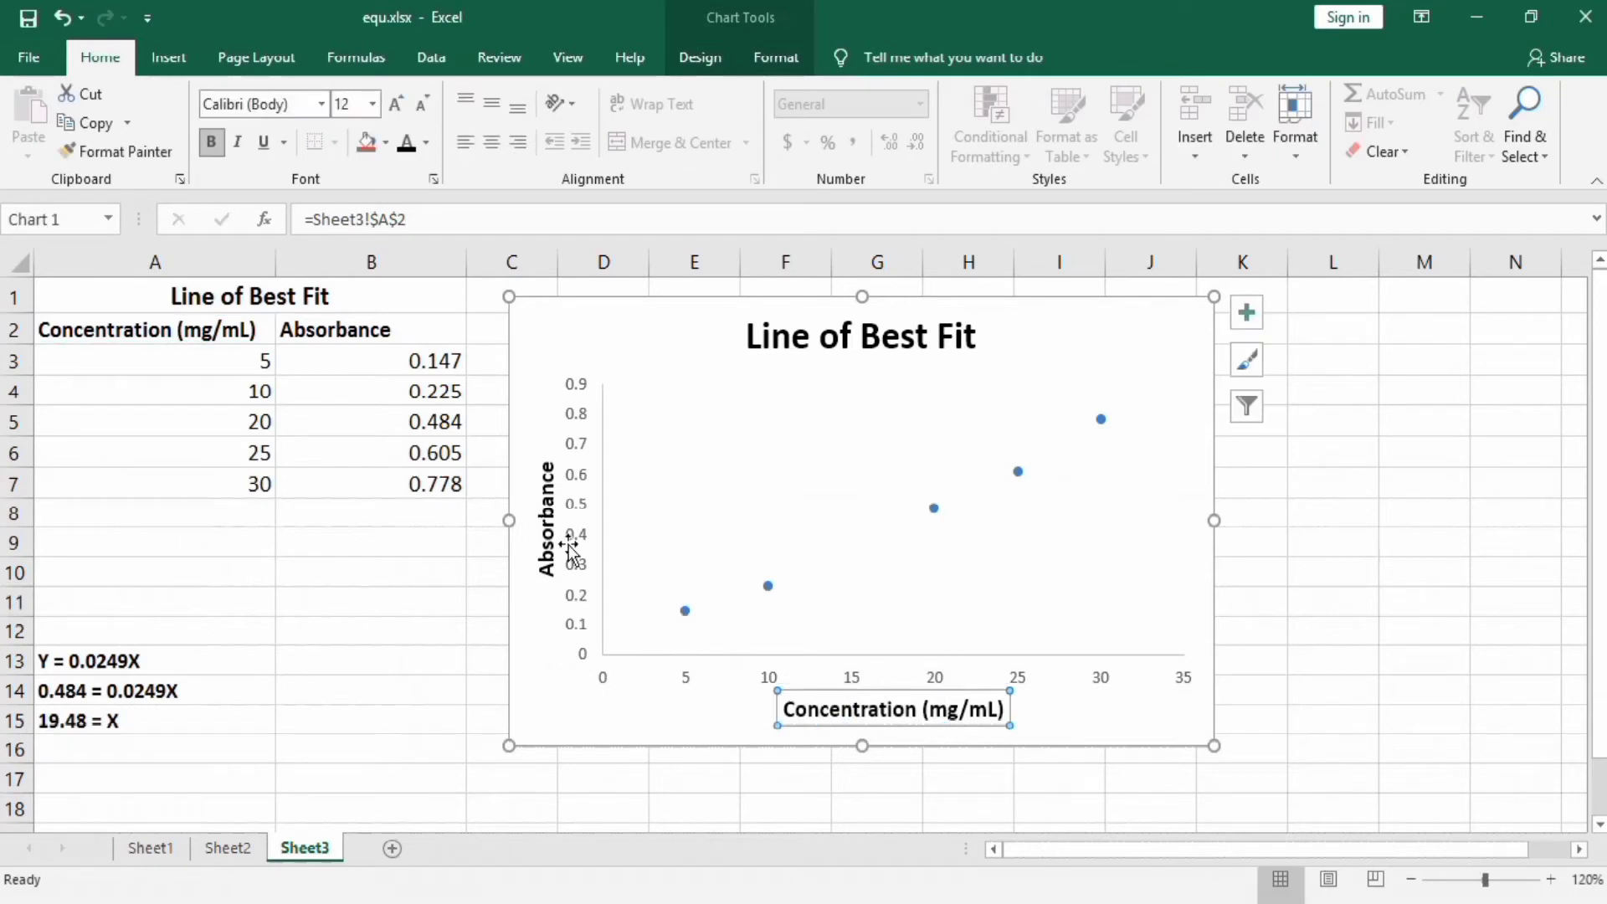
- In Format Axis for the vertical axis, set Maximum bound 0.8 and Major unit 0.2
click(581, 458)
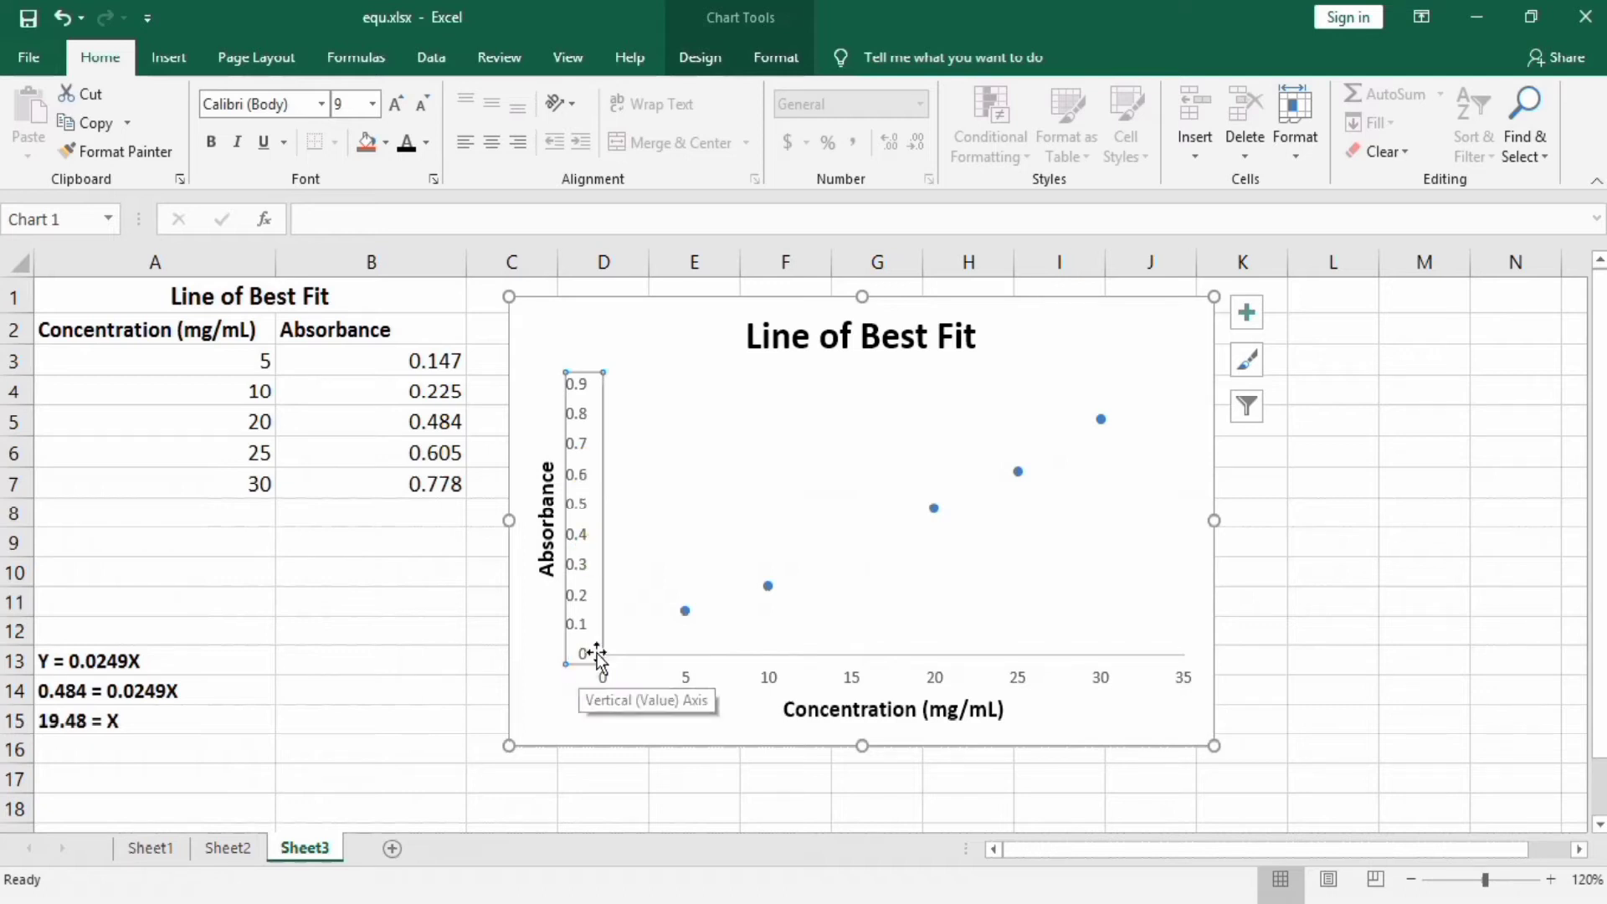
right_click(586, 585)
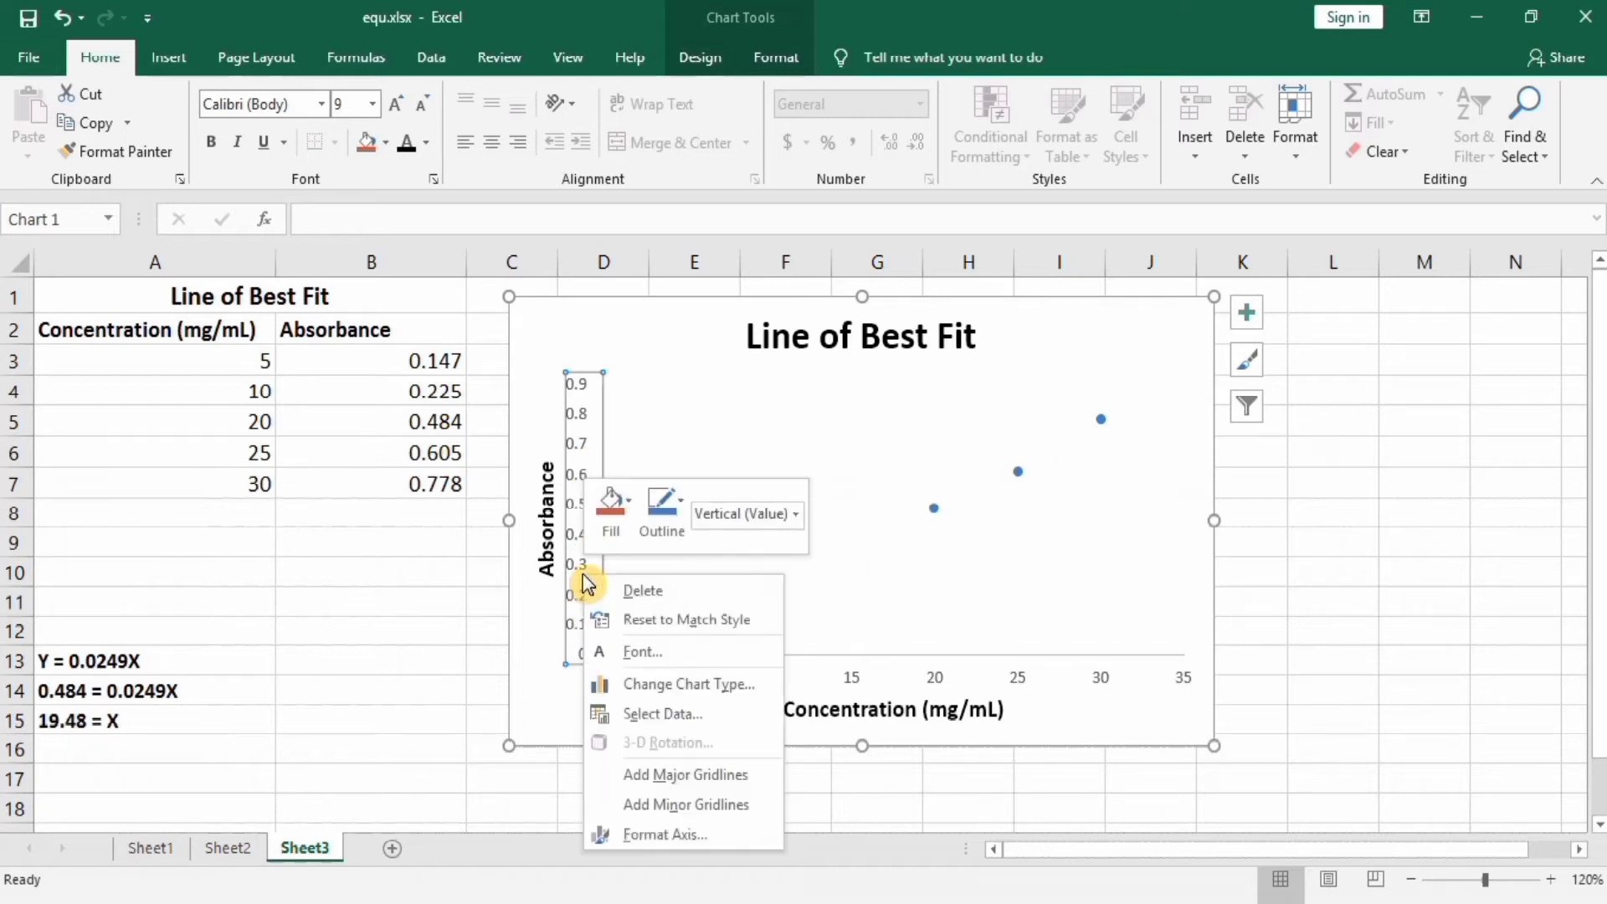
click(653, 836)
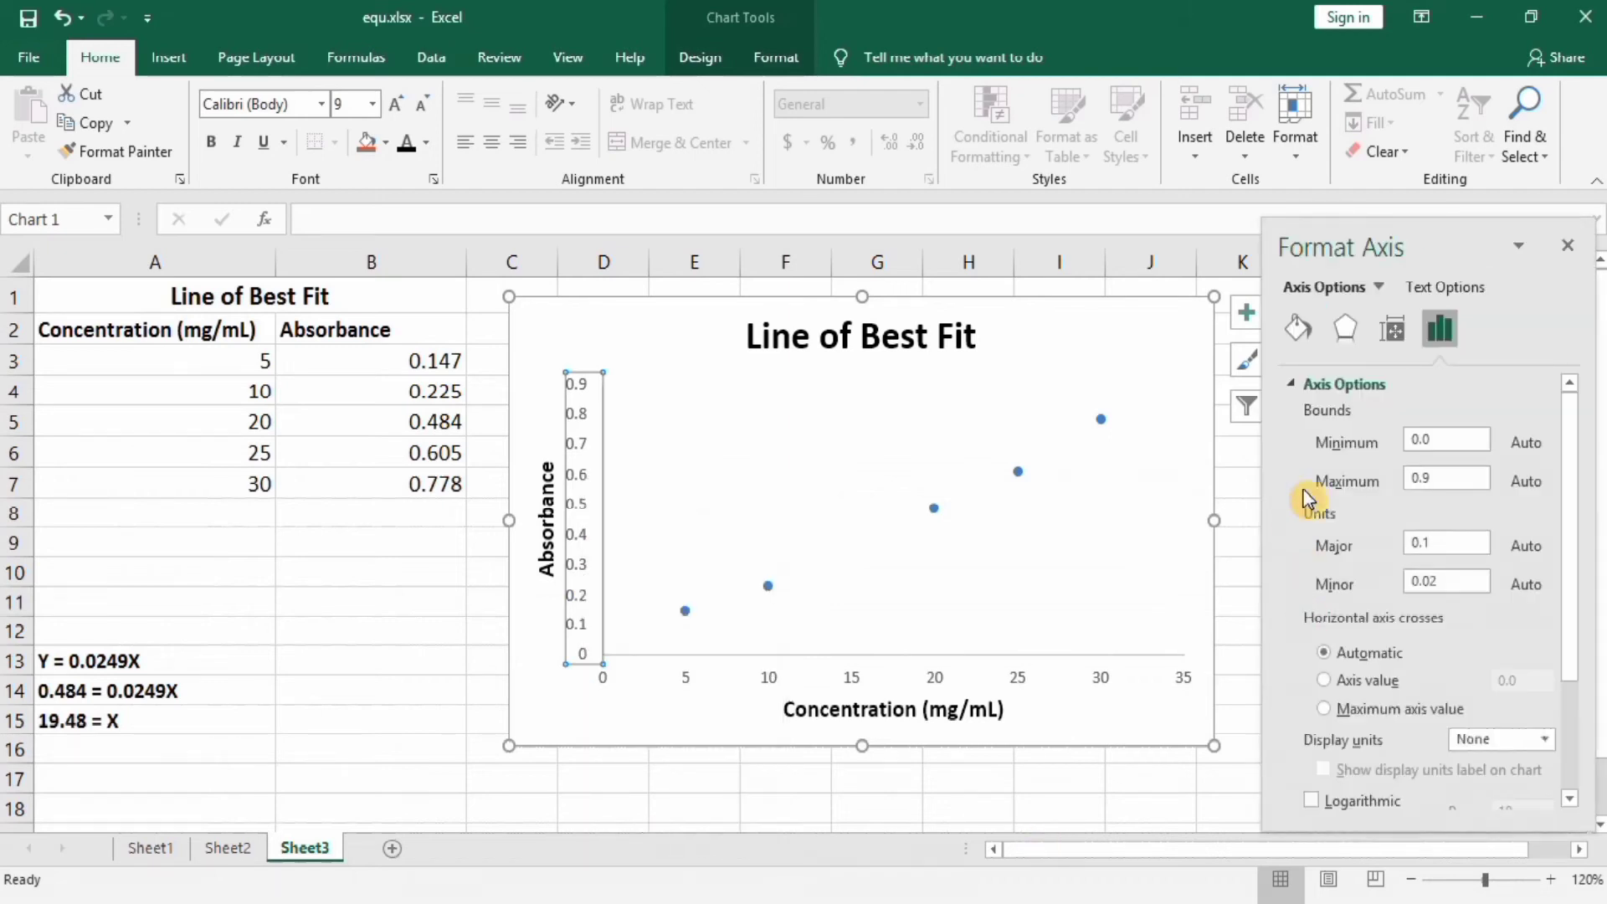
click(1436, 477)
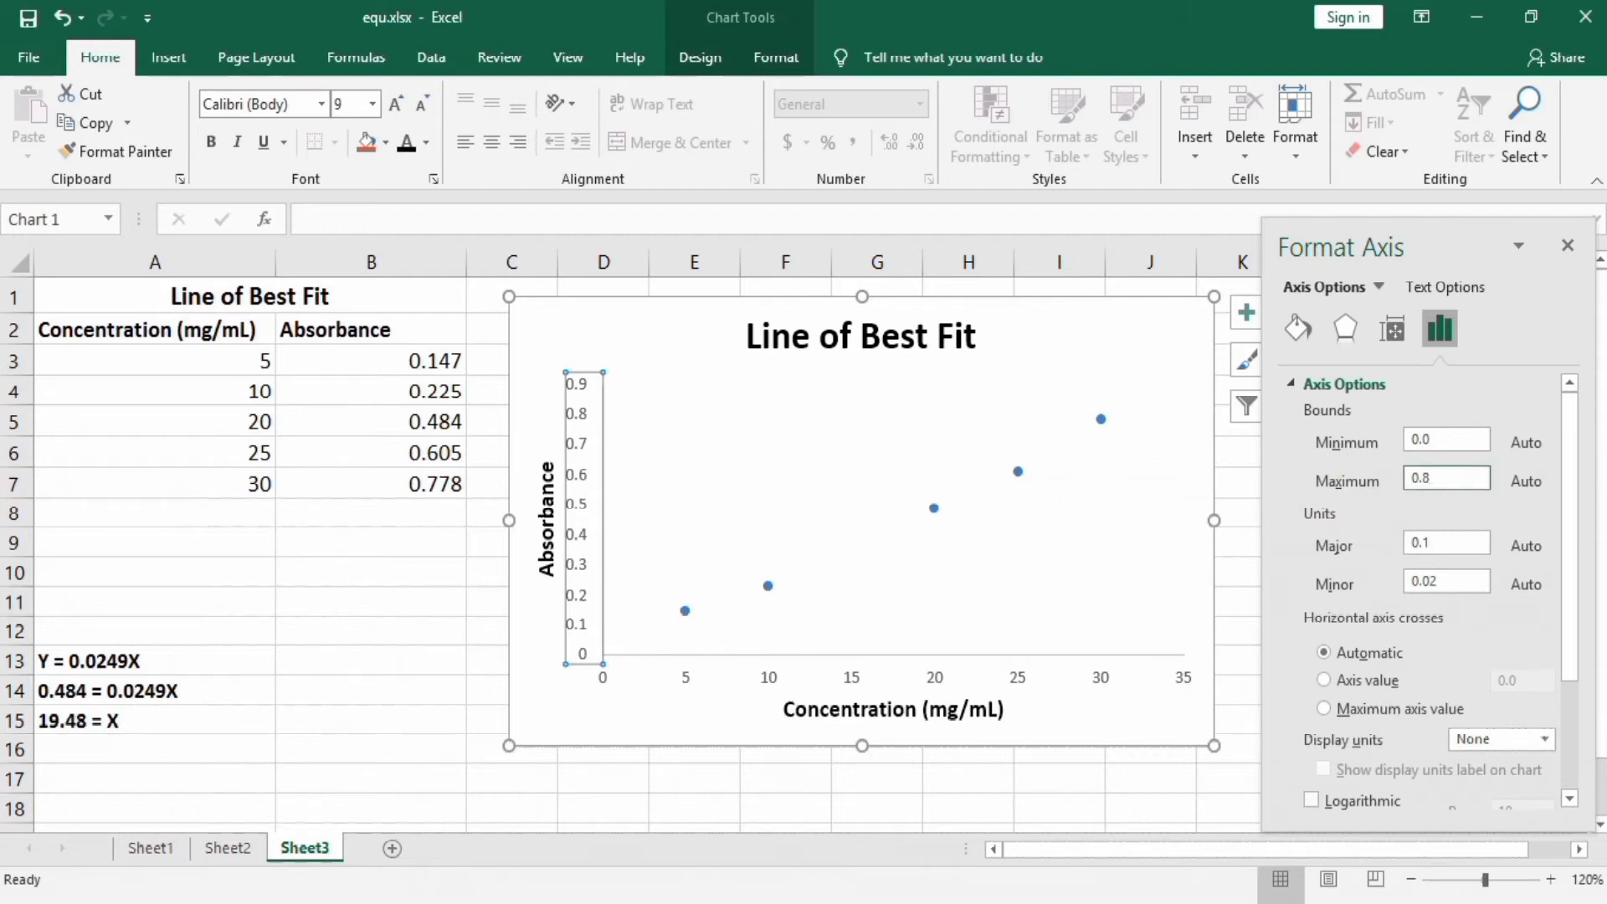
text(0.8)
click(1435, 542)
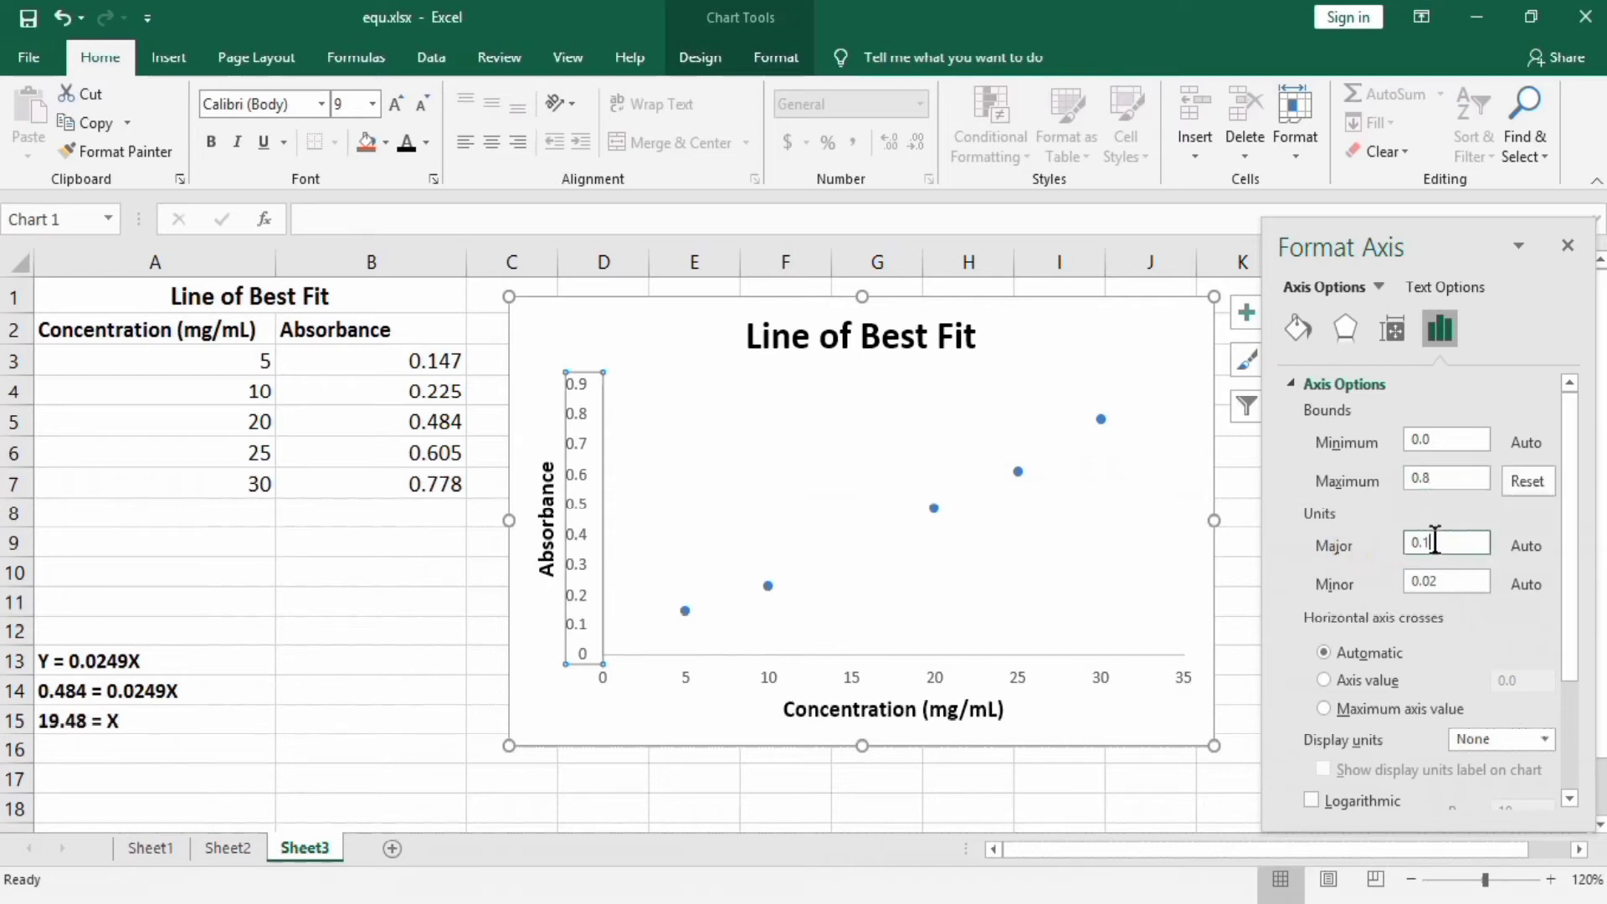
key(BackSpace)
text(2)
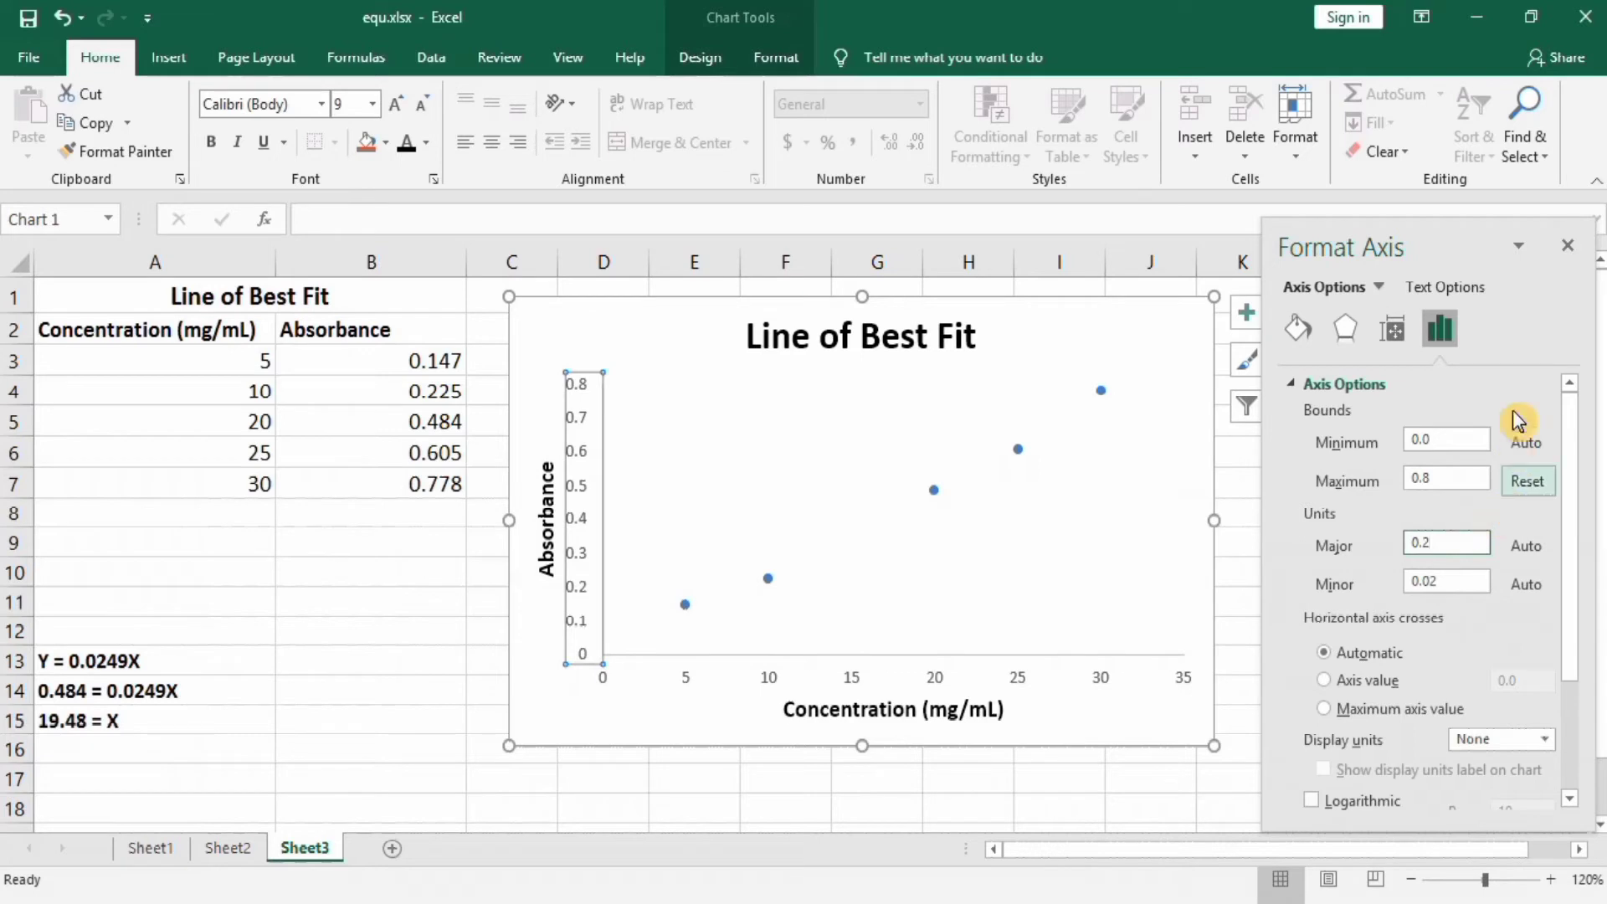
scroll(1574, 443, down, 1)
drag(1575, 442, 1578, 591)
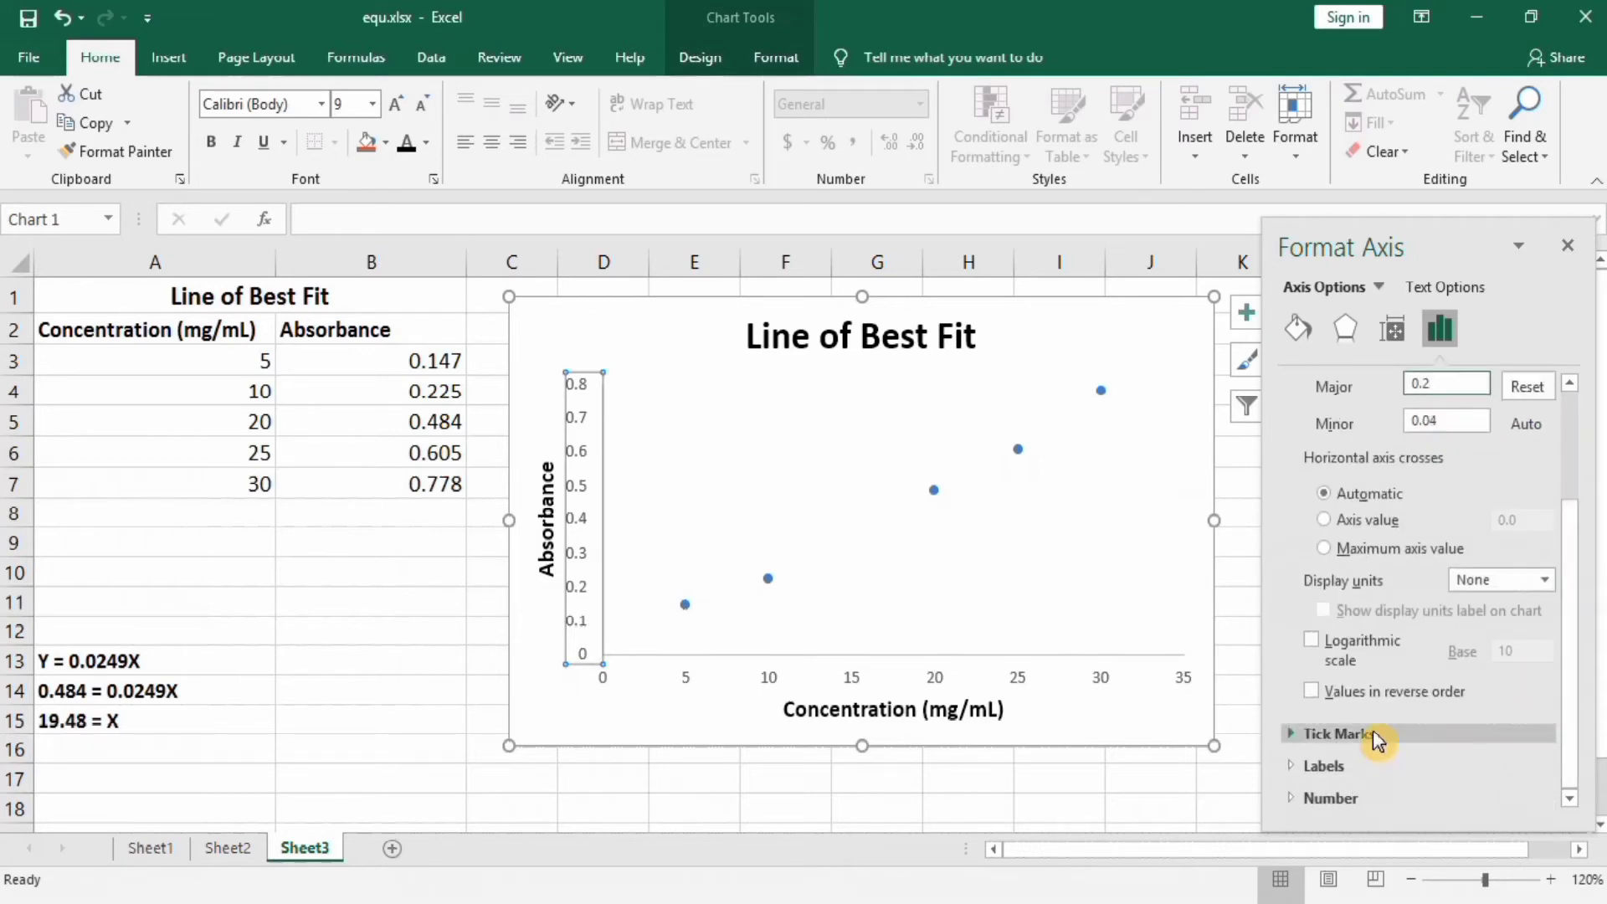
- Set the vertical axis major tick marks to Outside and change the minor tick mark type
click(1378, 738)
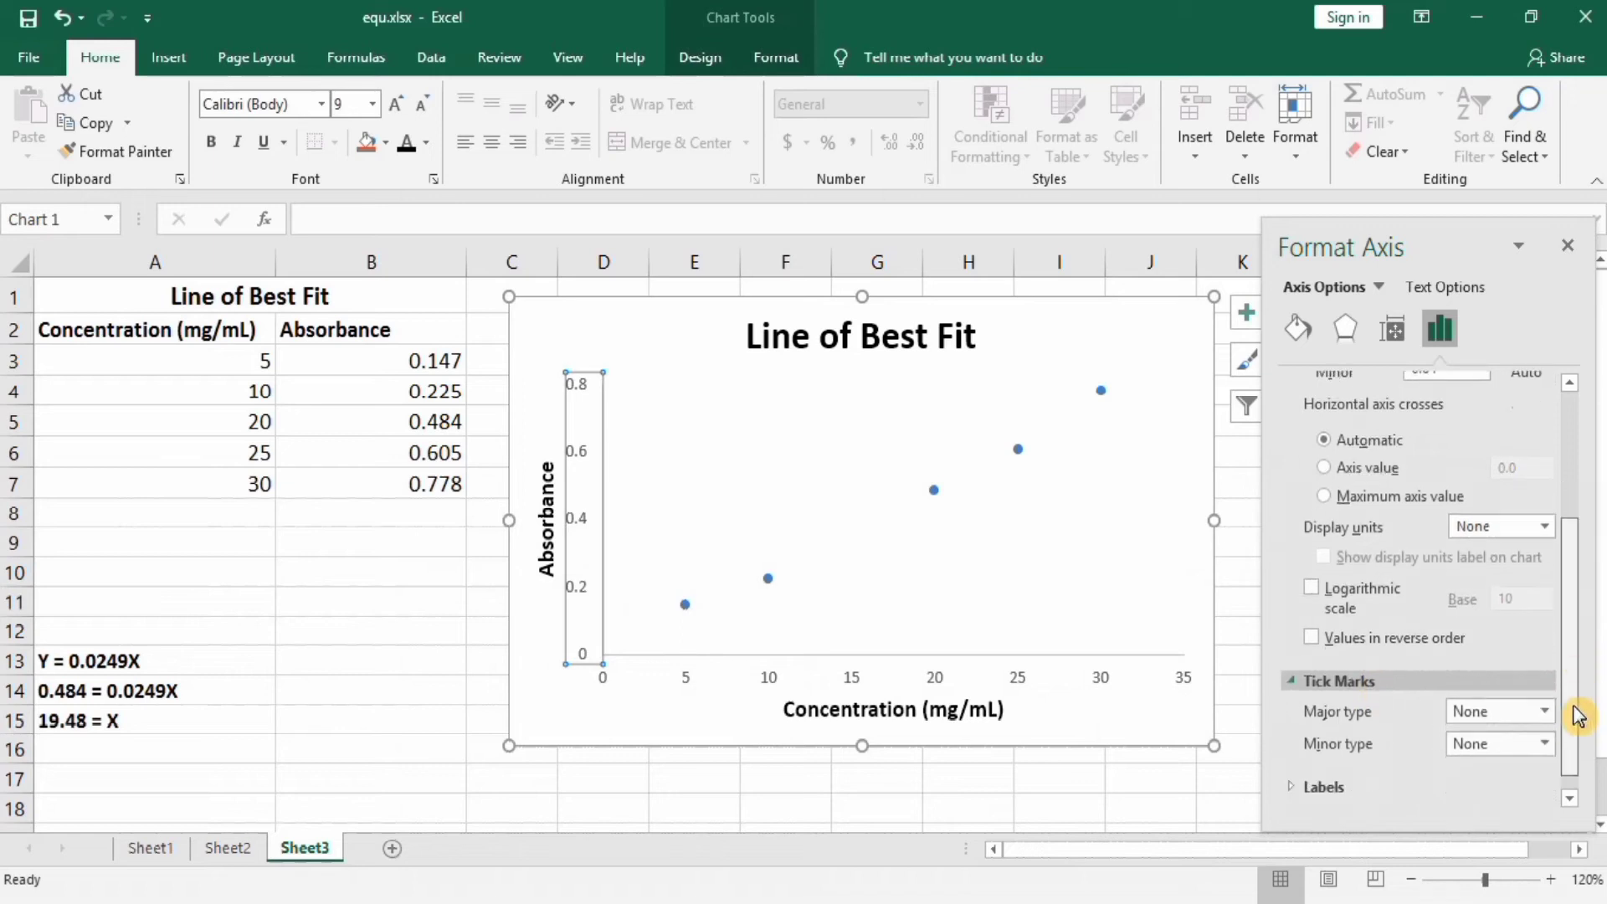
drag(1578, 666, 1578, 703)
click(1545, 689)
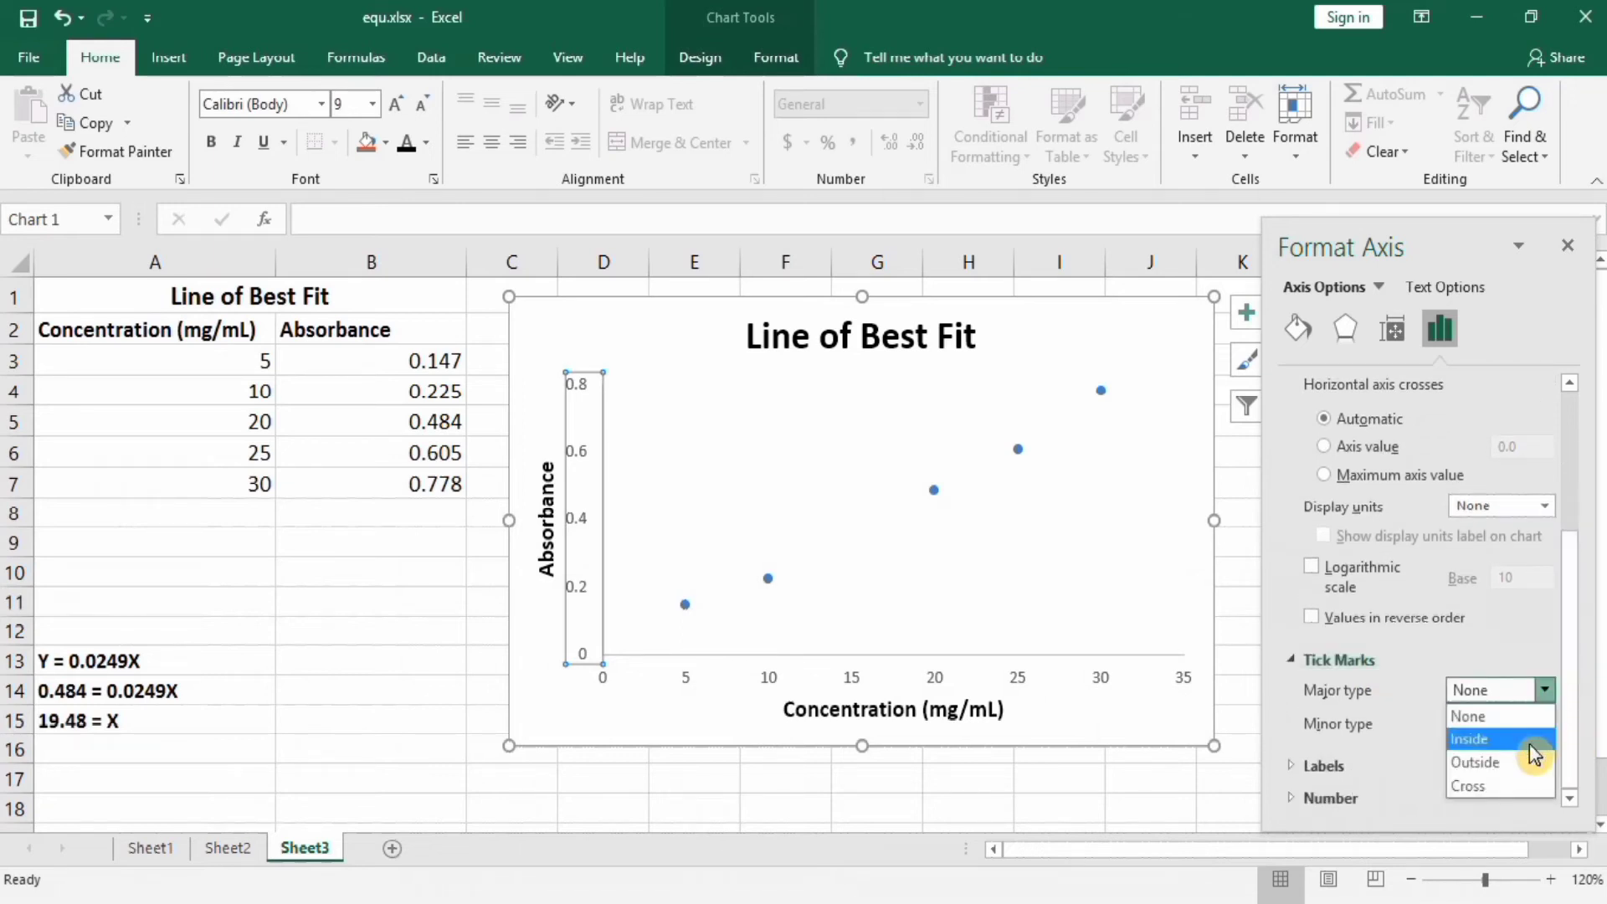
click(1476, 762)
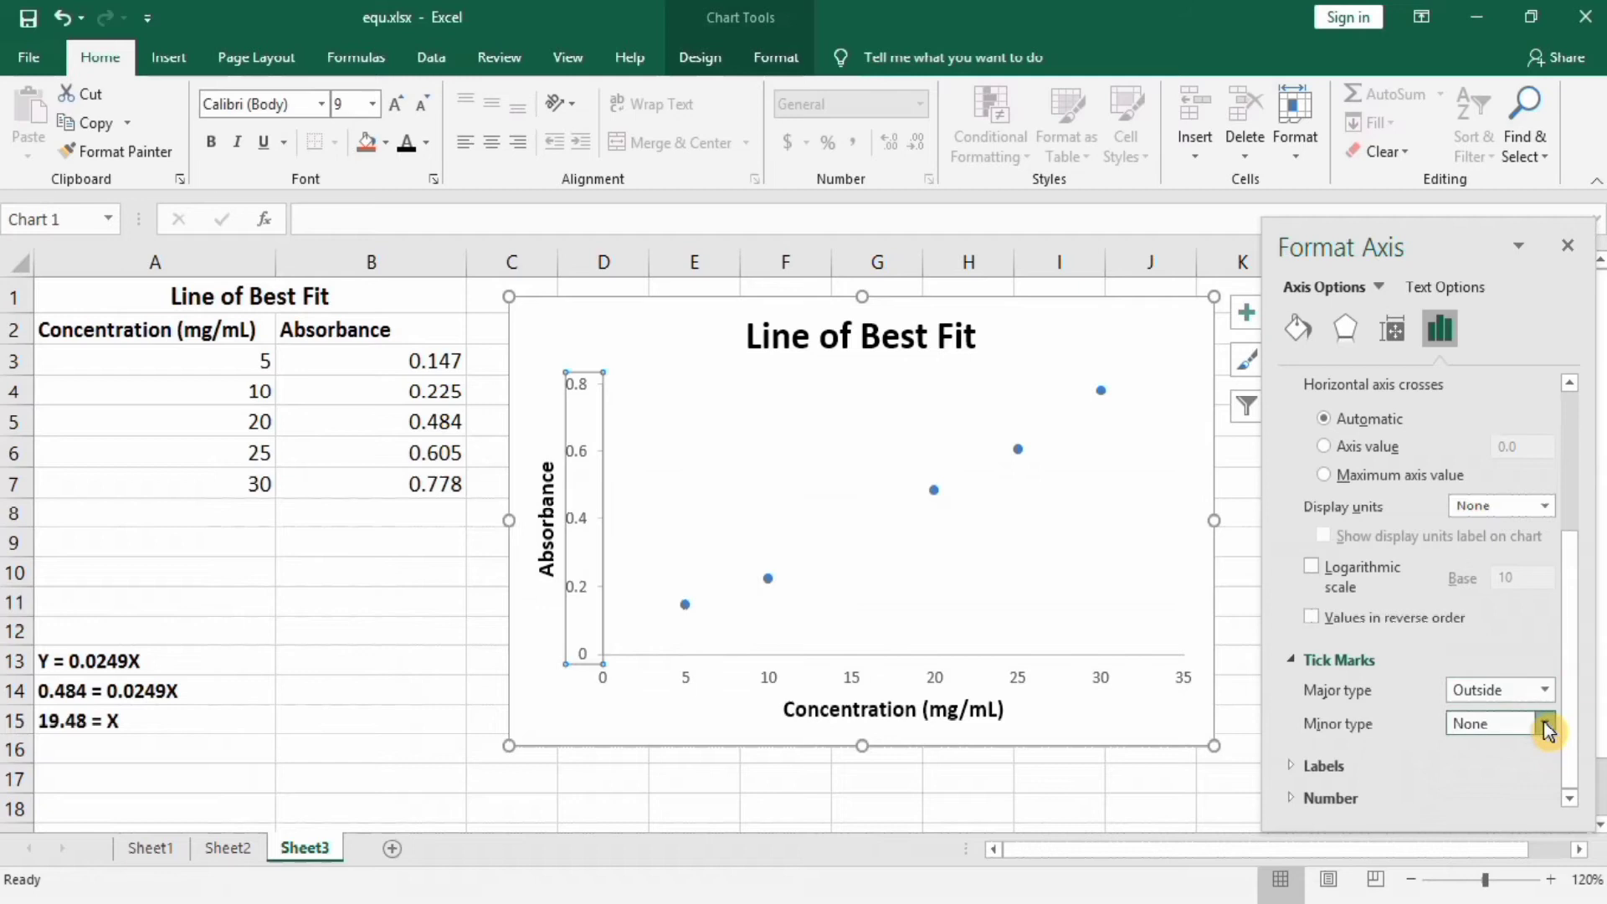
click(1545, 725)
click(1532, 795)
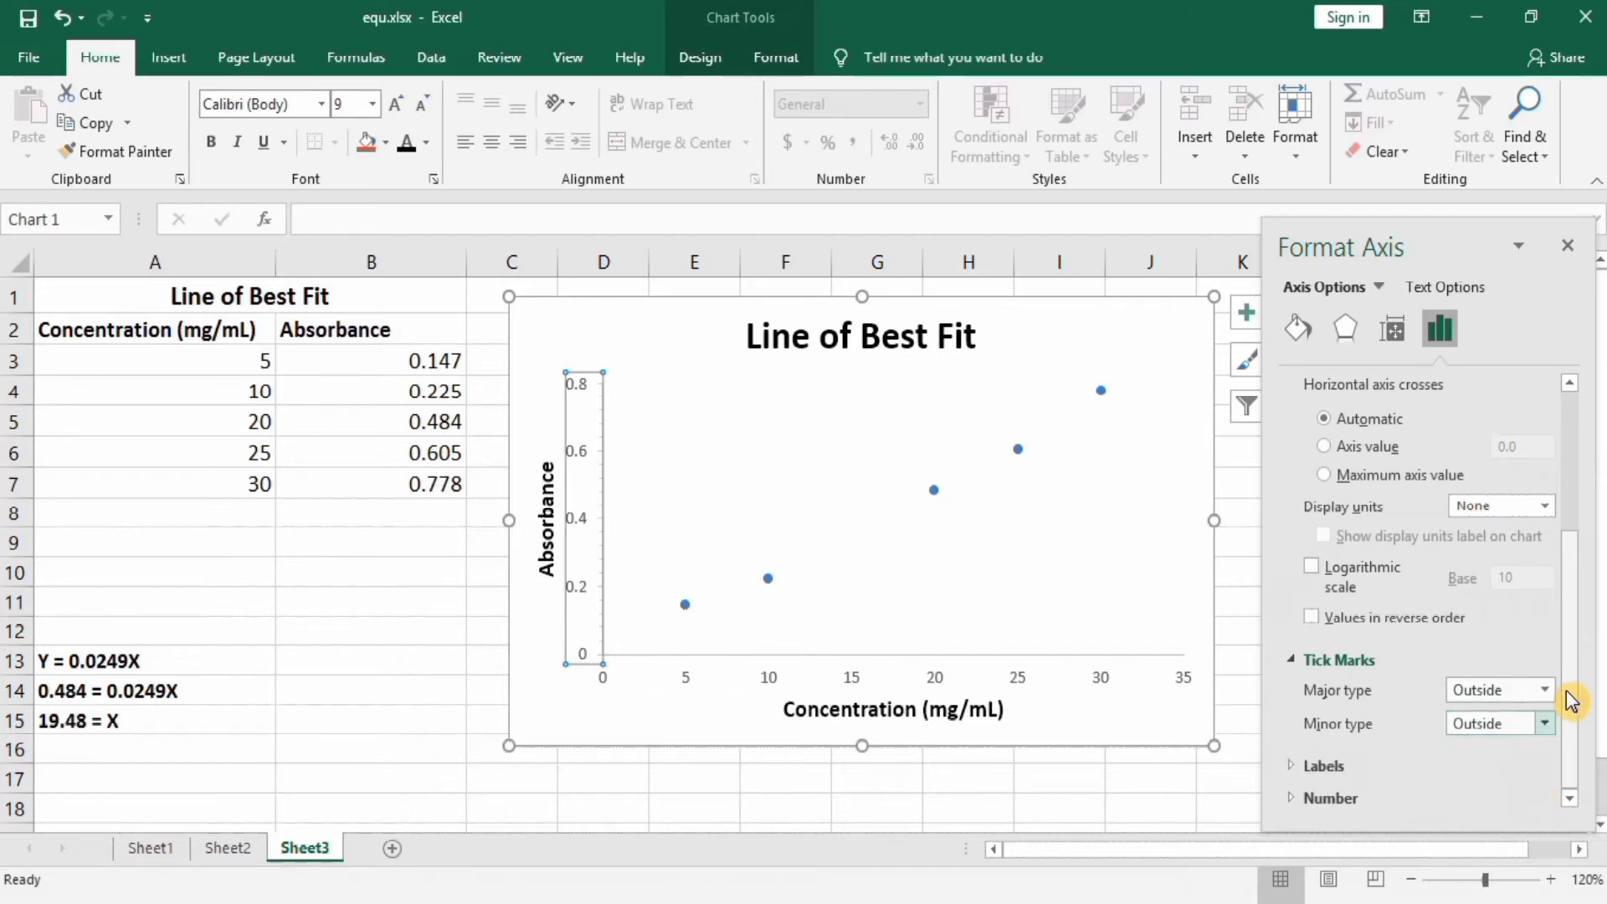
- Format the vertical axis labels as Number with 1 decimal place
click(1406, 799)
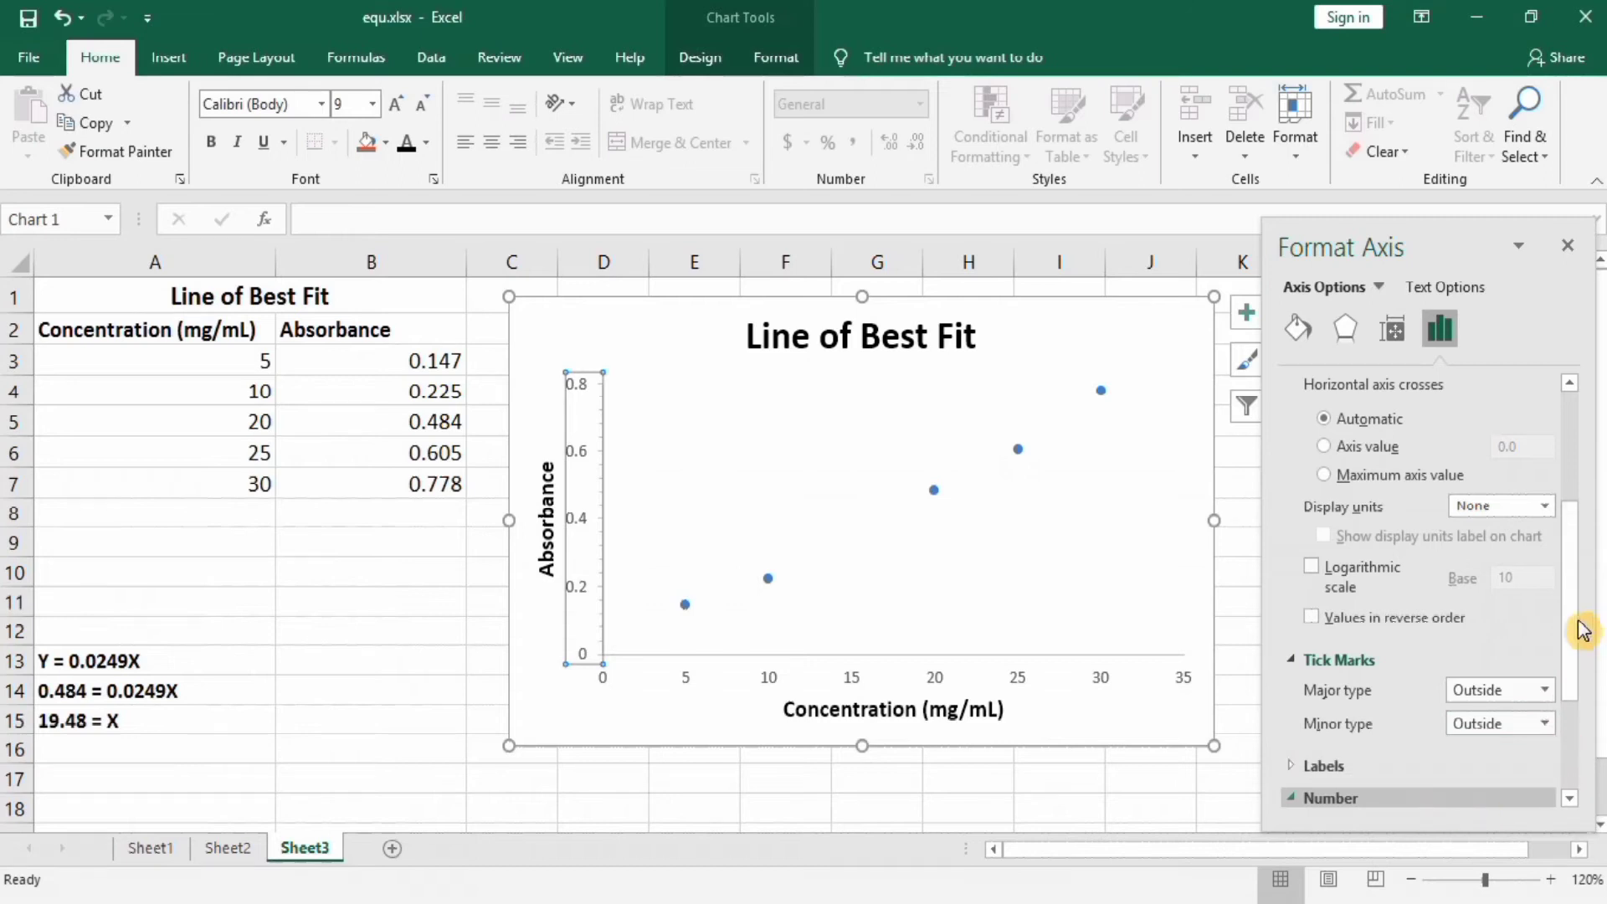
drag(1571, 624, 1570, 719)
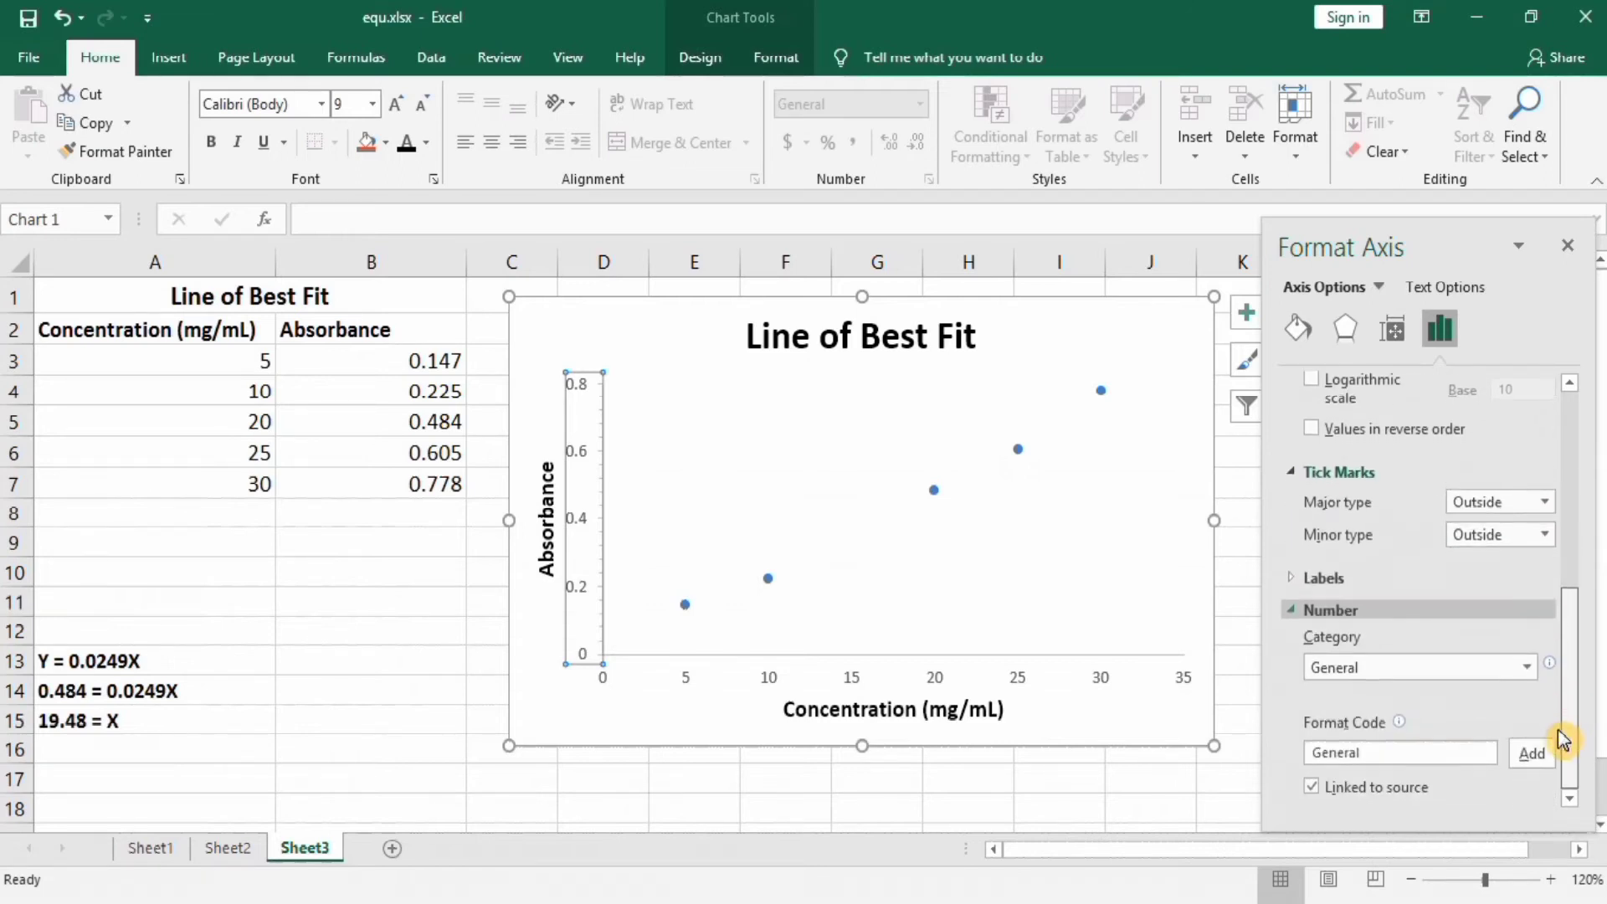
click(1530, 668)
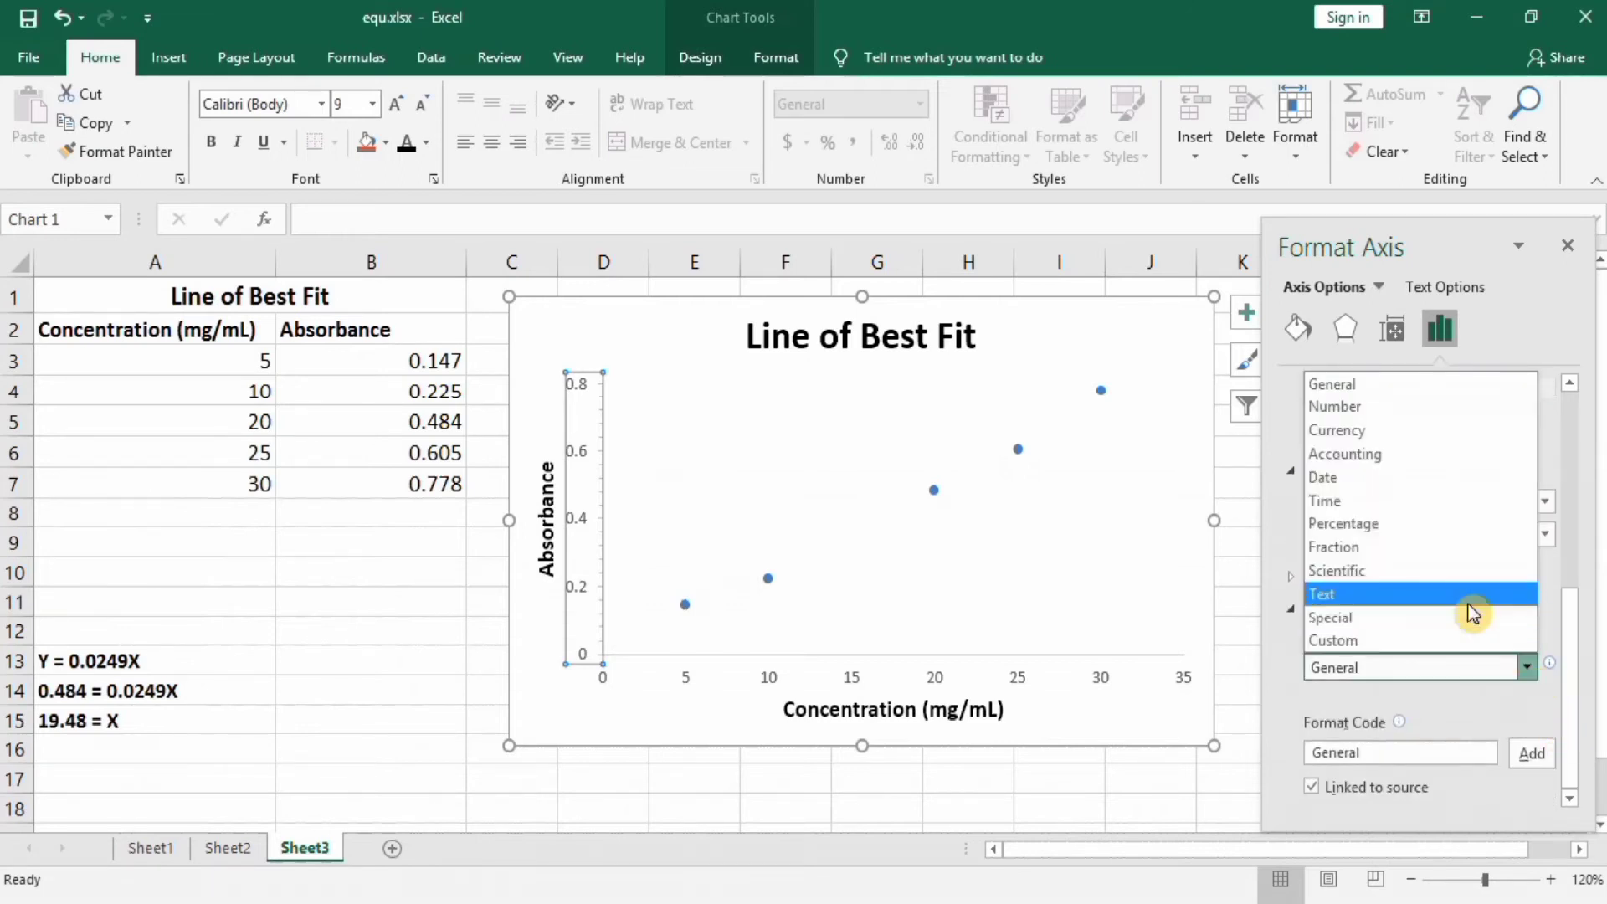
click(1433, 412)
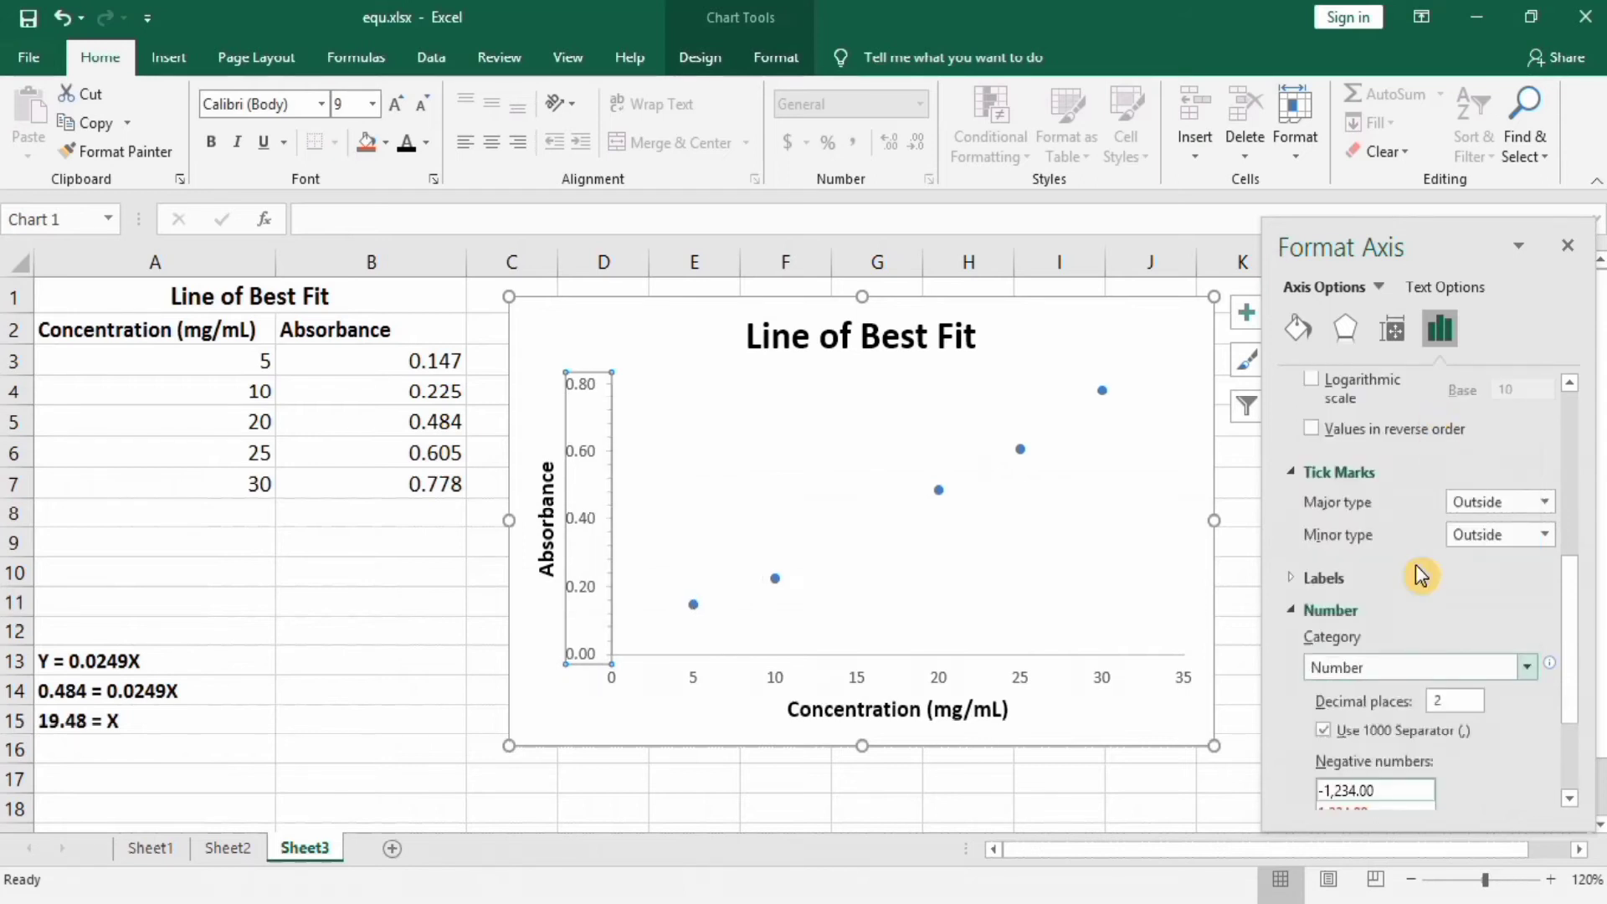
click(1453, 698)
text(1)
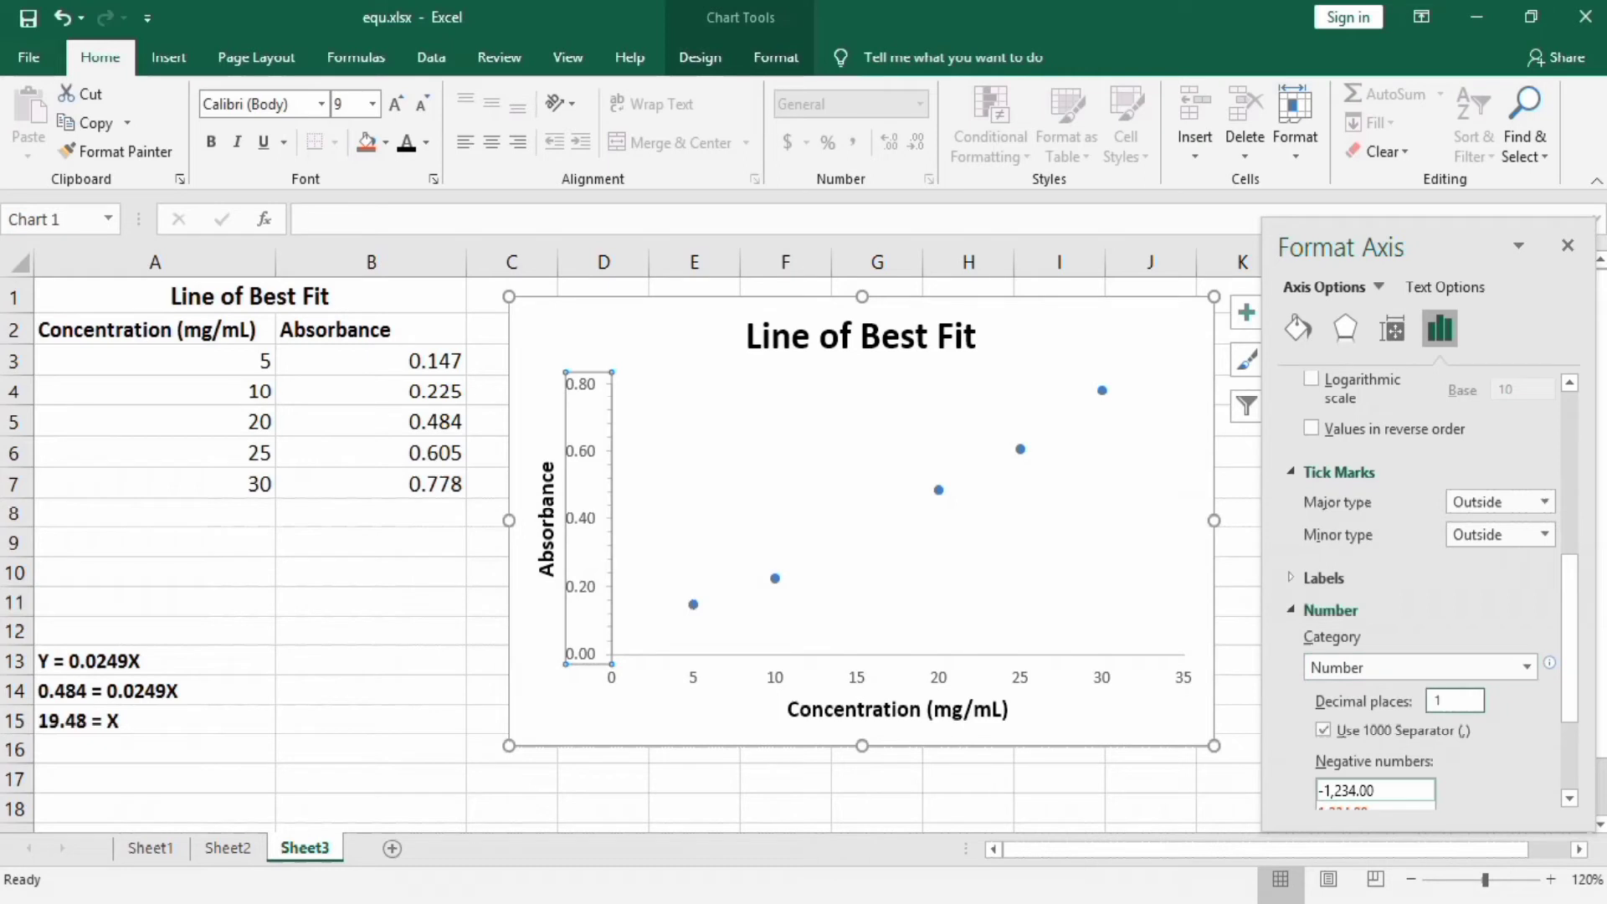
- Make the vertical axis line black and 1.5 pt wide
click(1297, 329)
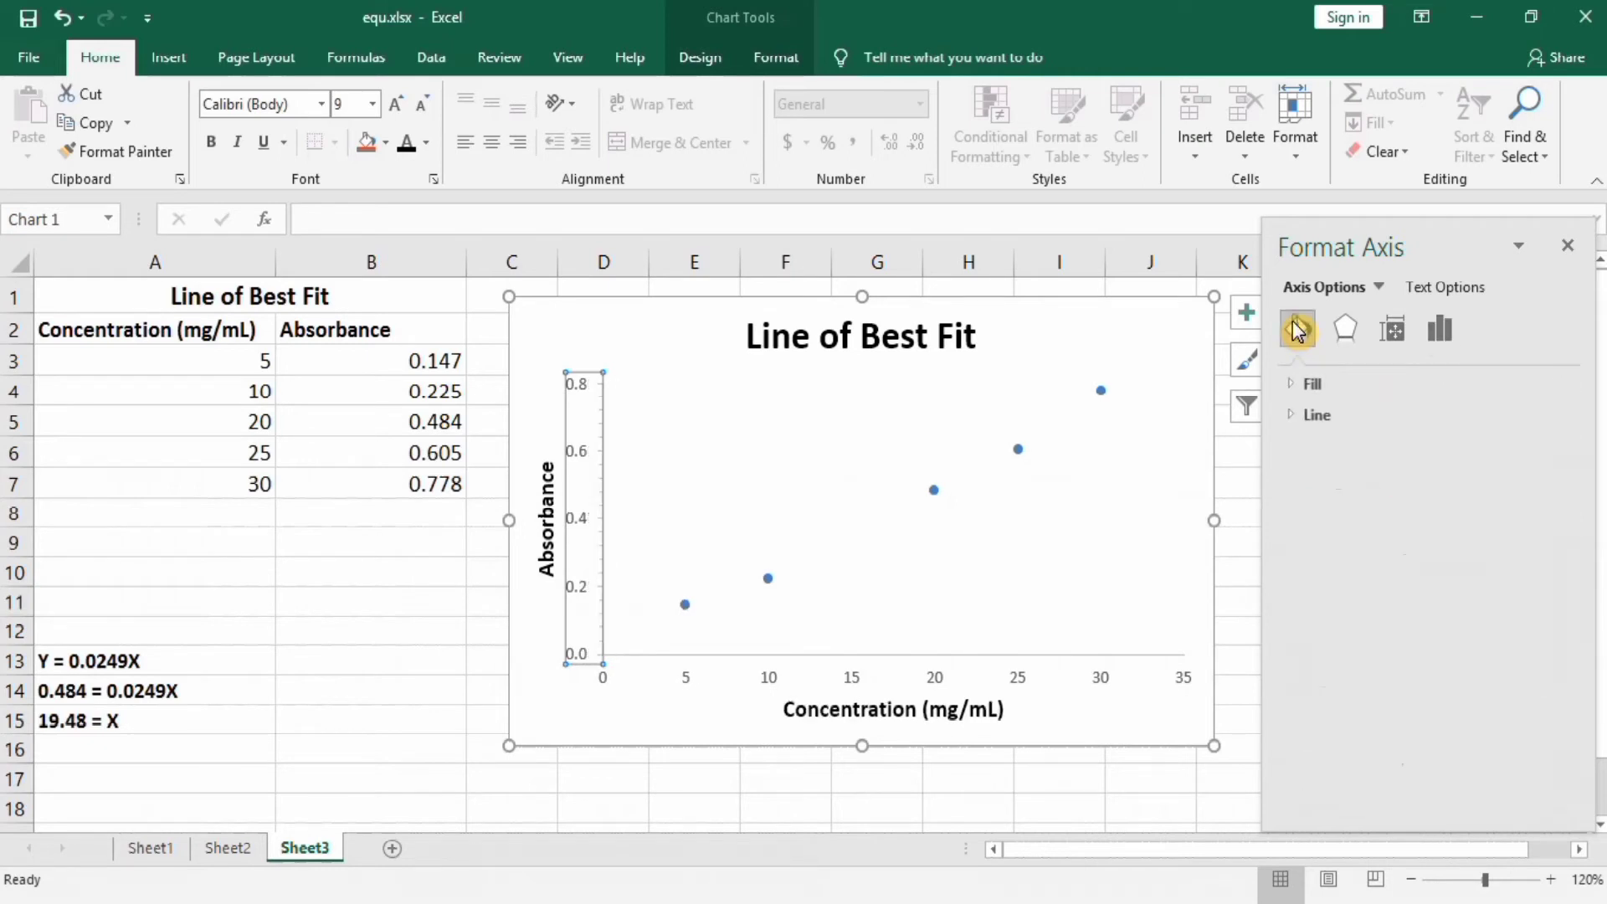
click(1319, 416)
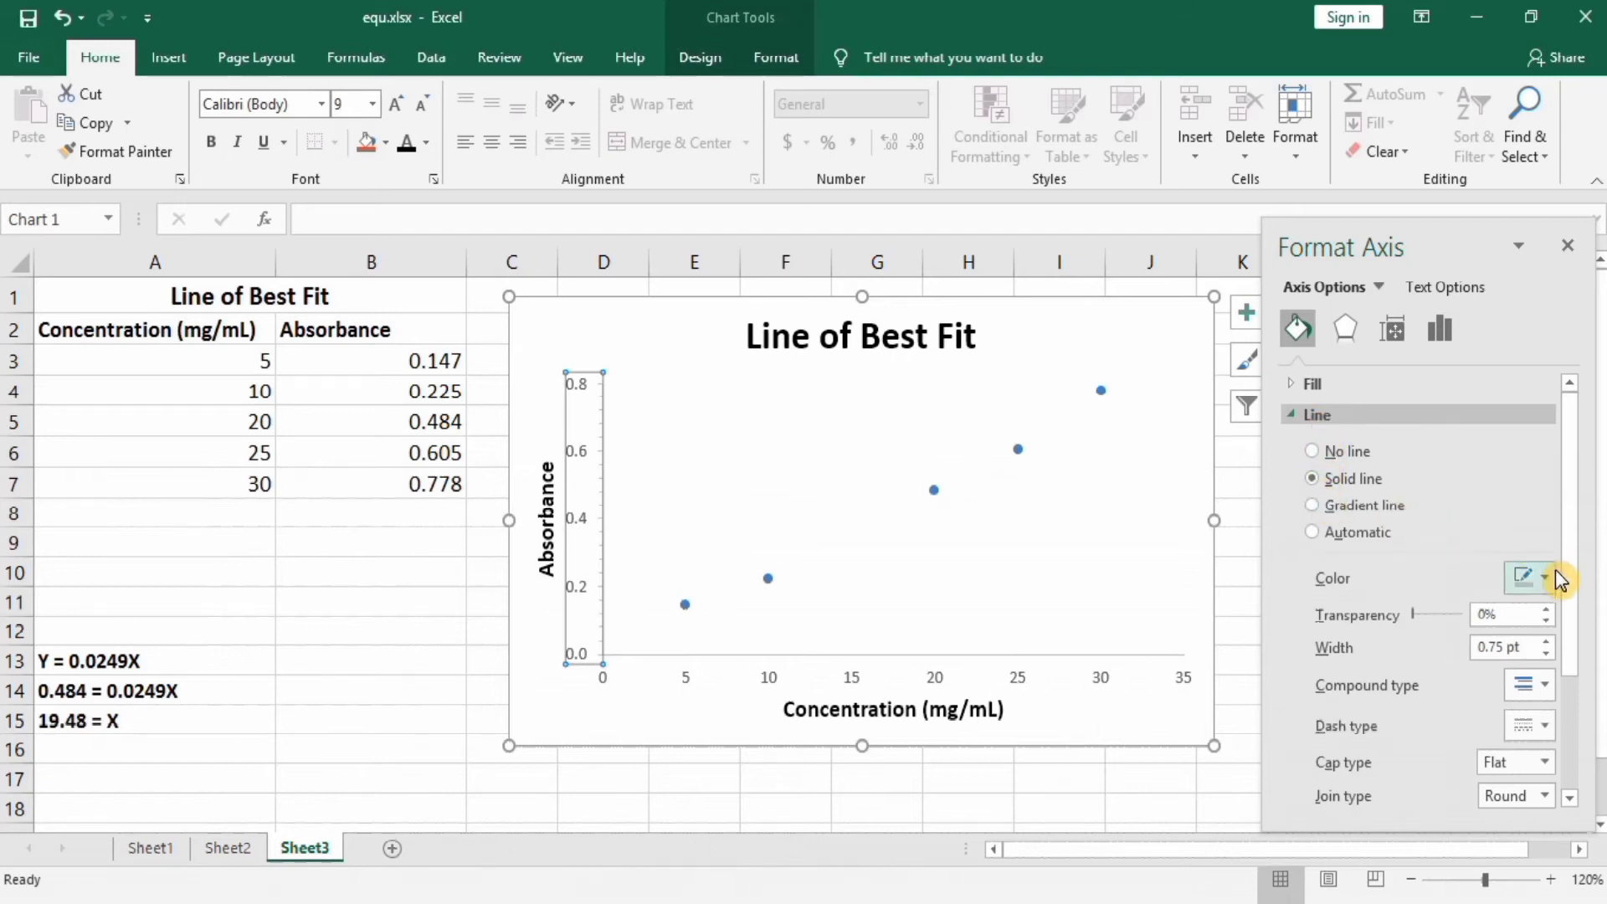
click(1547, 580)
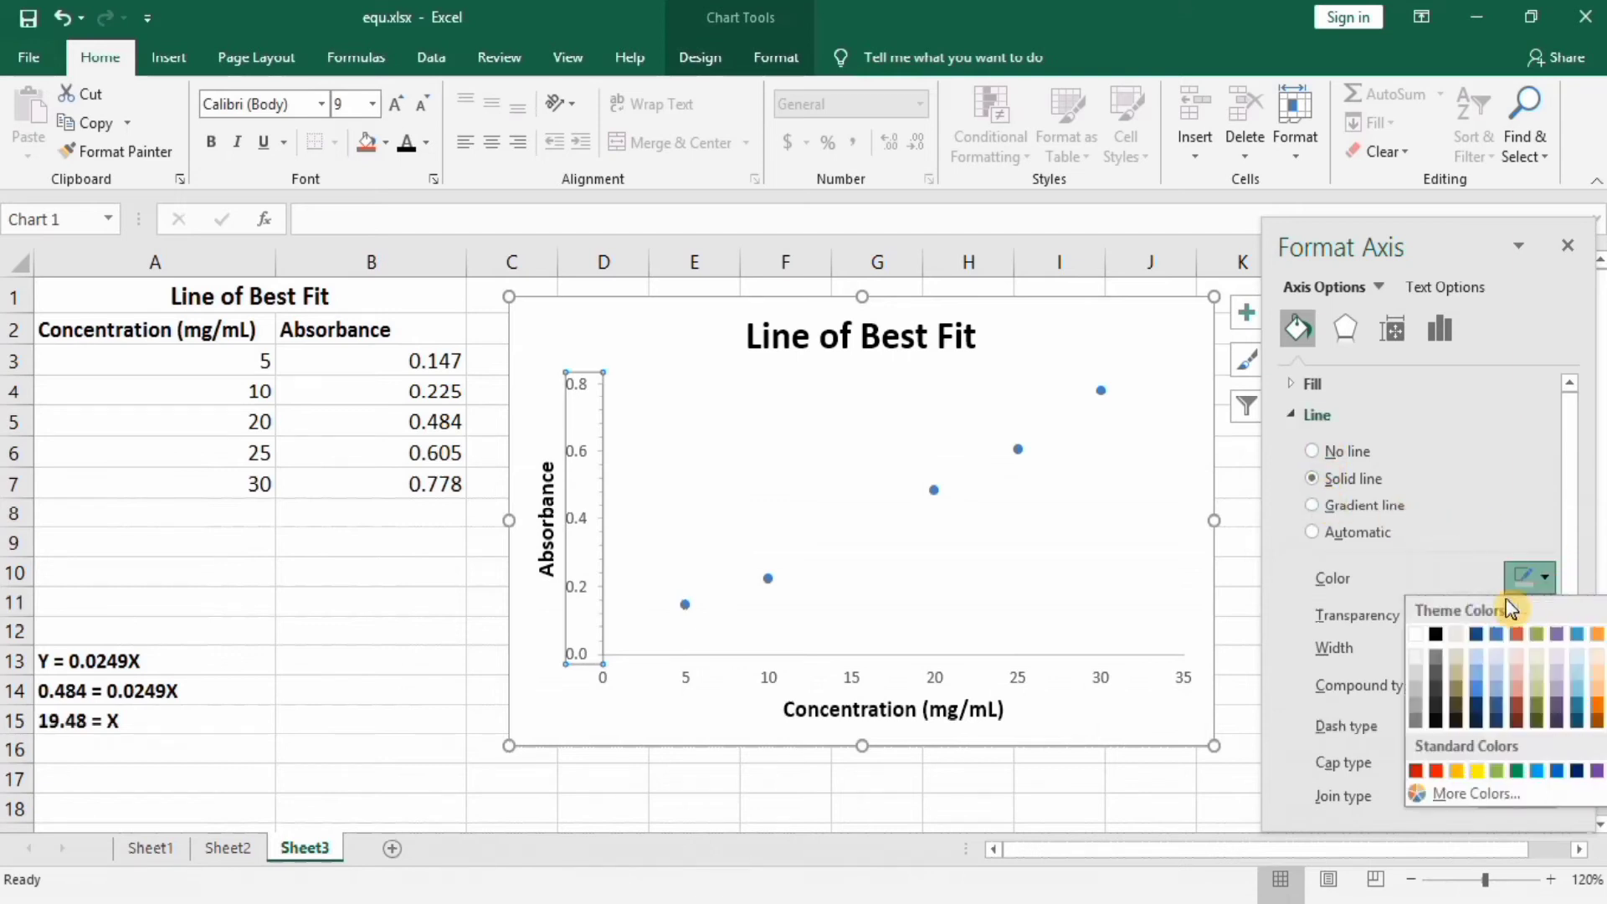
click(1443, 637)
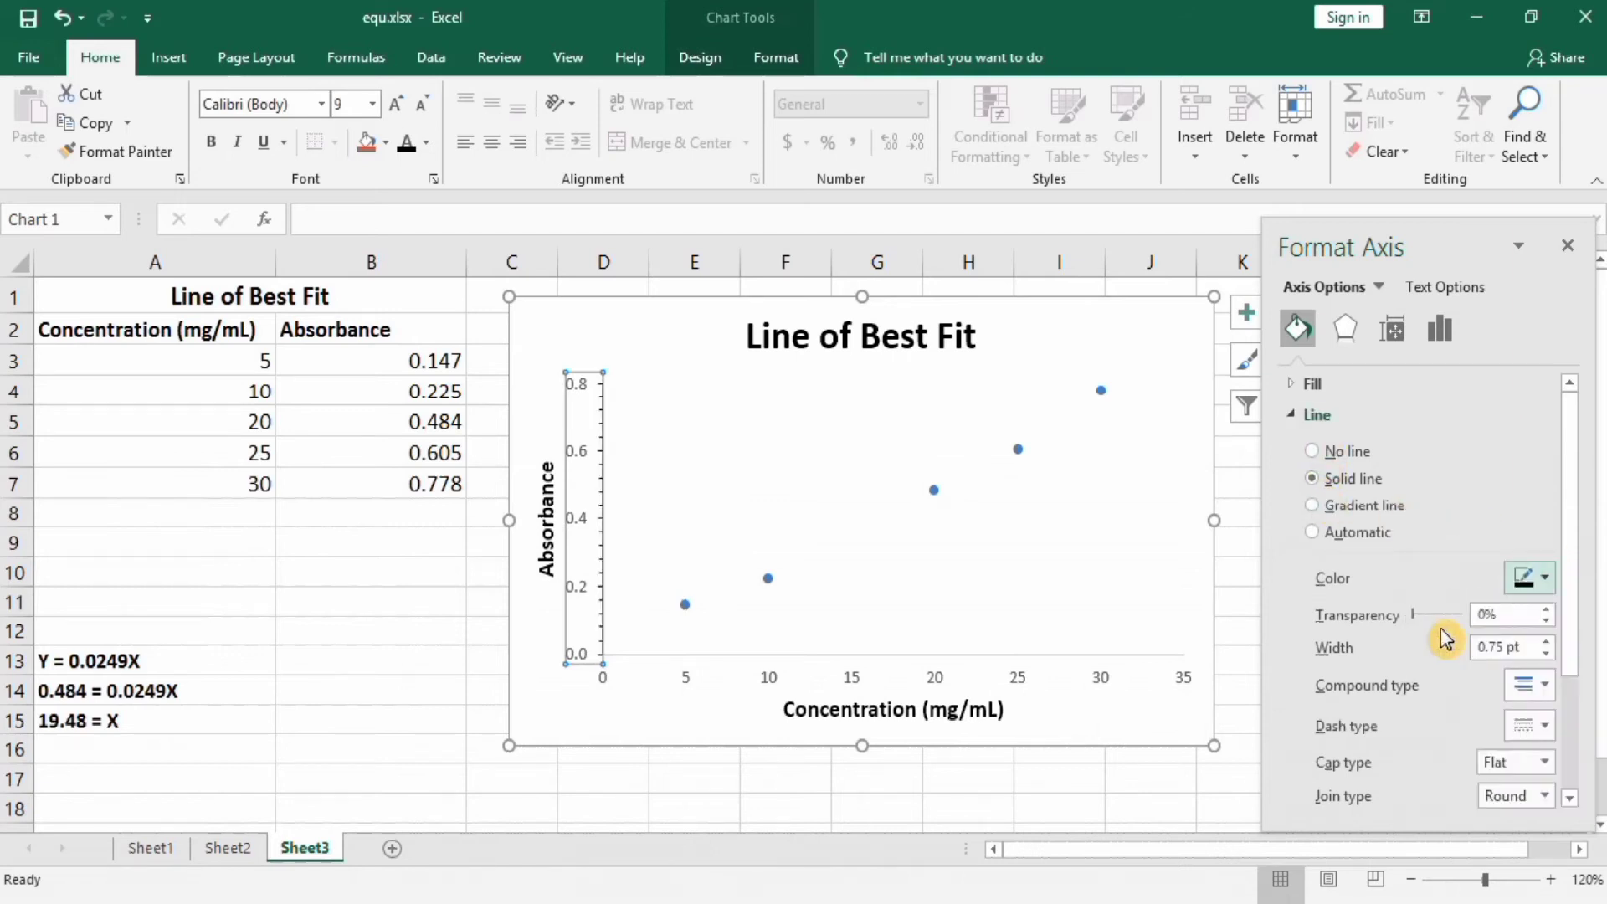
click(1550, 640)
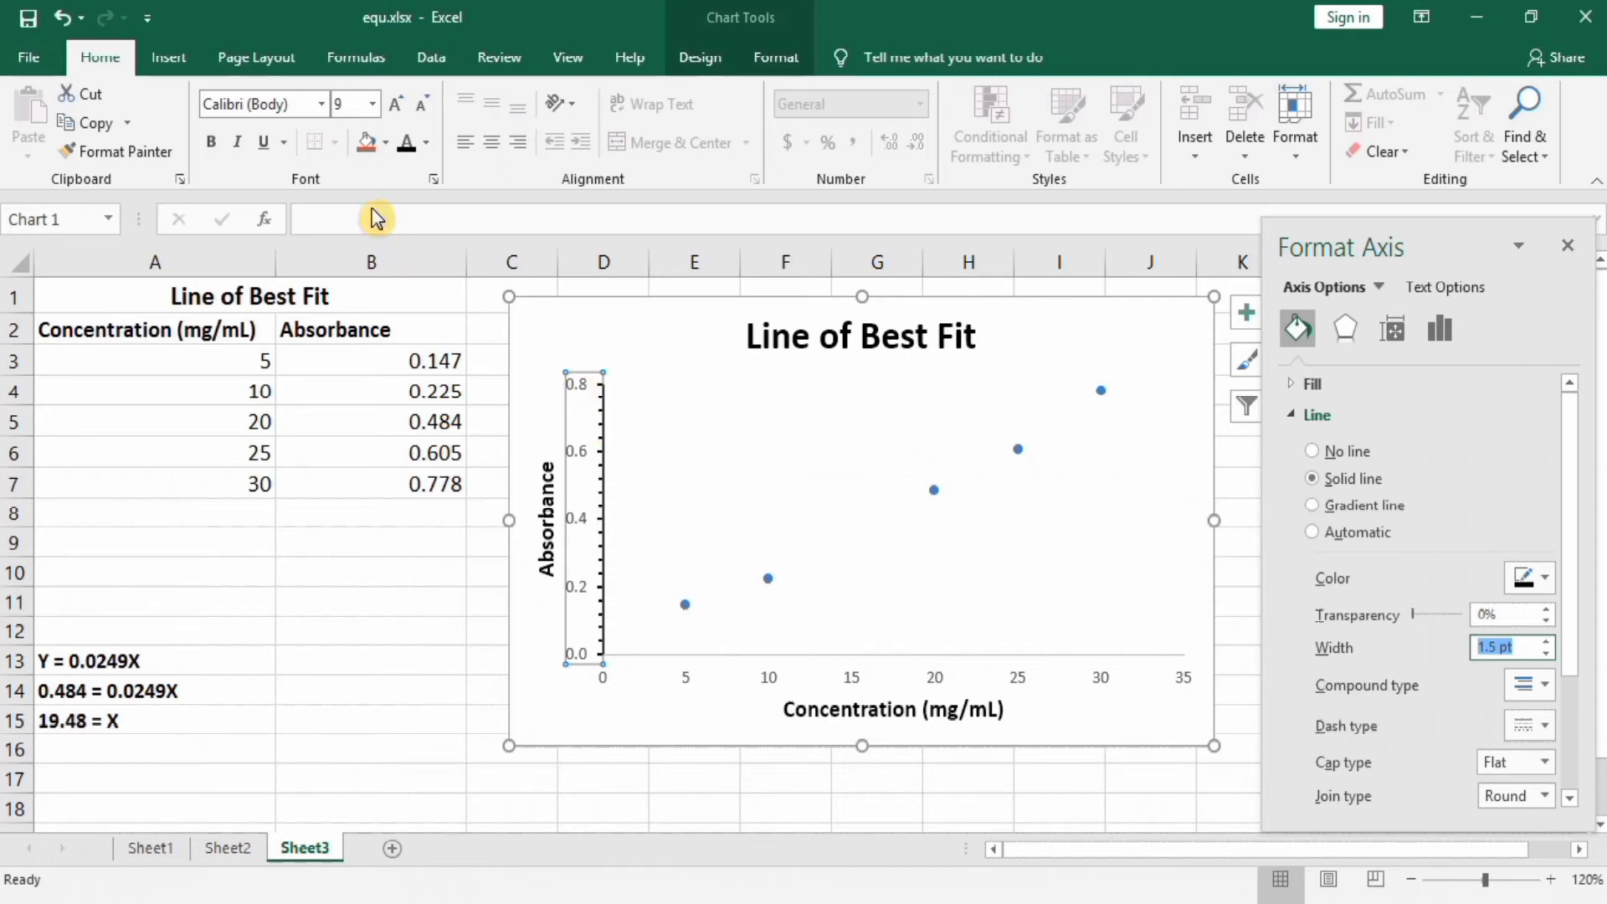
- Make the vertical axis labels bold and size 11, then deselect the chart
click(213, 144)
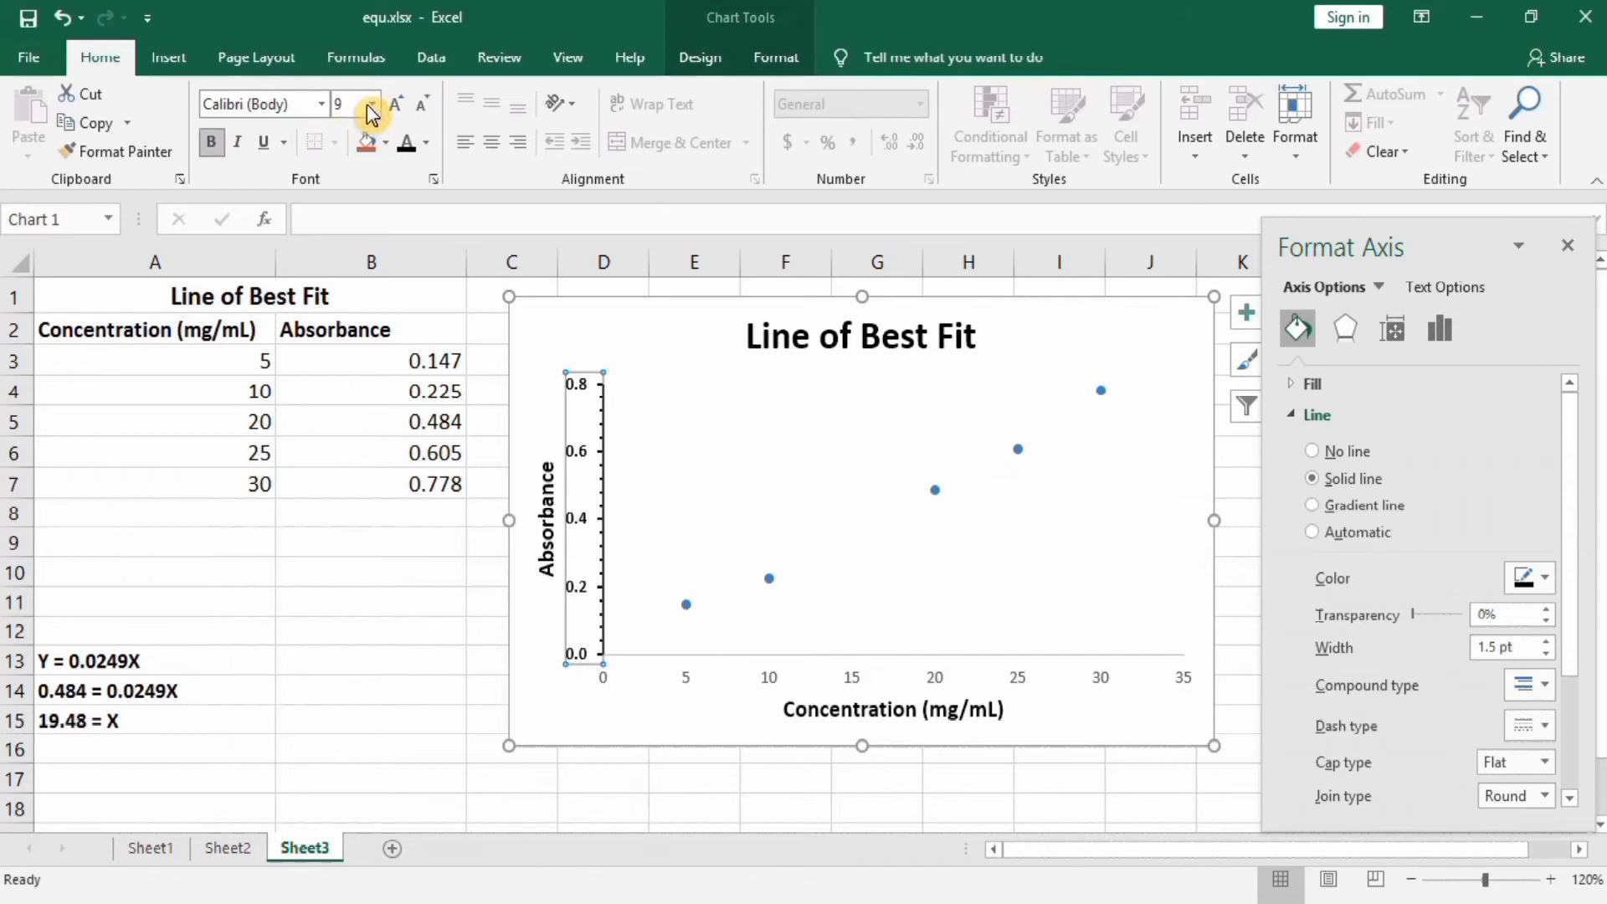
click(372, 105)
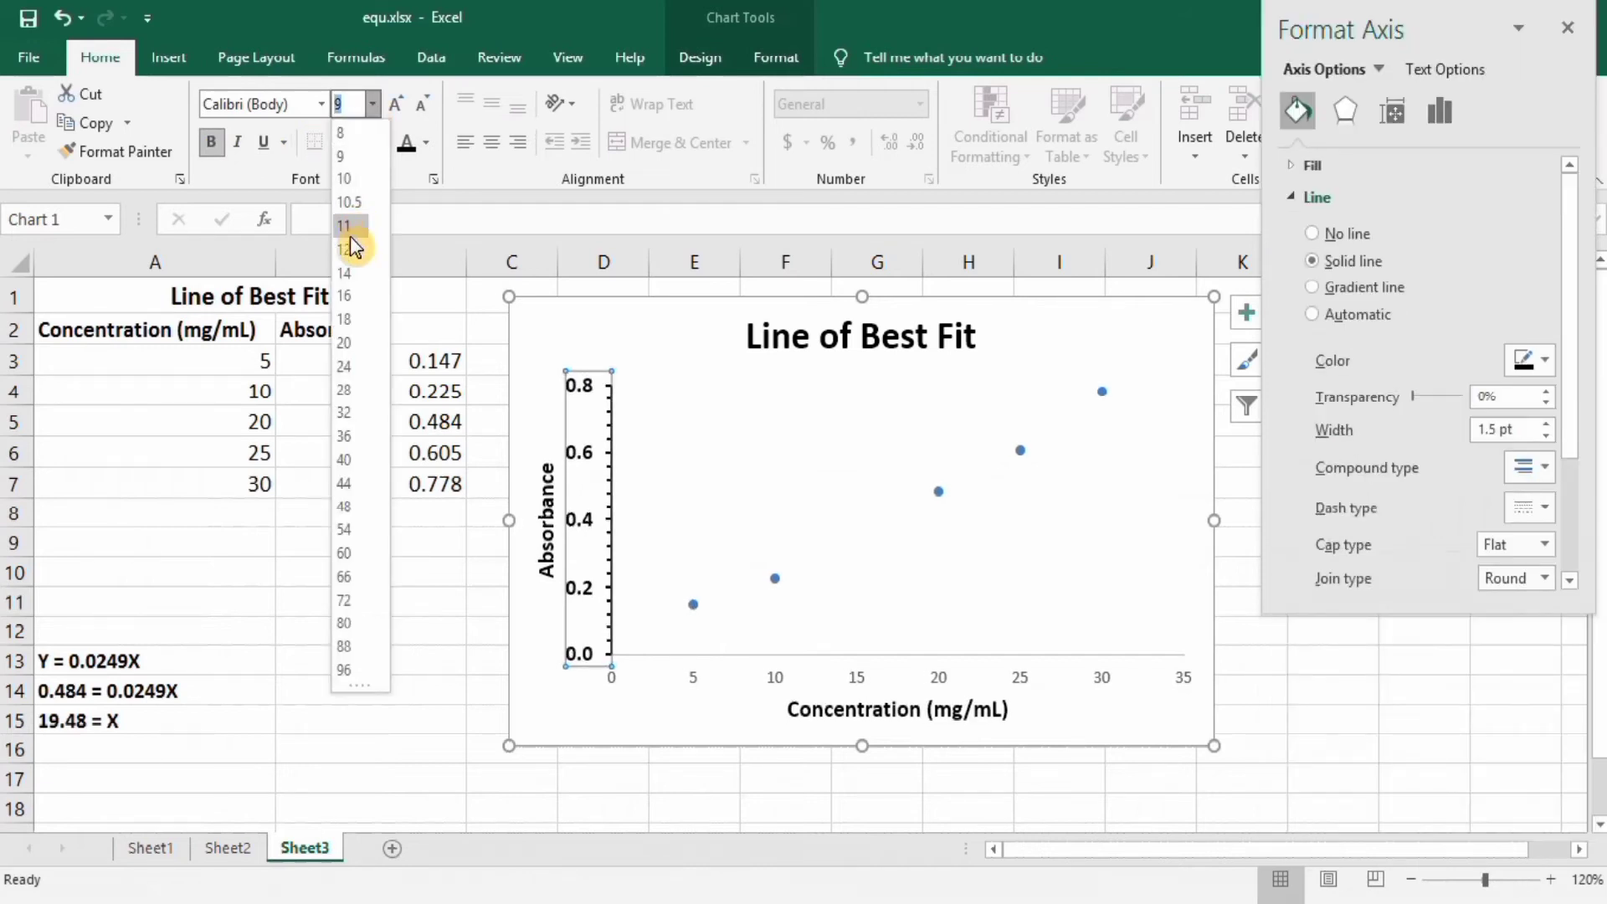
click(345, 249)
click(423, 631)
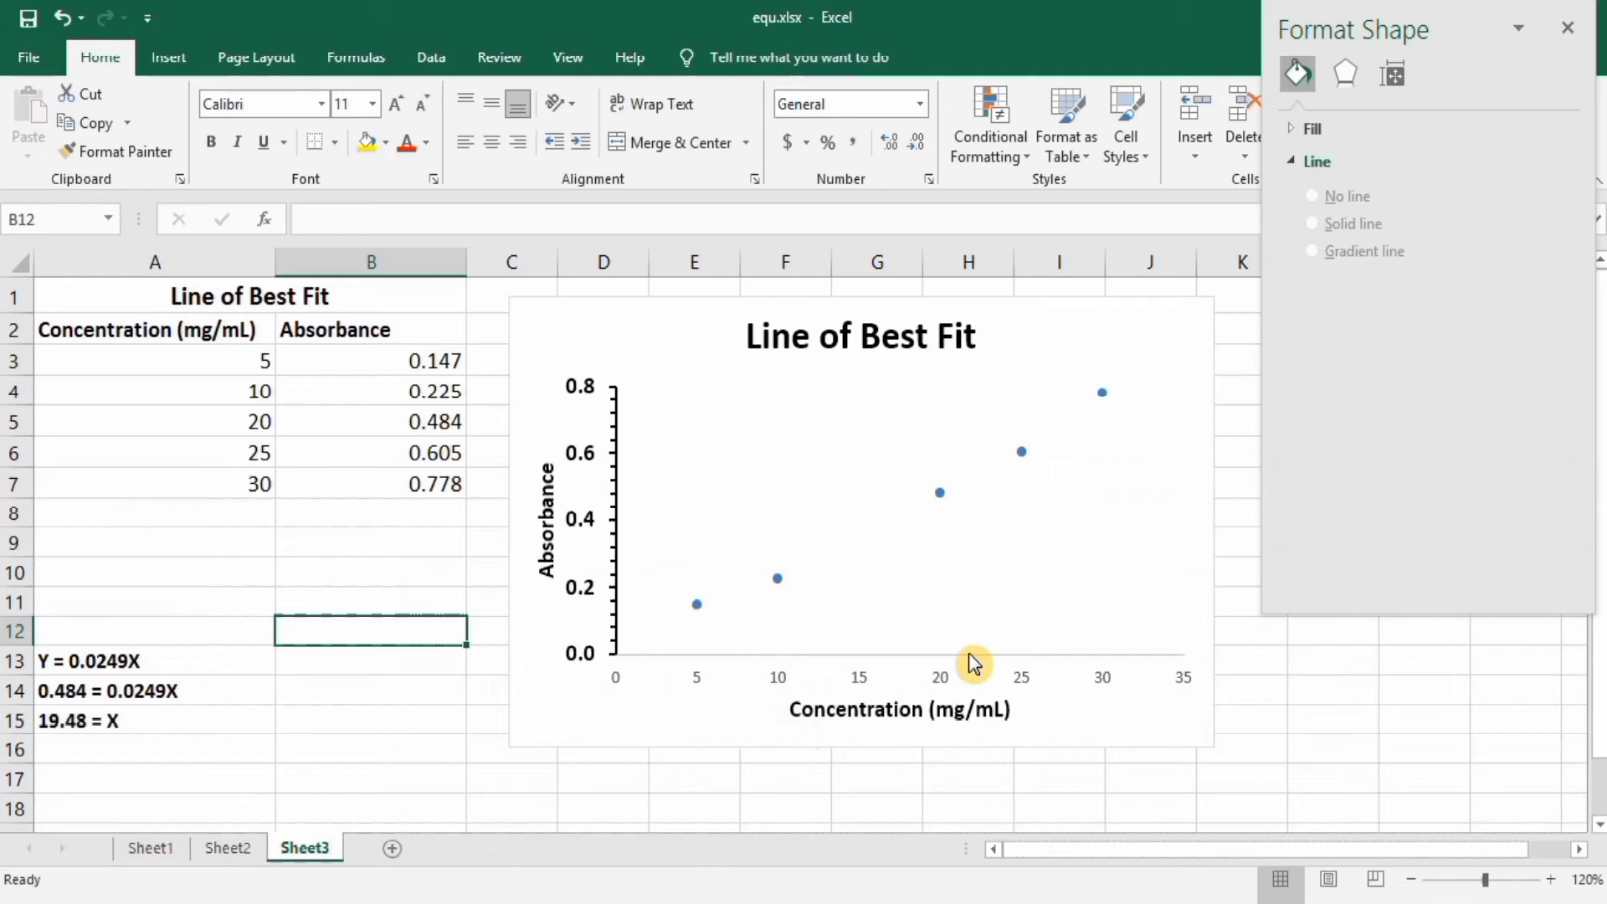
- Set the data series markers to Built-in diamonds of size 9
click(1023, 456)
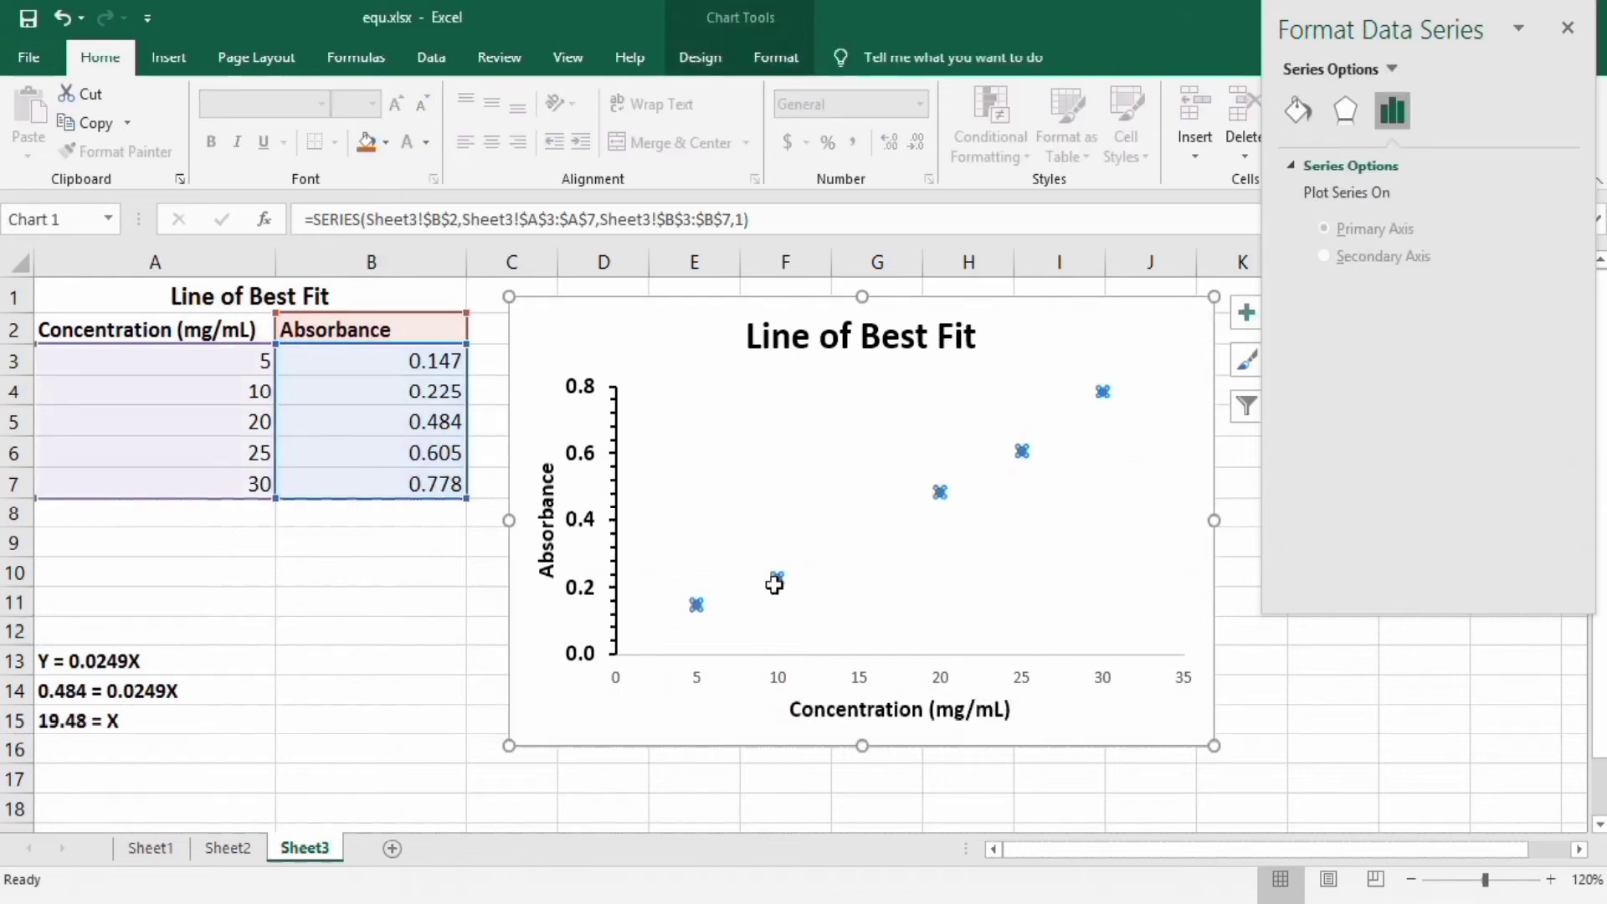
right_click(1102, 389)
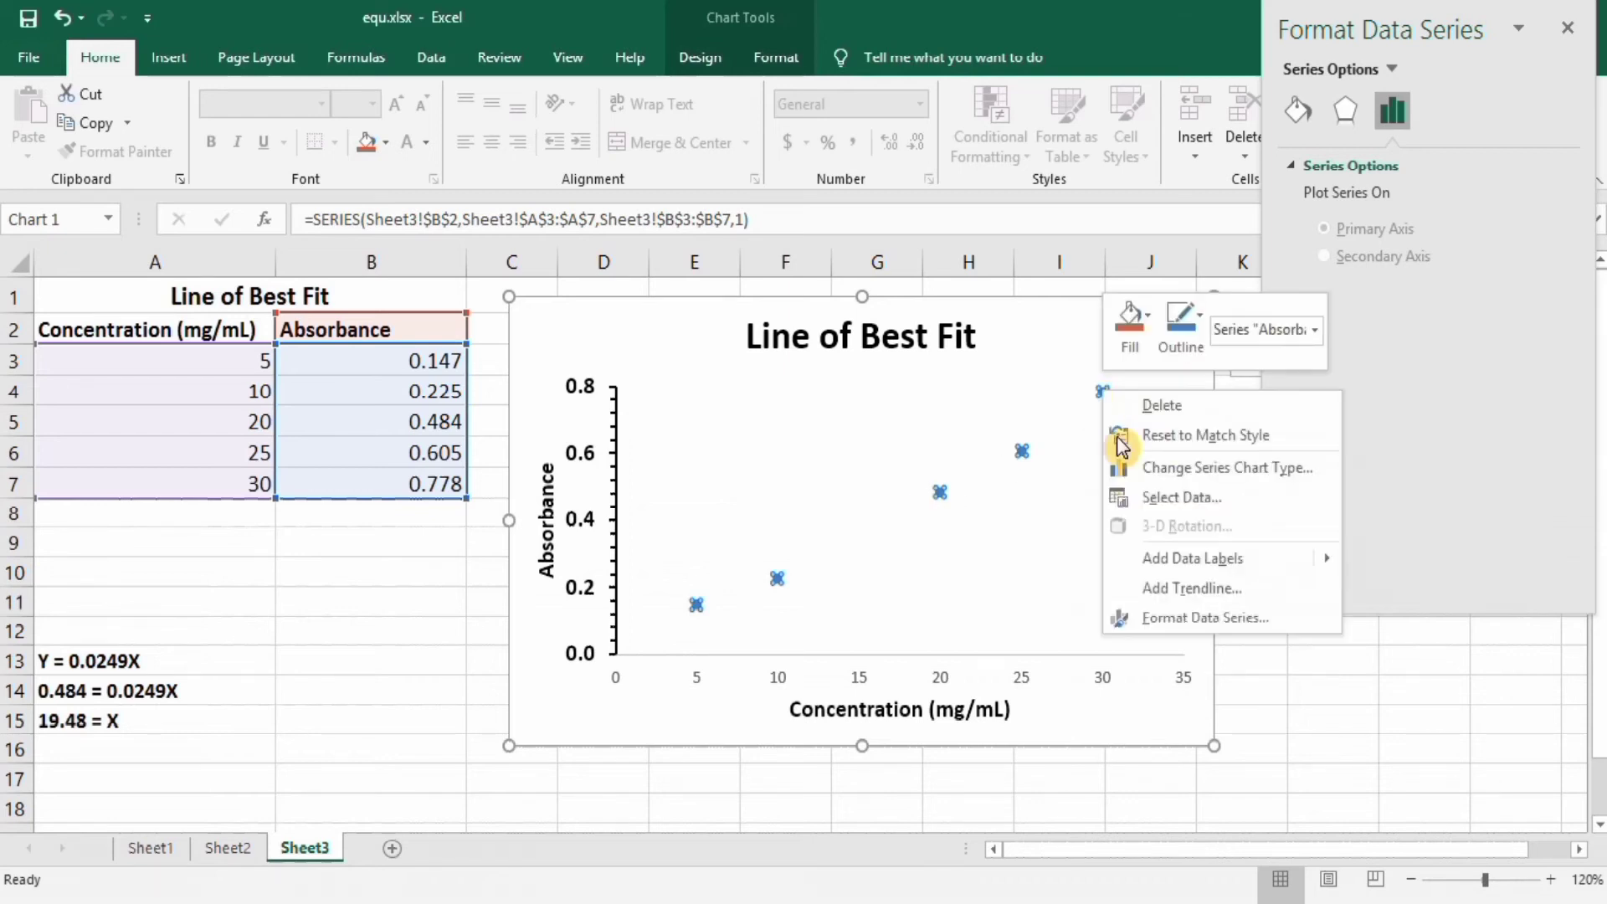
click(1180, 620)
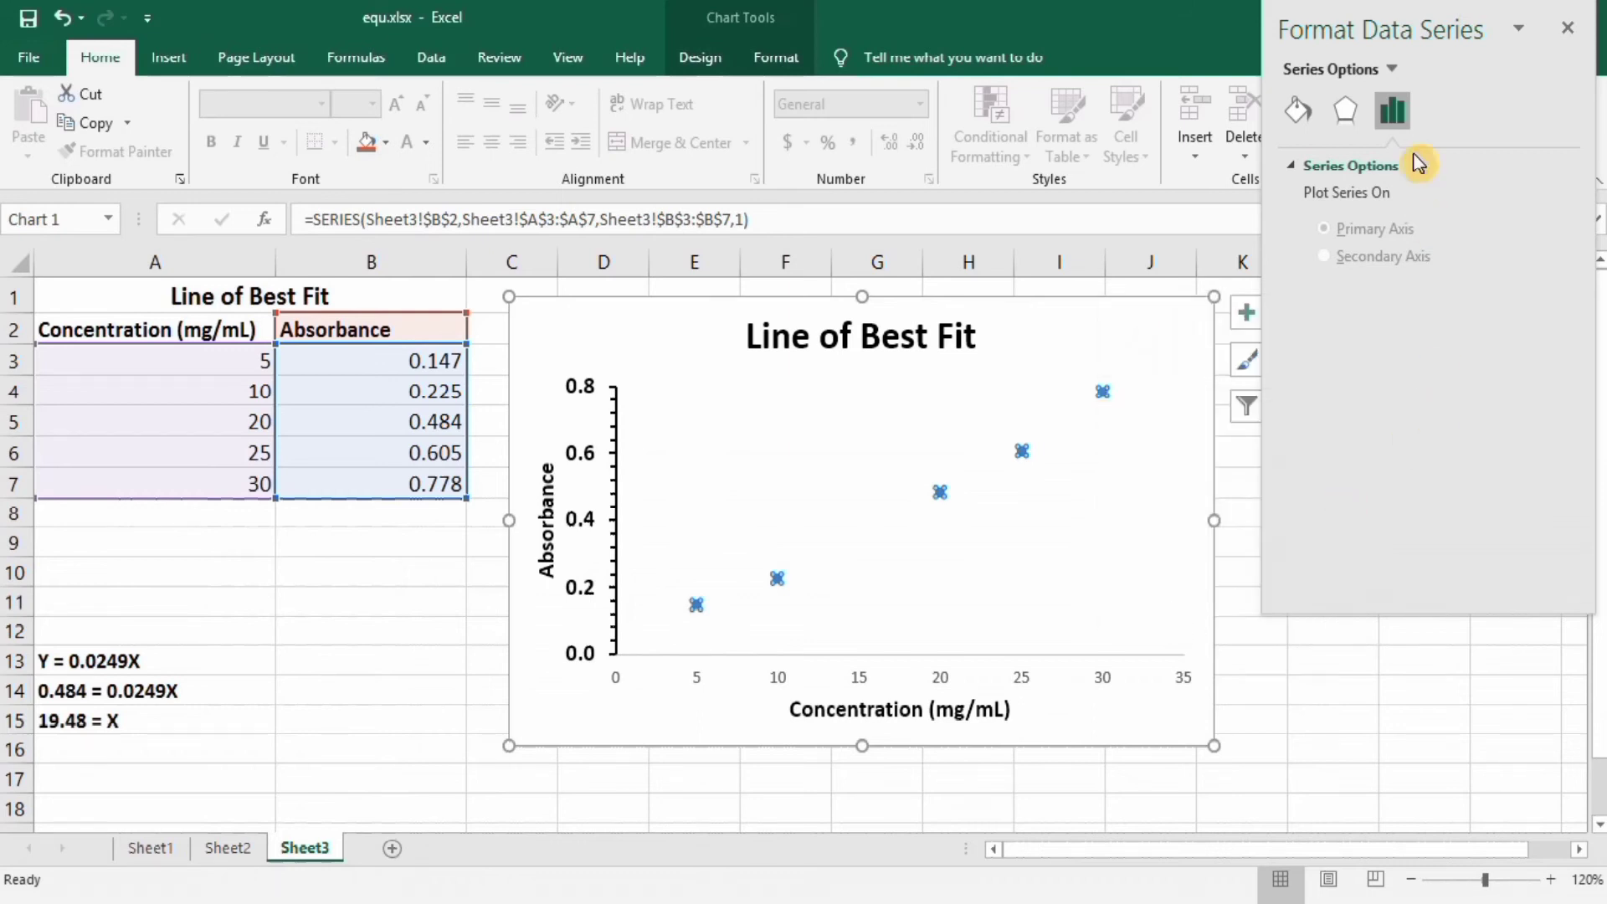
click(1298, 113)
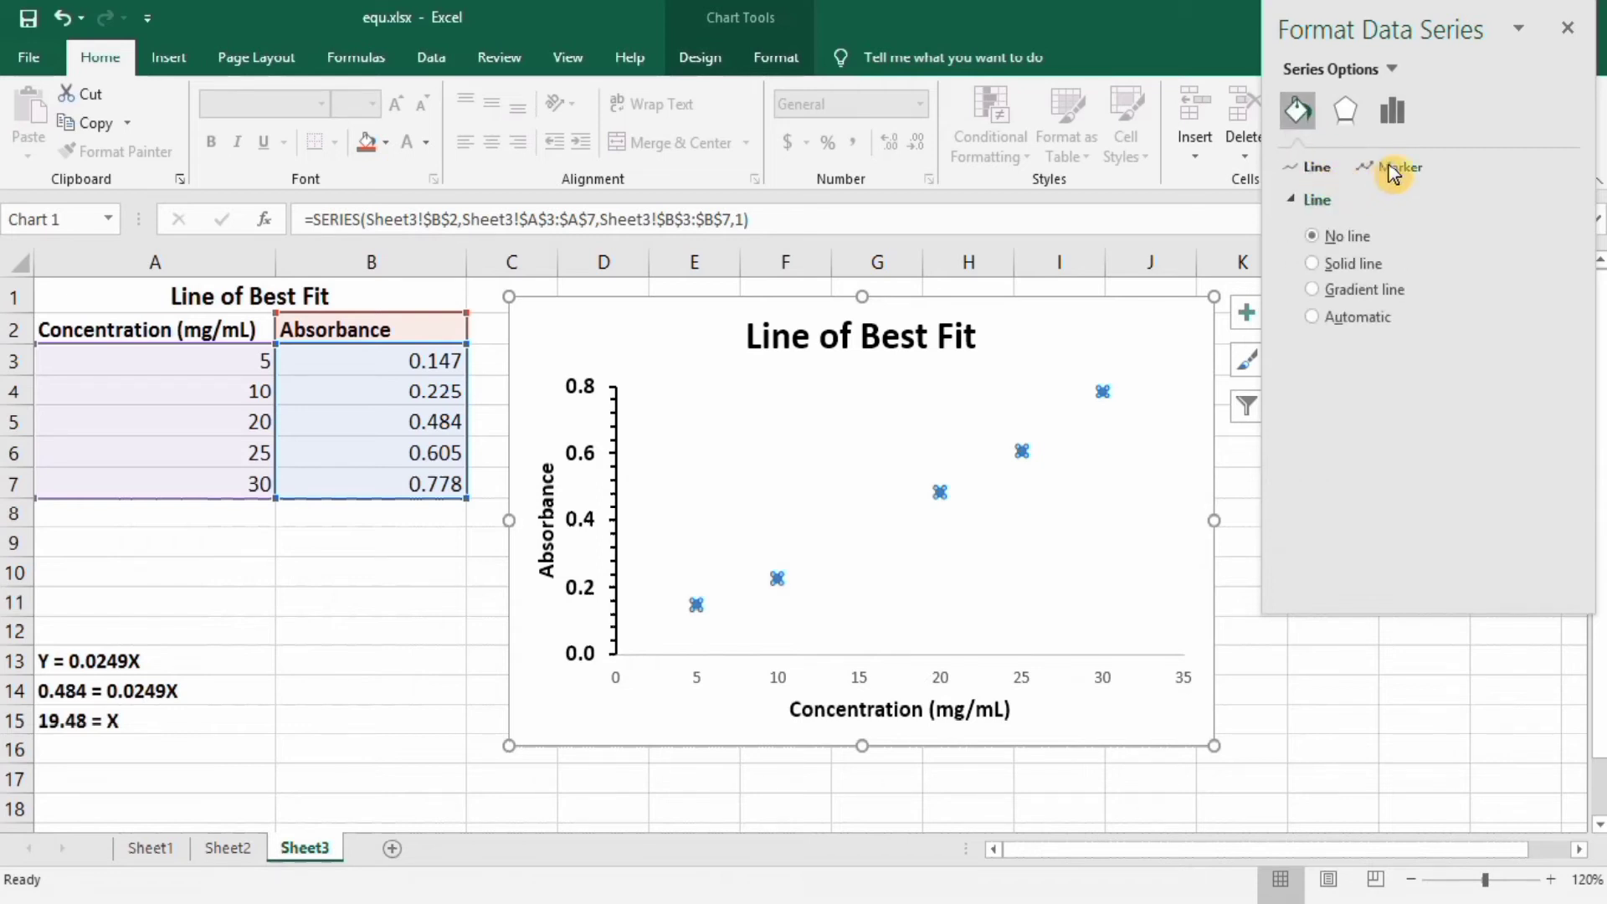
click(1394, 171)
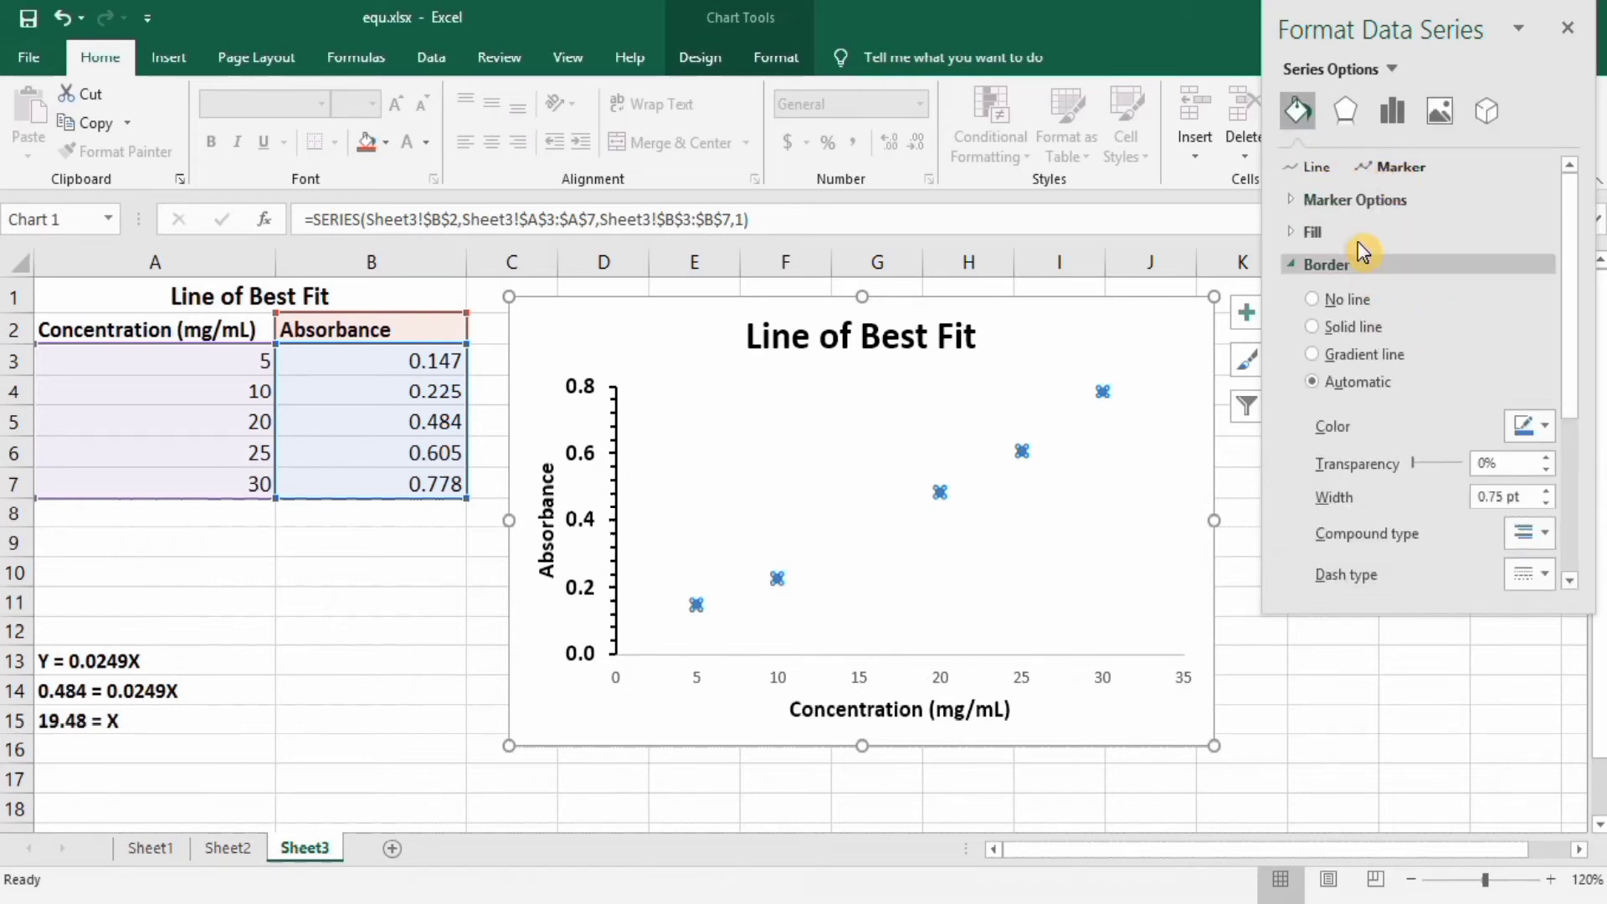
click(1344, 195)
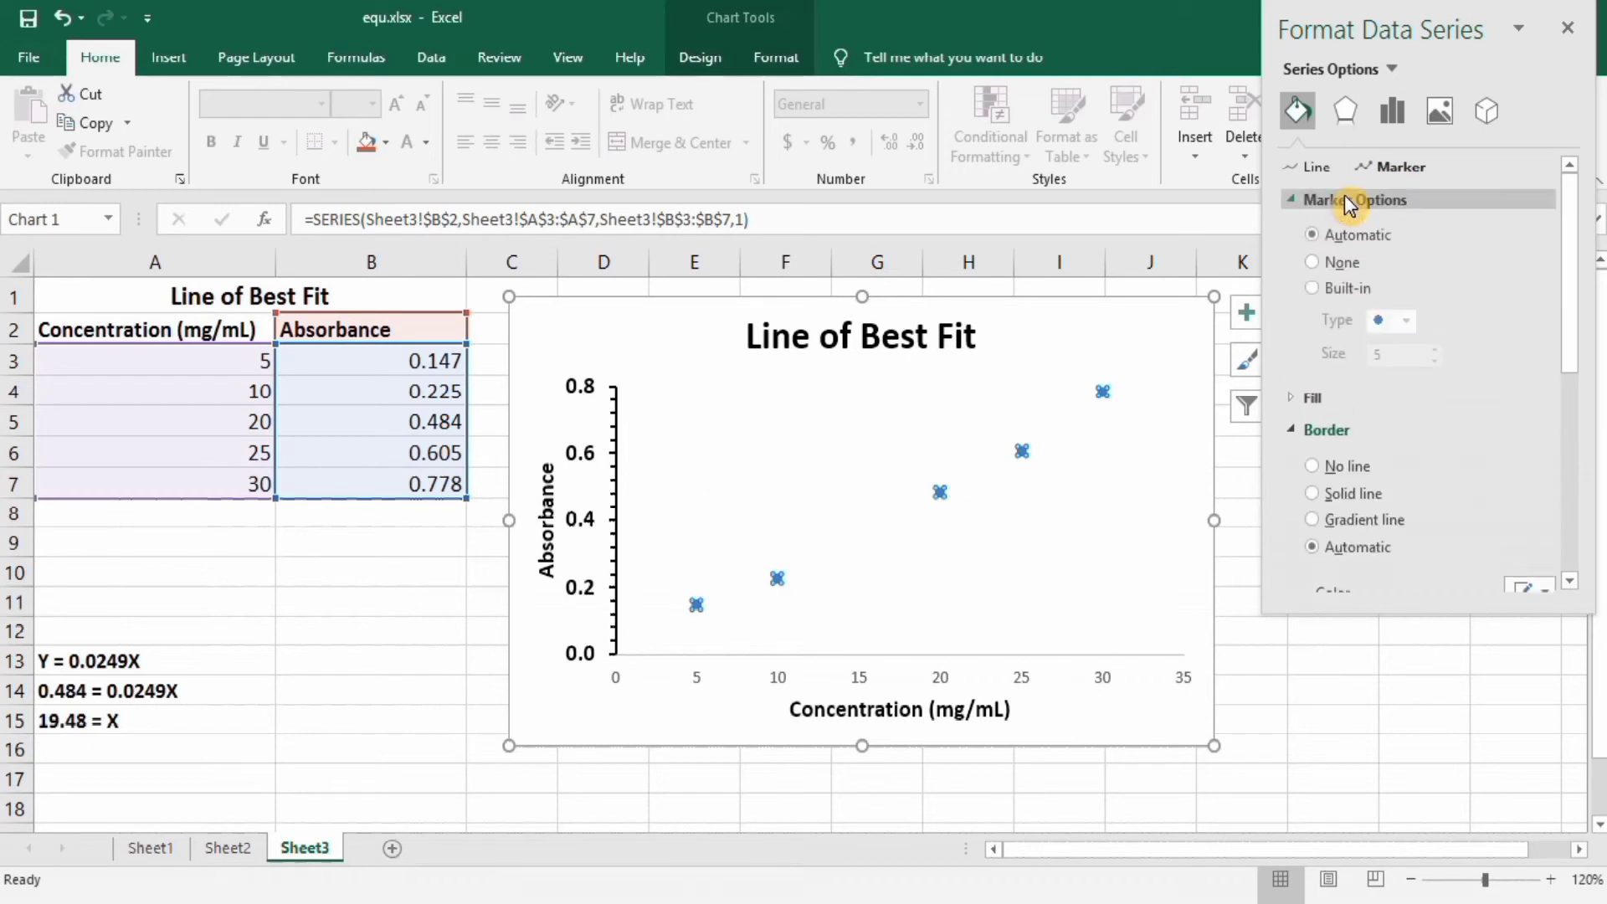
click(1313, 288)
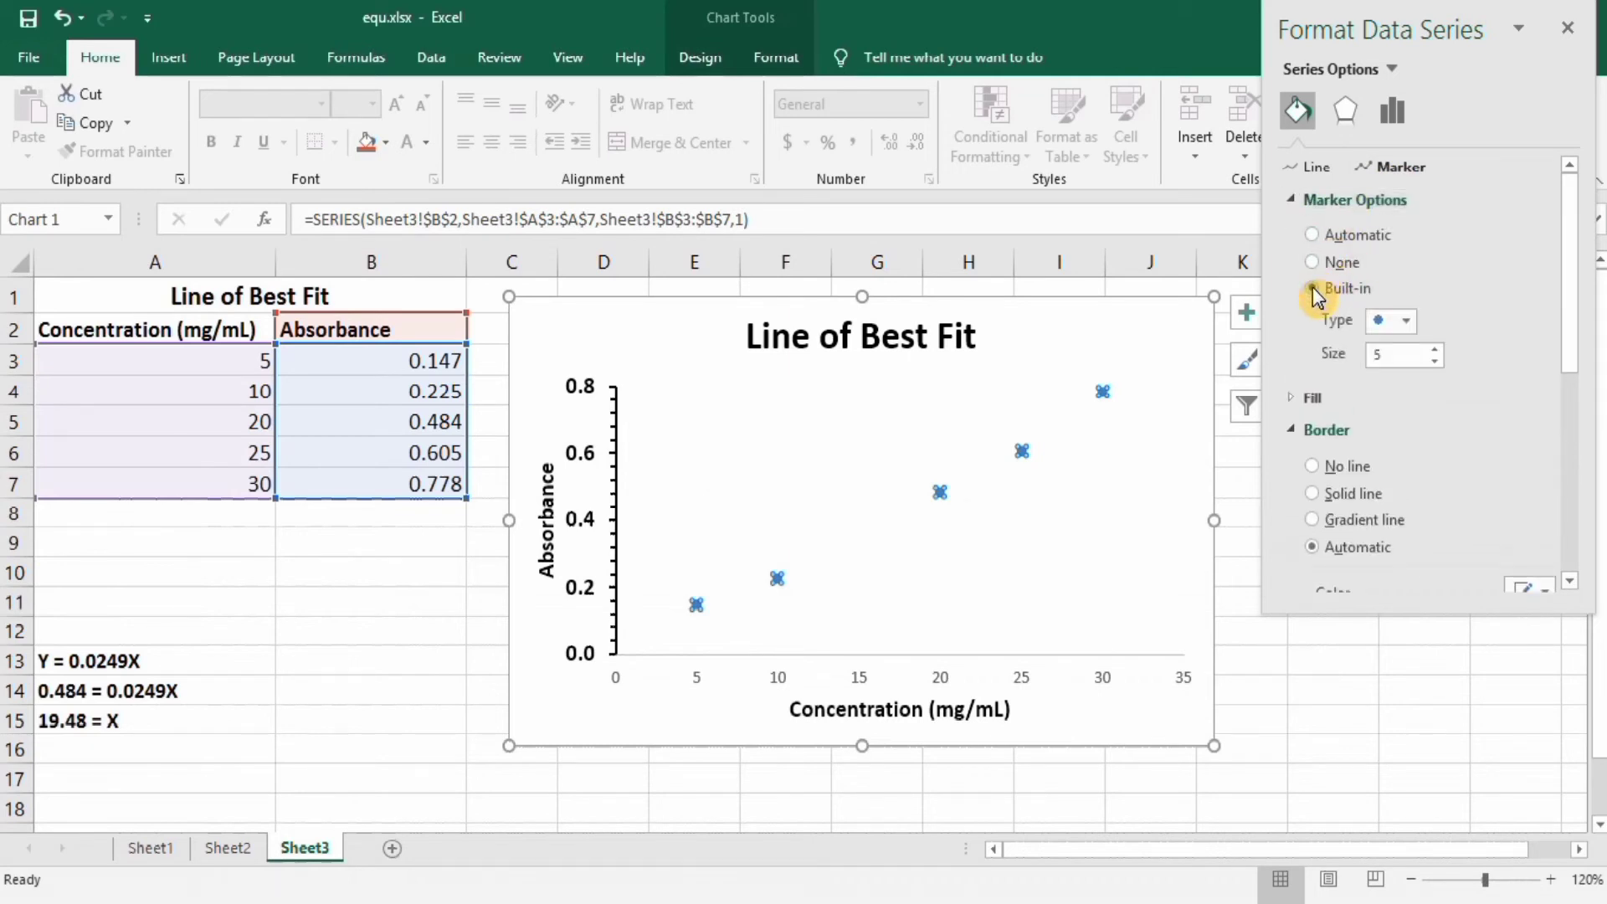
click(1411, 324)
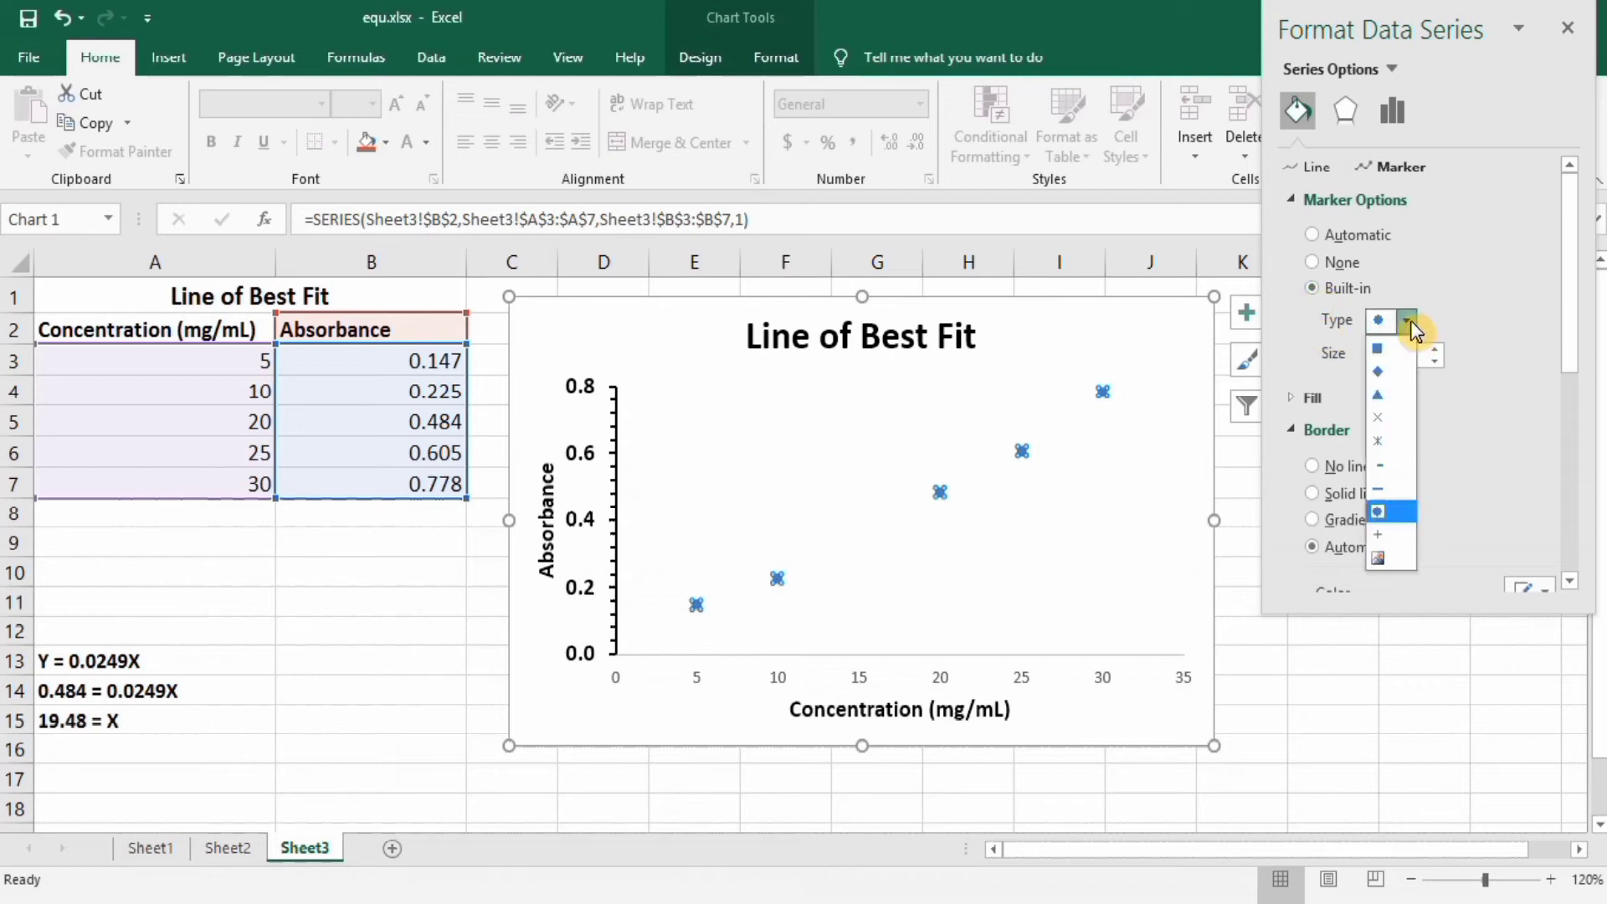
click(1381, 373)
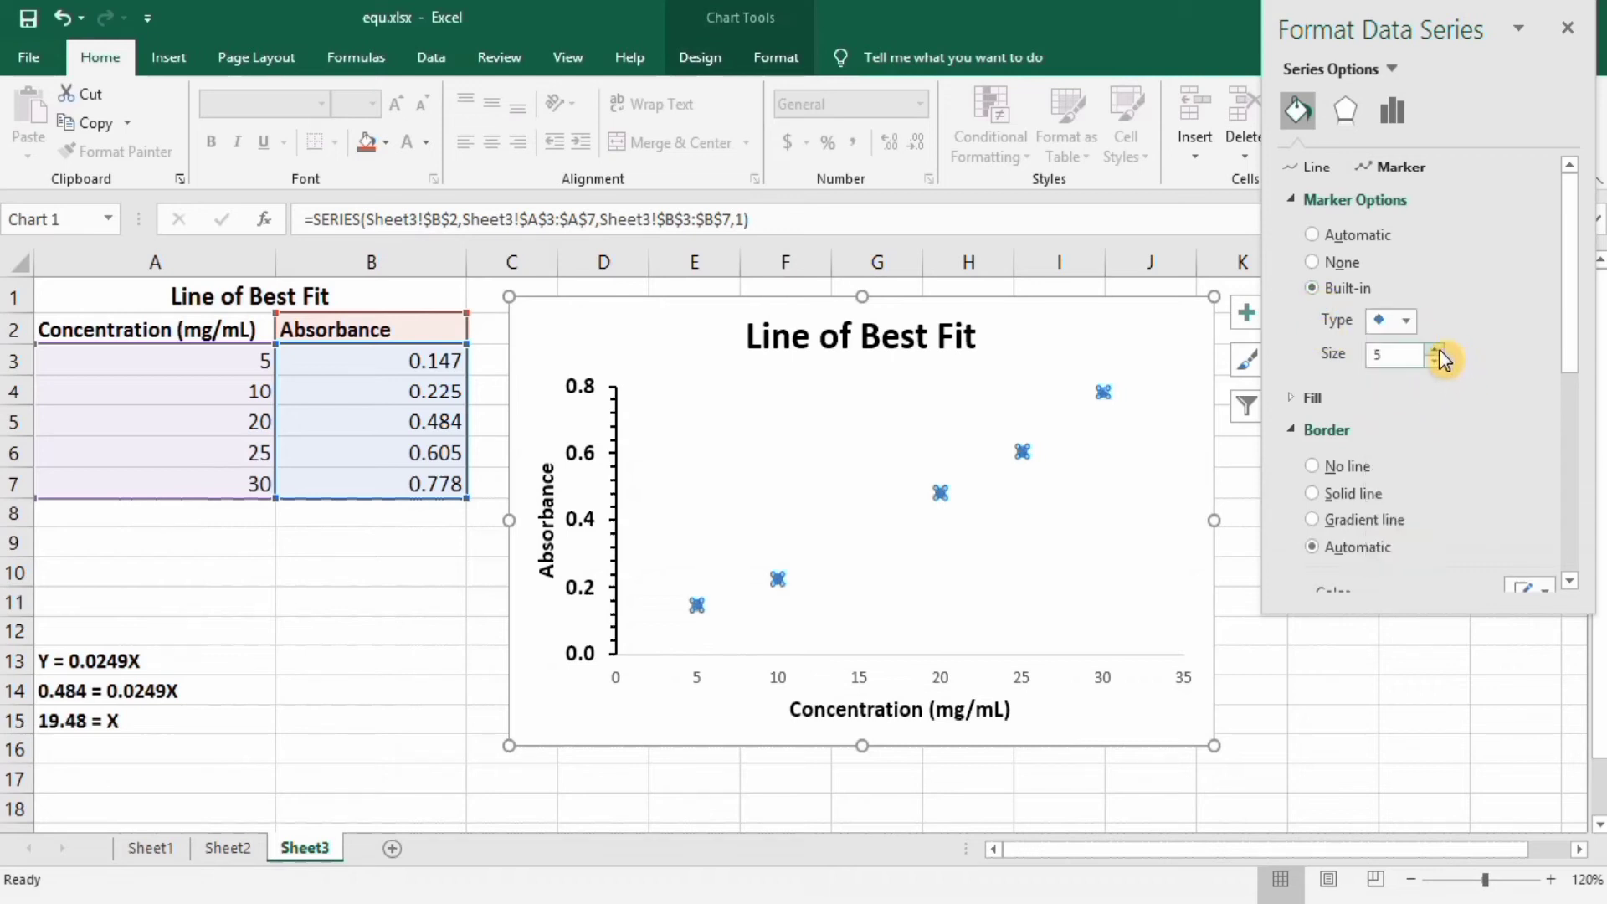
click(1440, 350)
click(1440, 350)
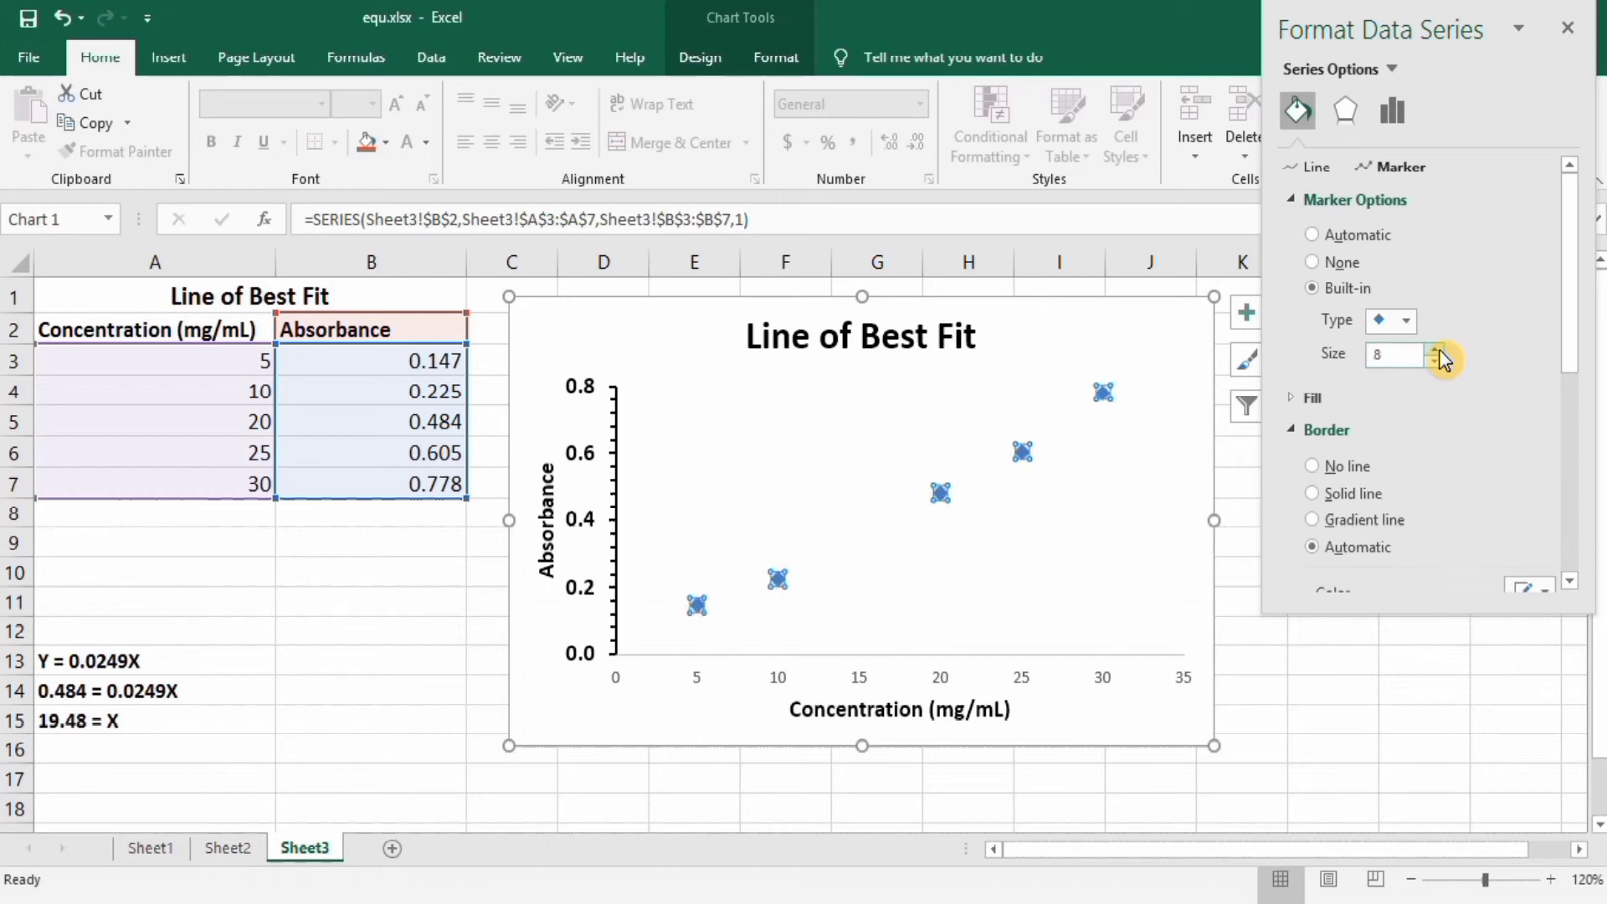
click(1439, 347)
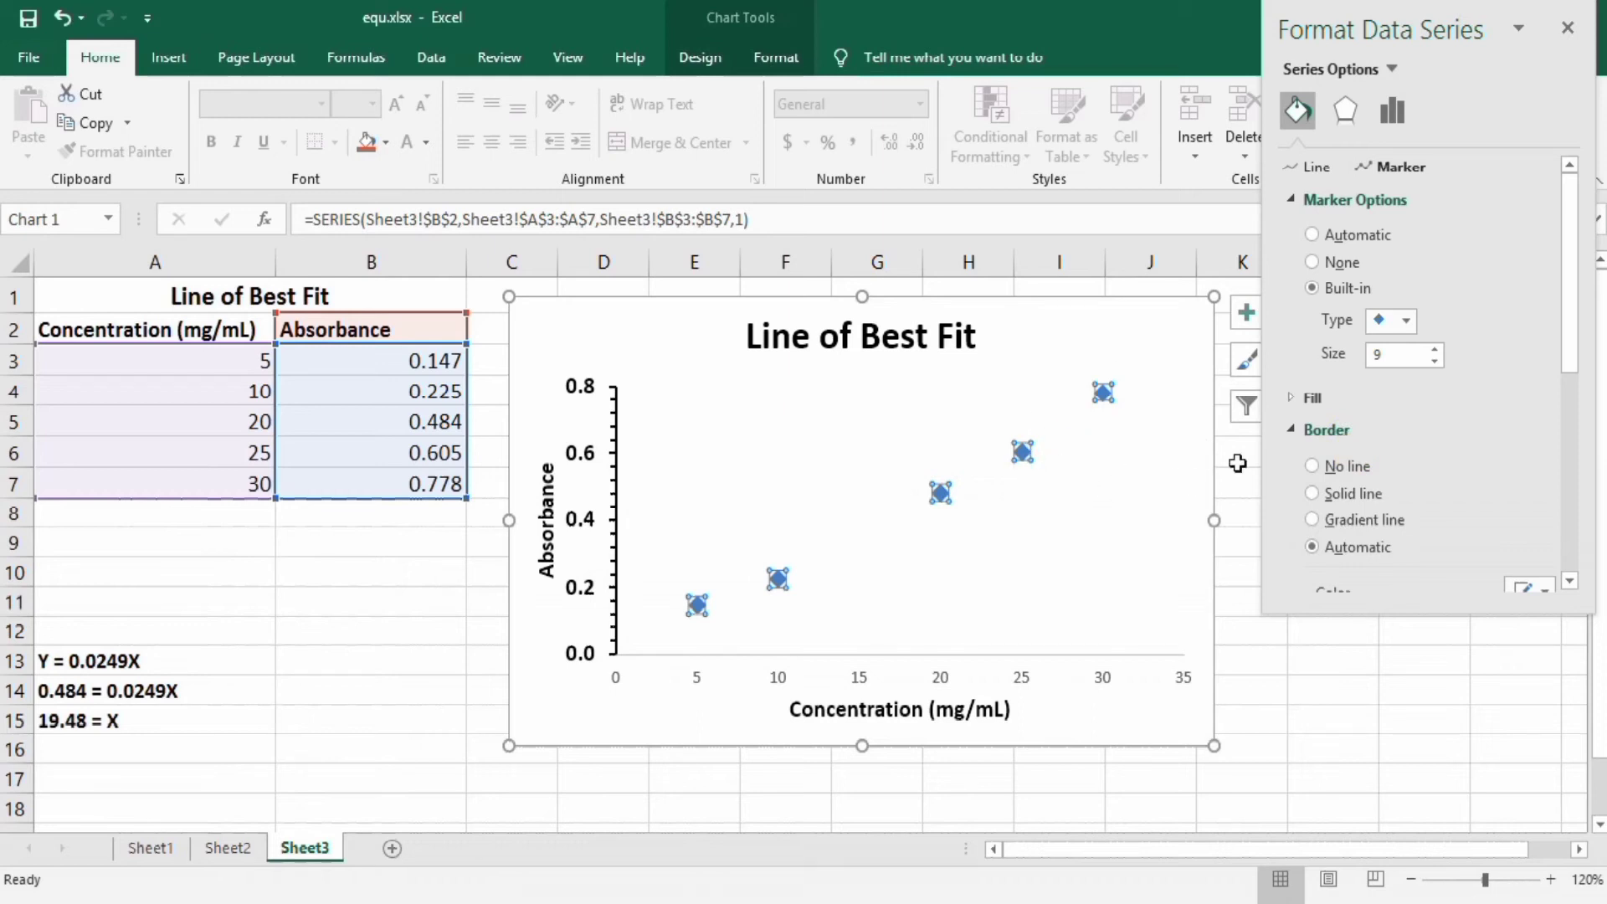
- Give the diamond markers a solid red fill
click(1358, 401)
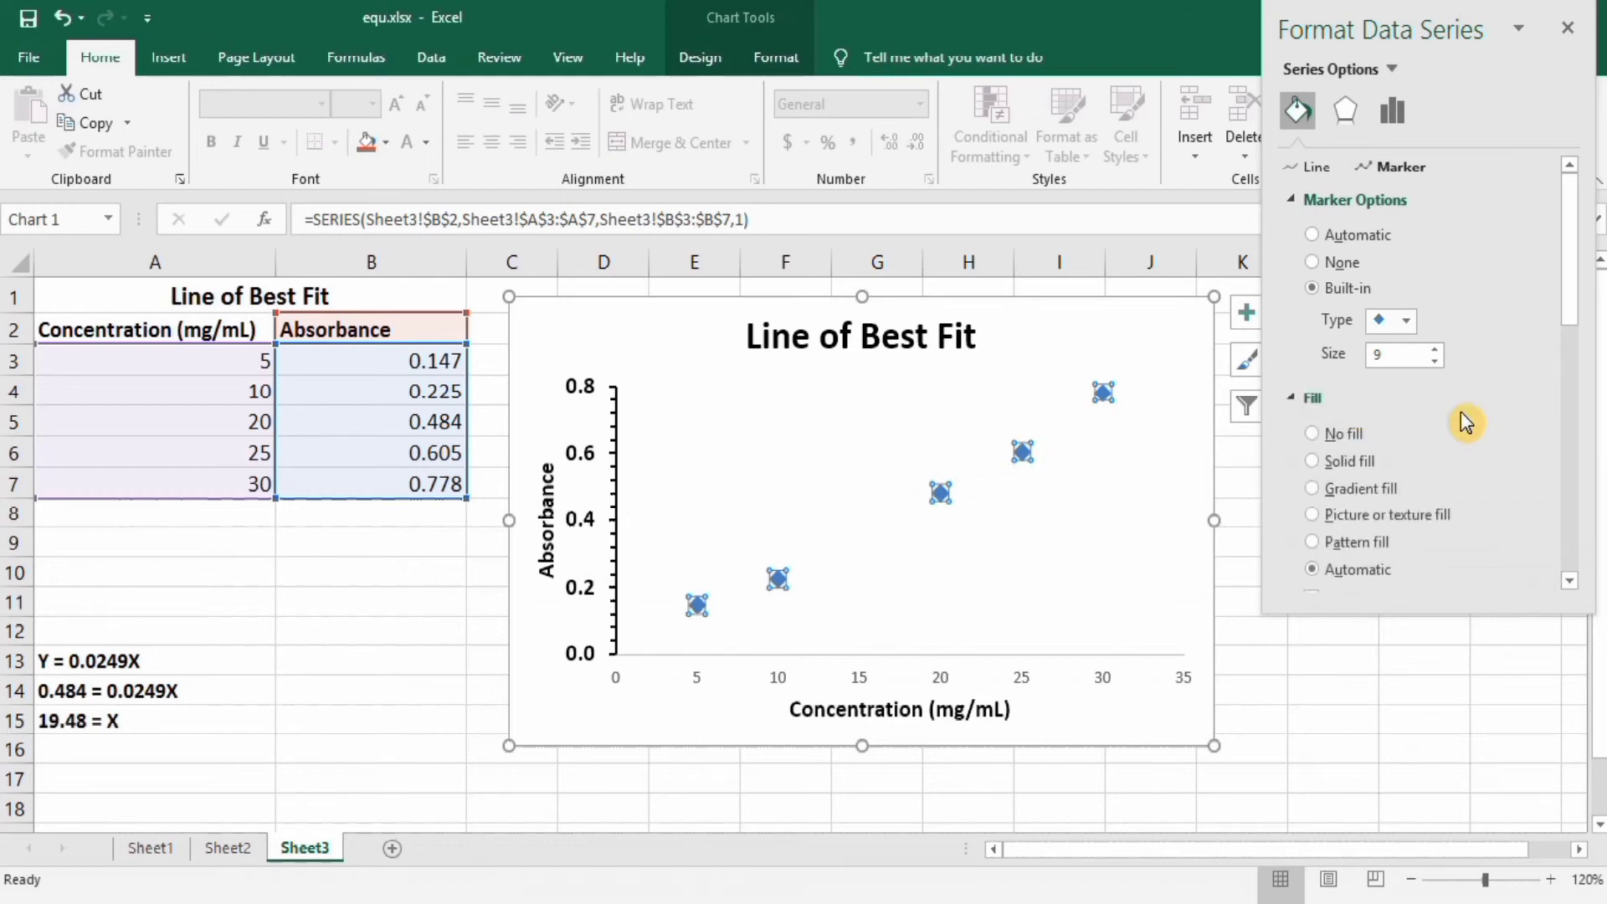
drag(1574, 283, 1578, 330)
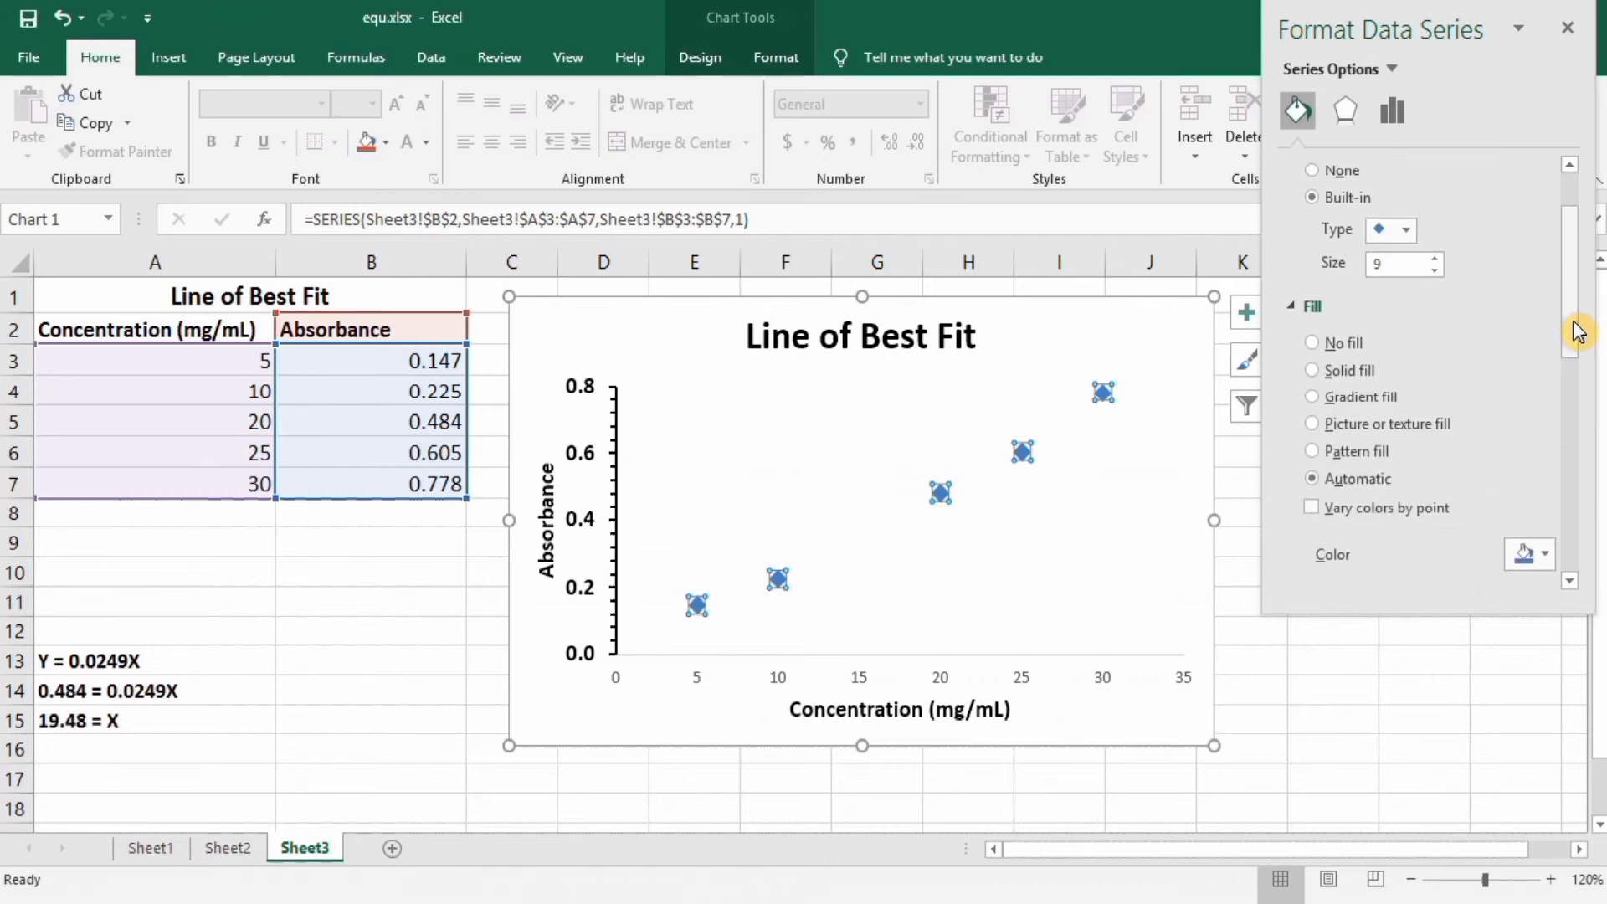
click(1314, 371)
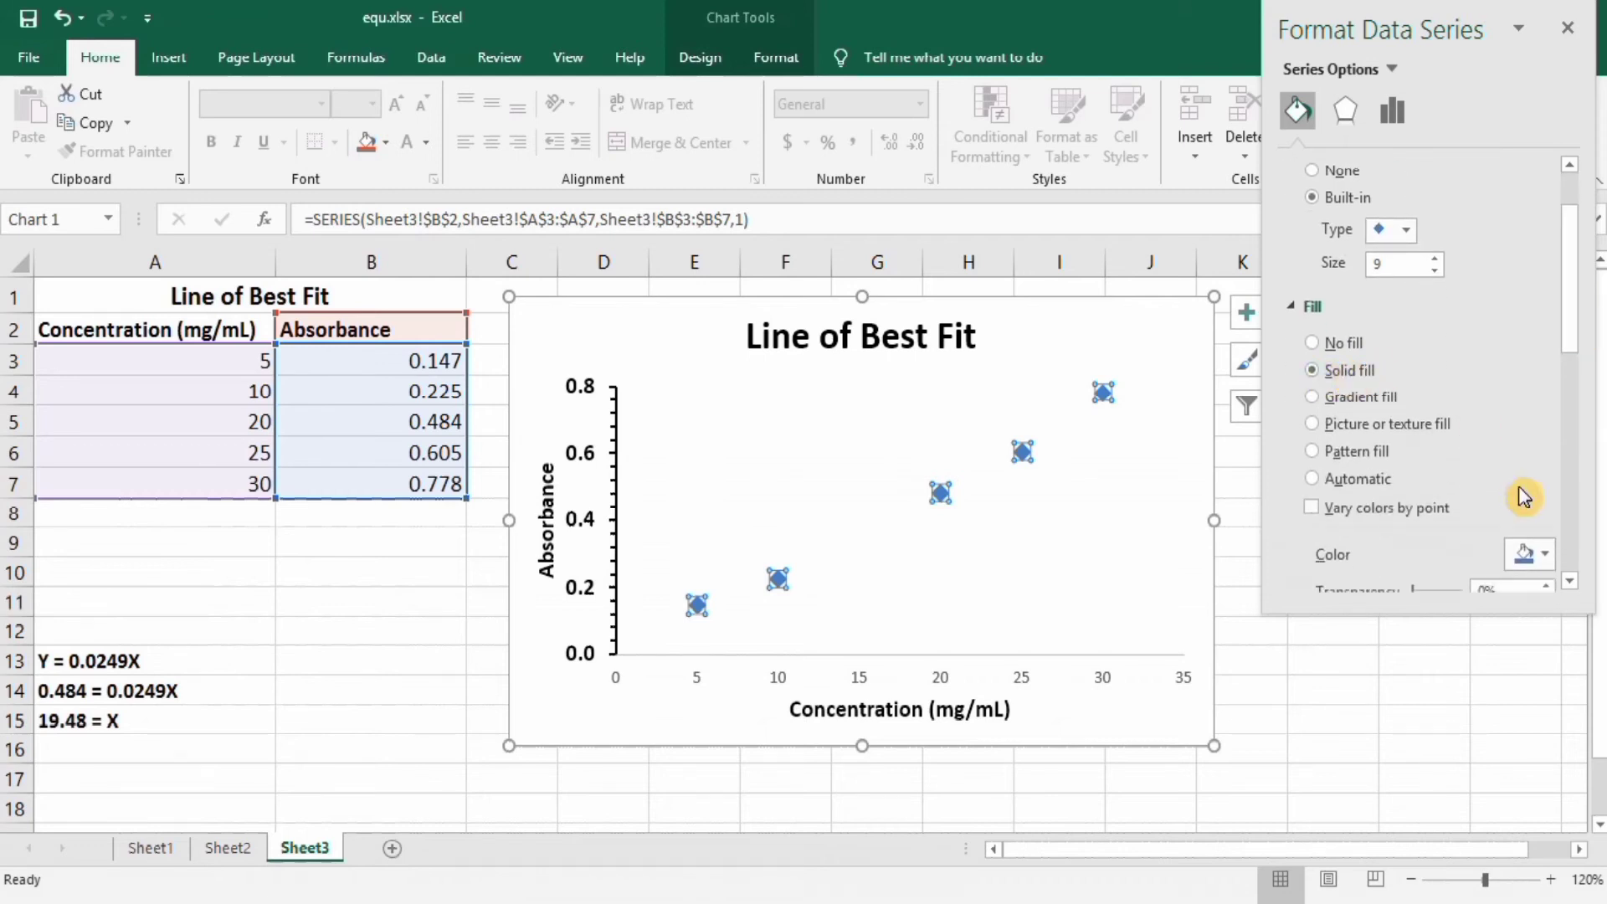
click(1546, 552)
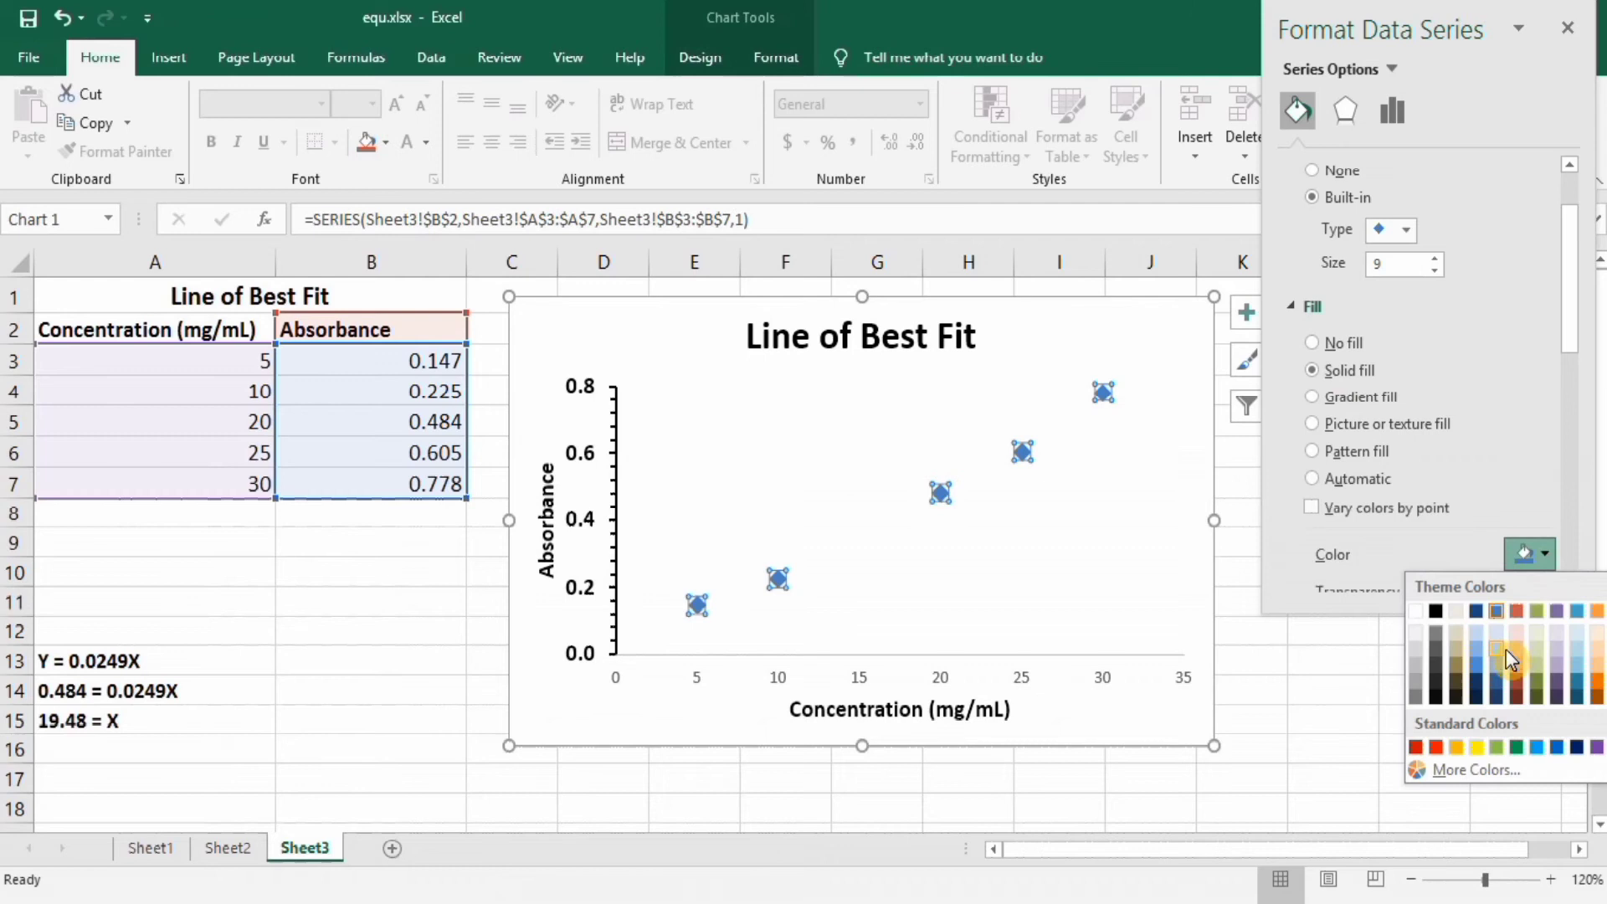
click(1437, 749)
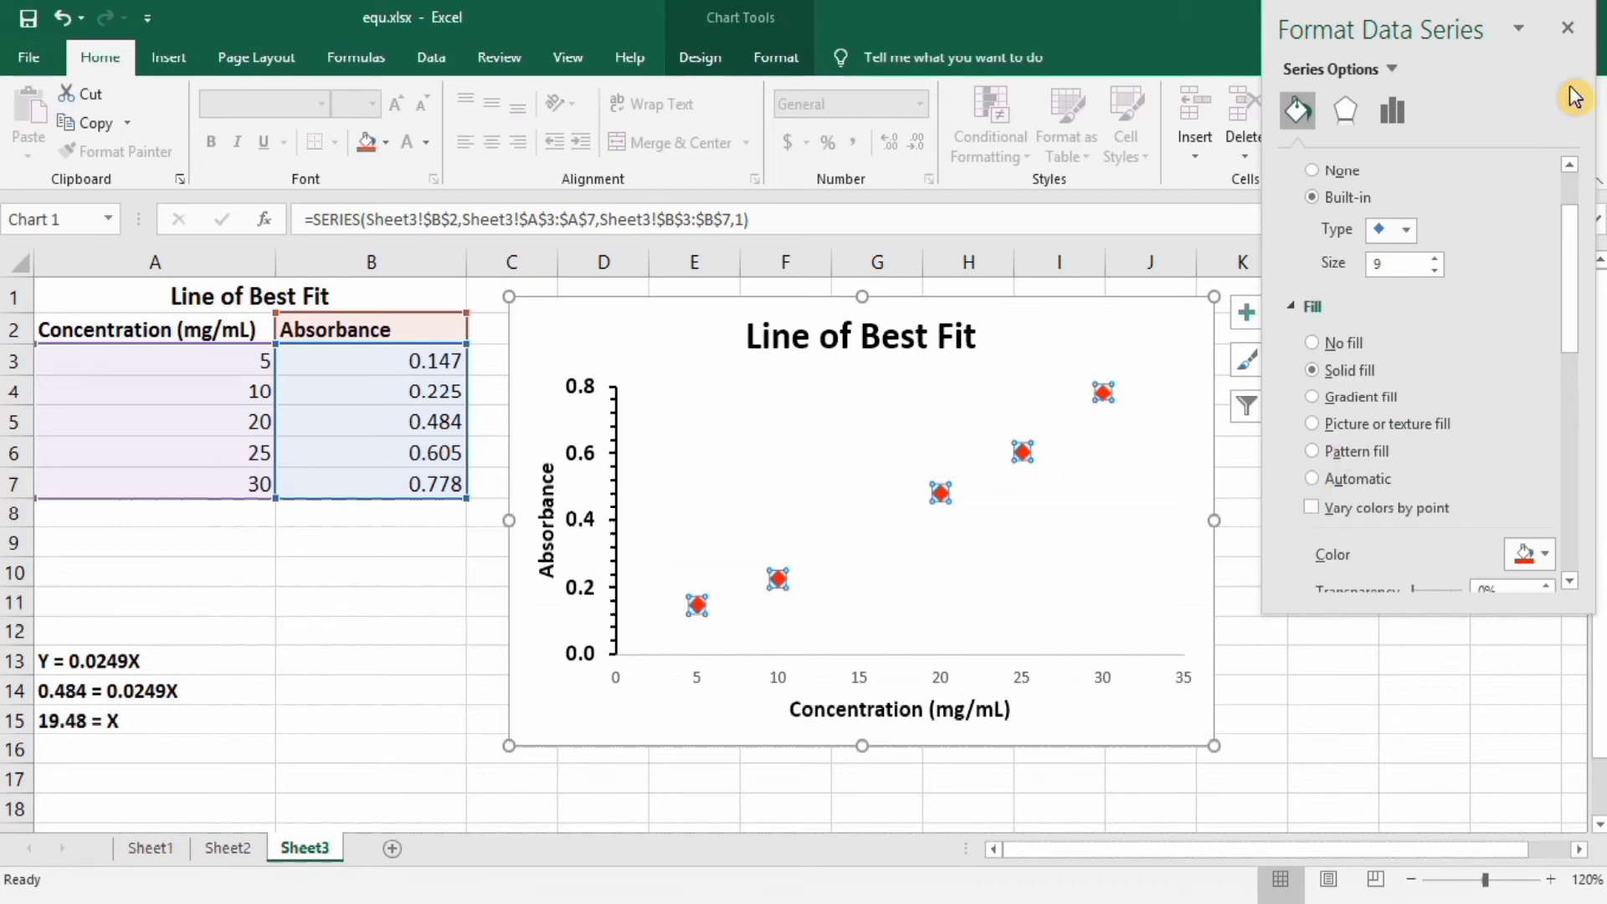
- Close the series pane, add a linear trendline through the red diamonds, and select it
click(1575, 35)
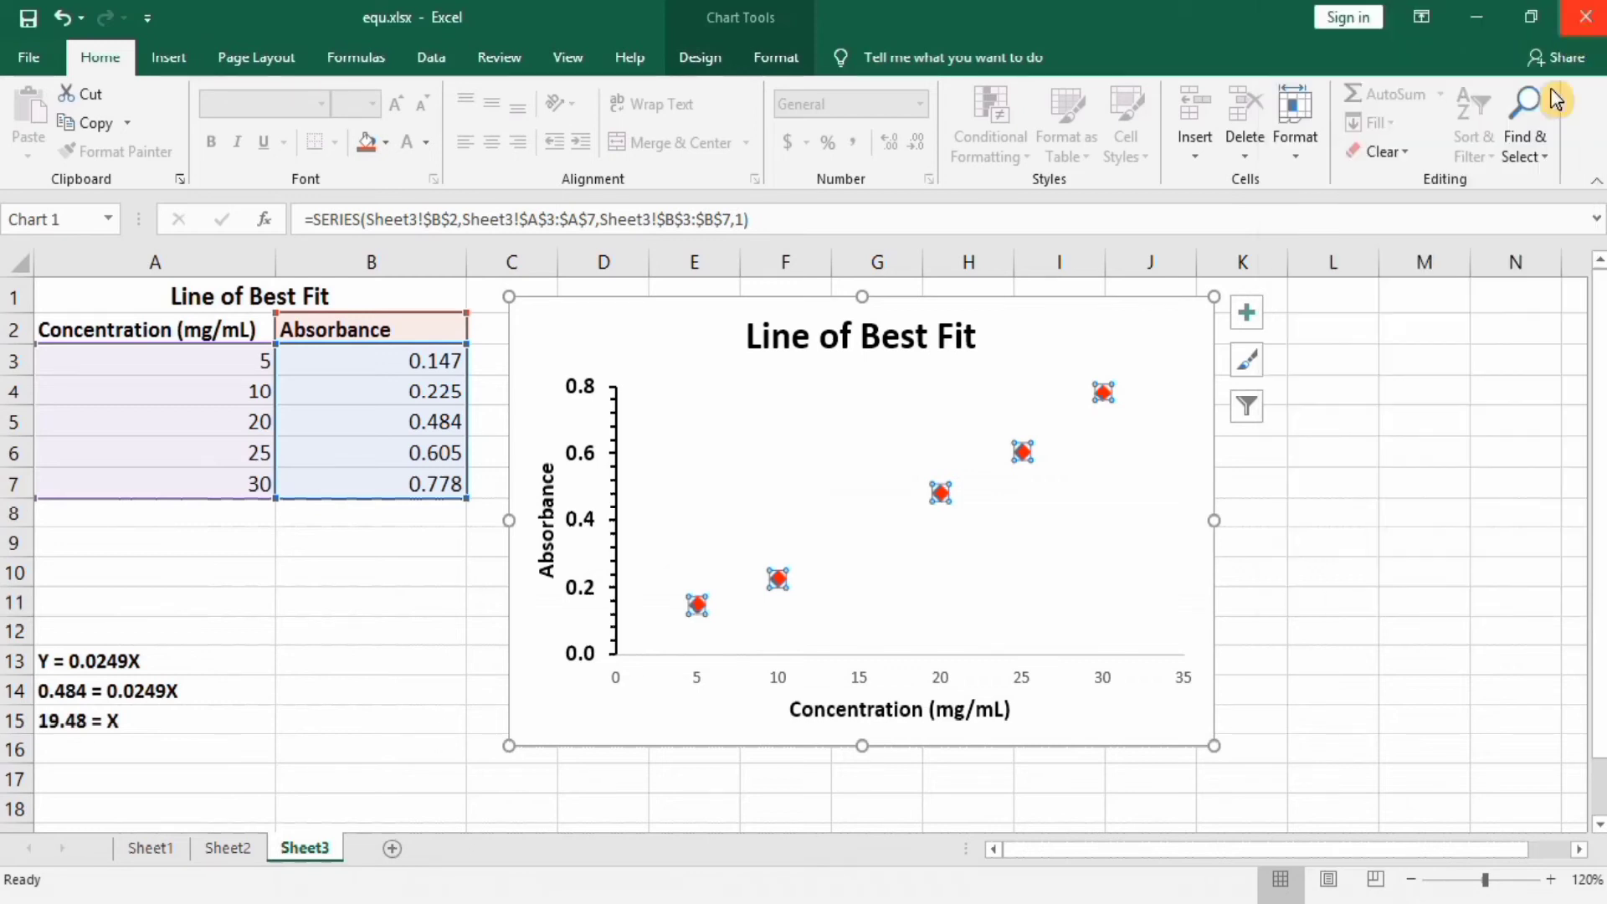
click(1249, 315)
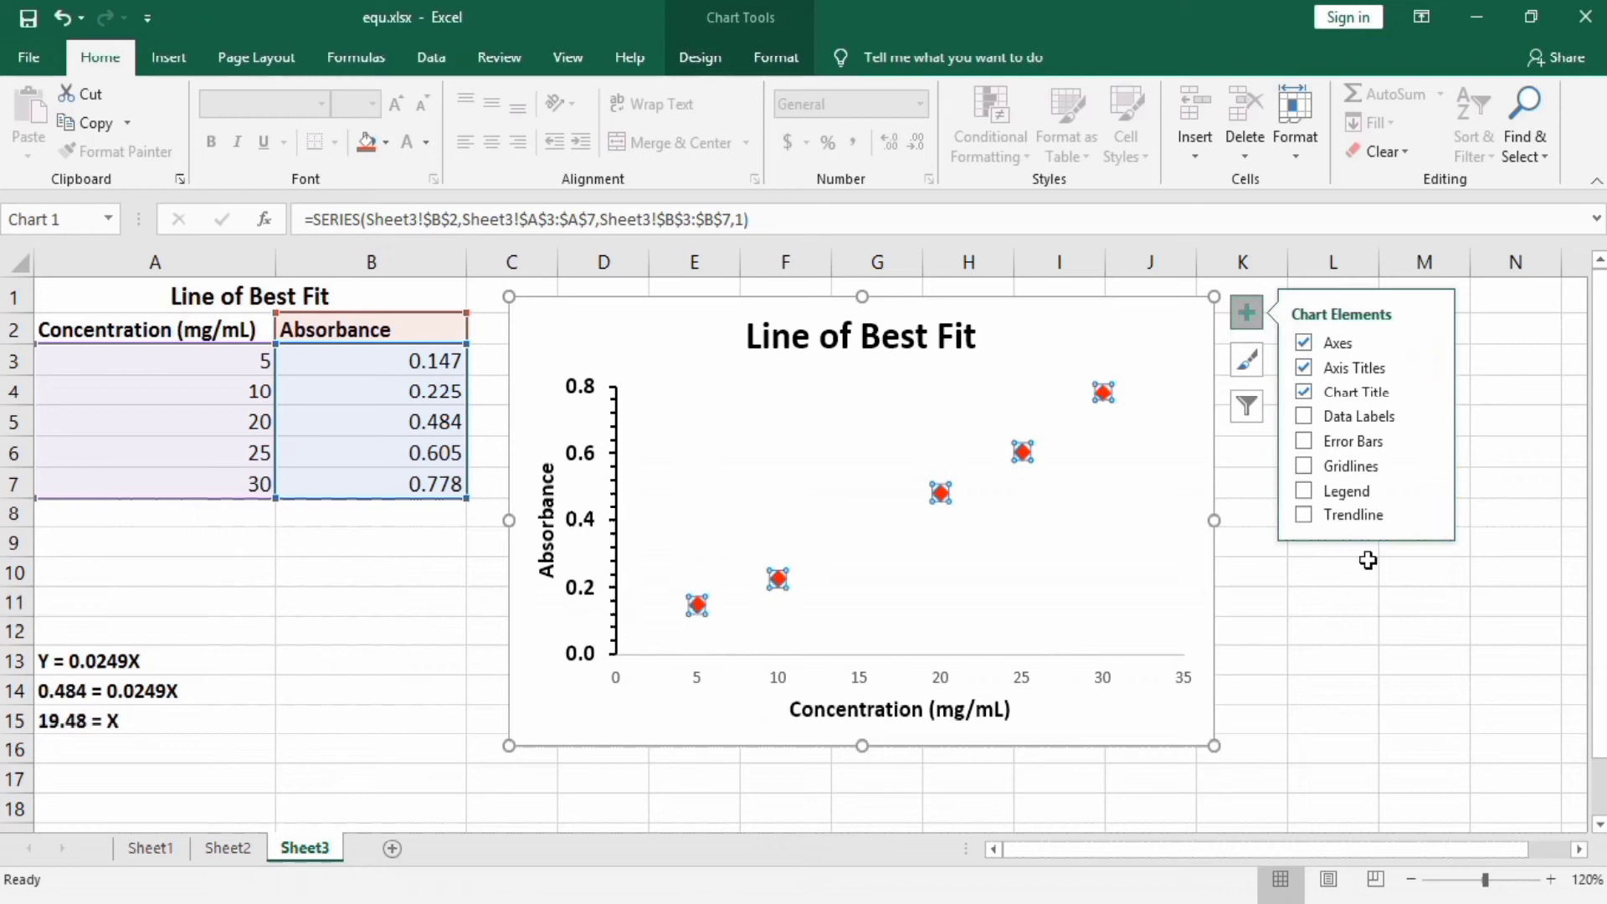
click(1303, 516)
click(1302, 515)
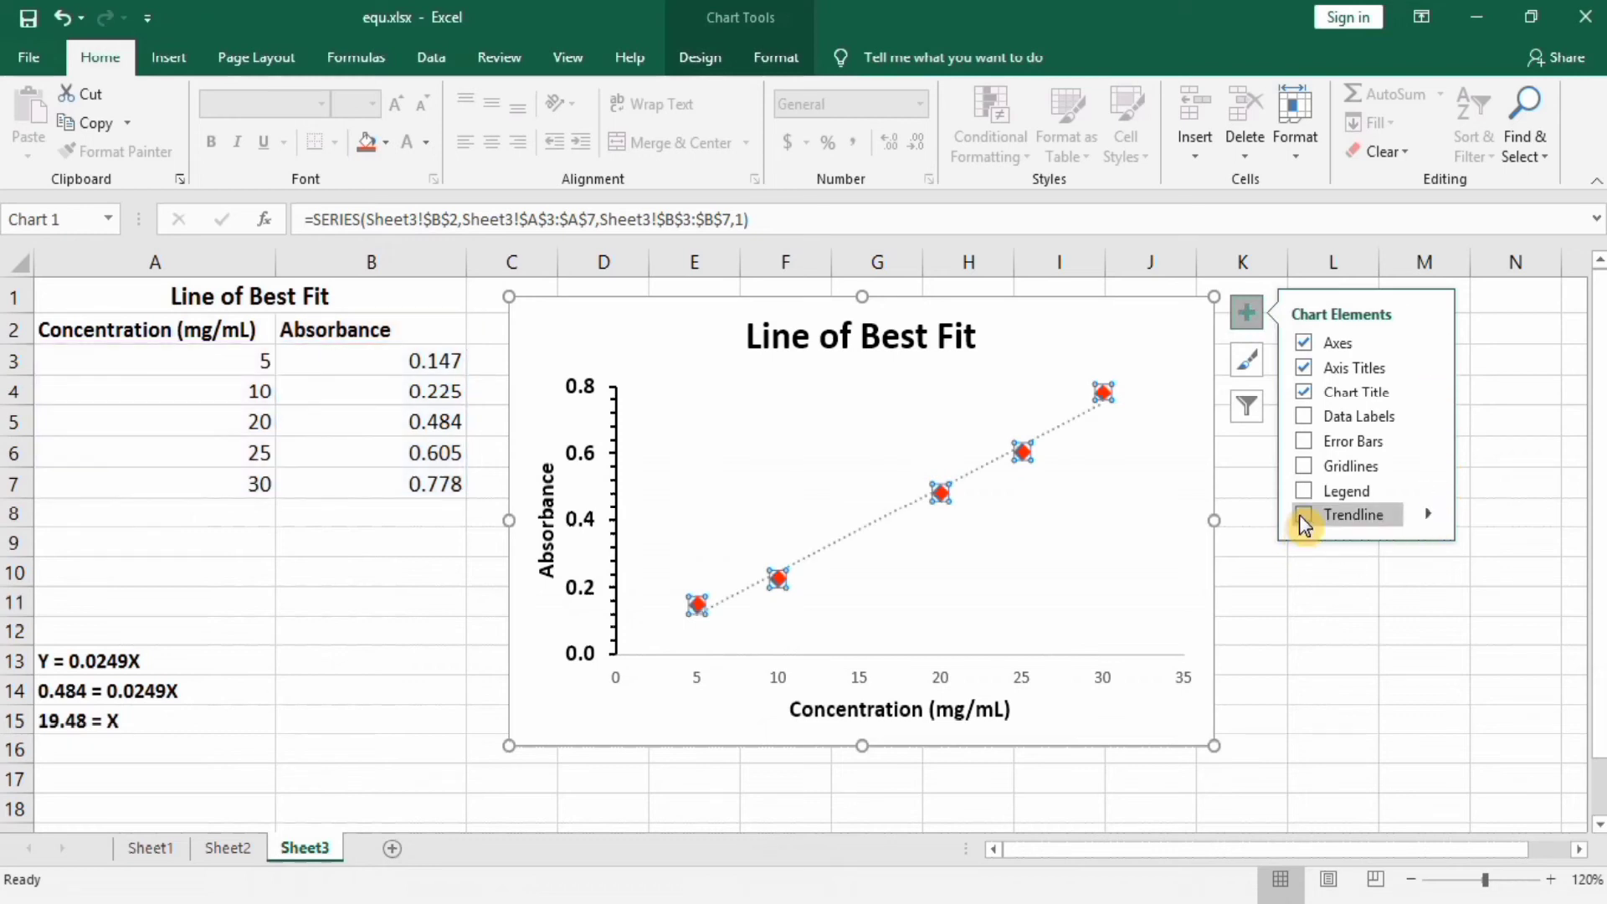
click(1253, 655)
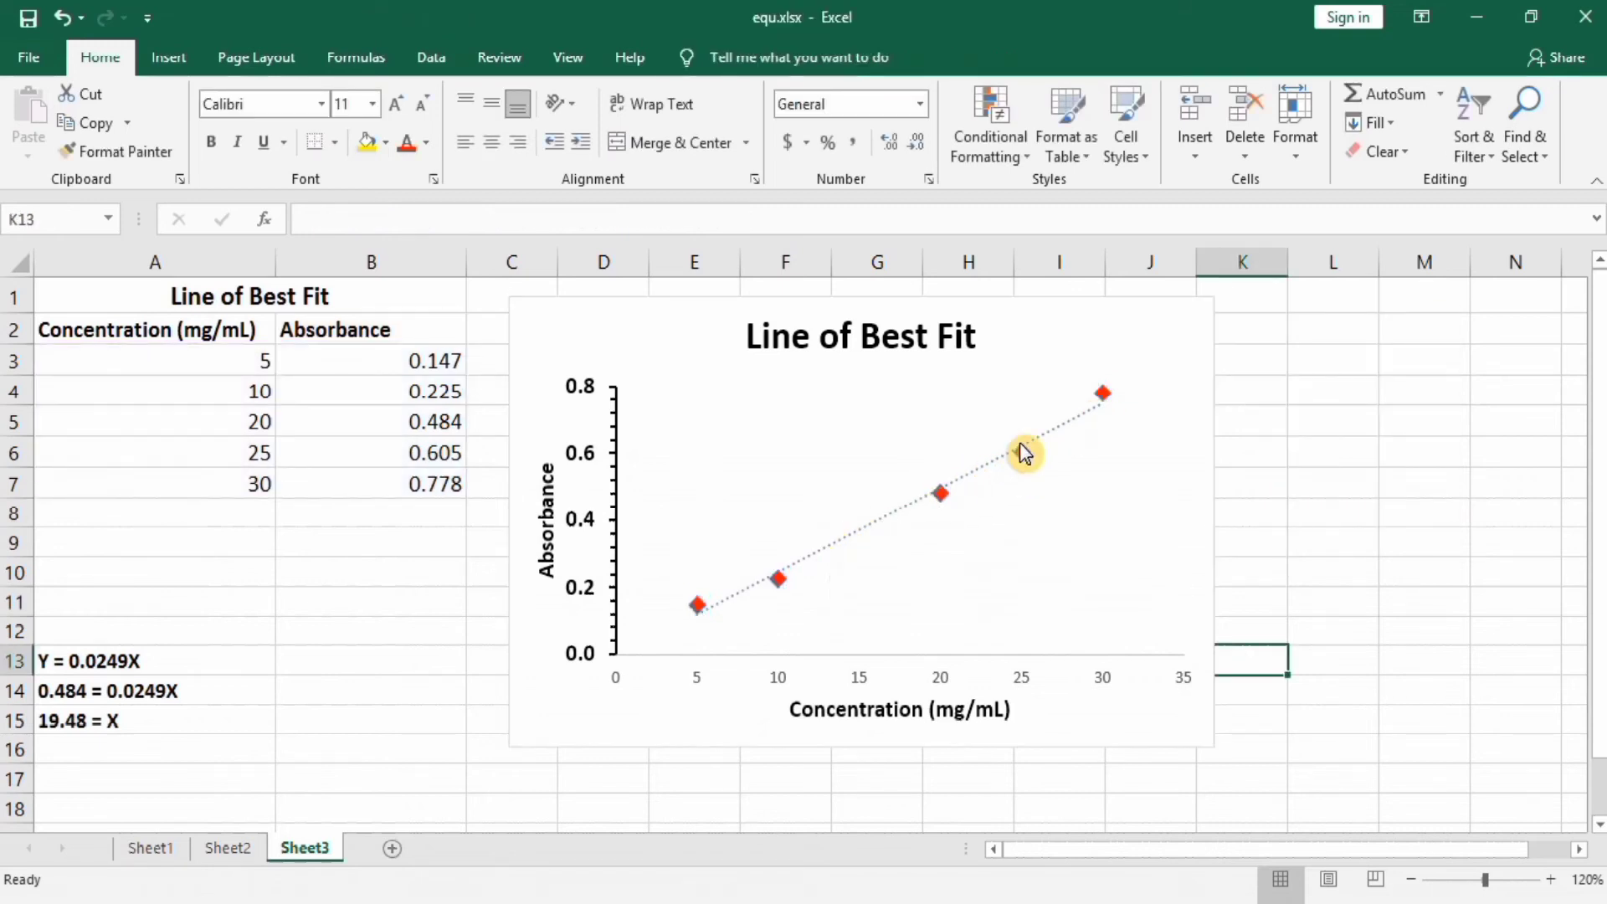
click(879, 526)
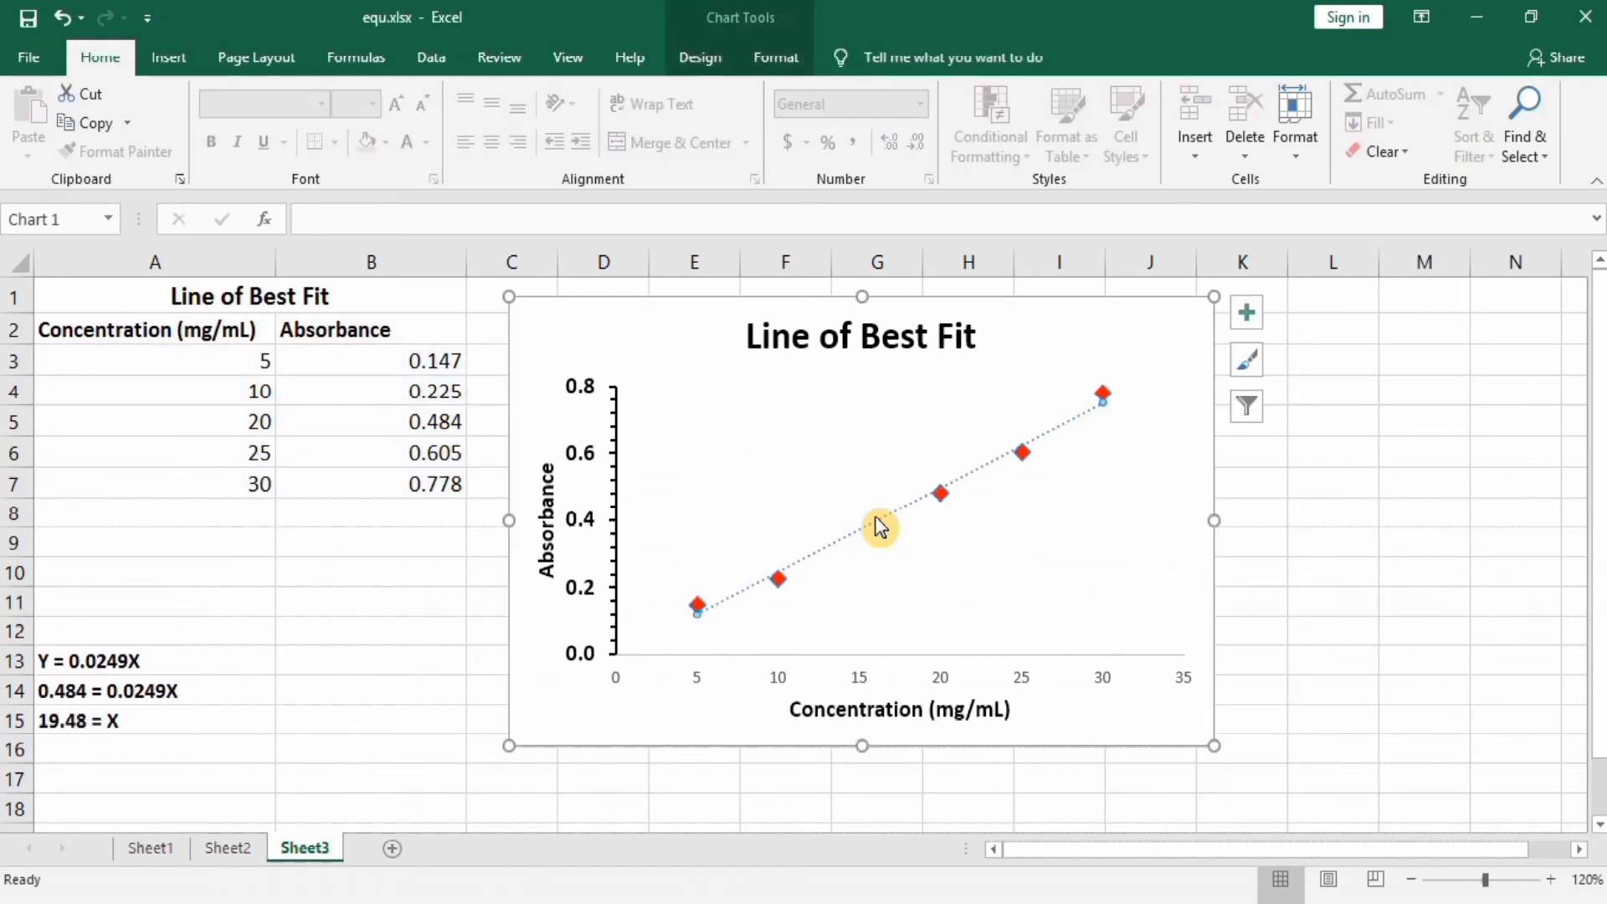
- In Format Trendline, turn on the equation (y = 0.0252x − 0.0055) and R² (0.9909)
right_click(879, 526)
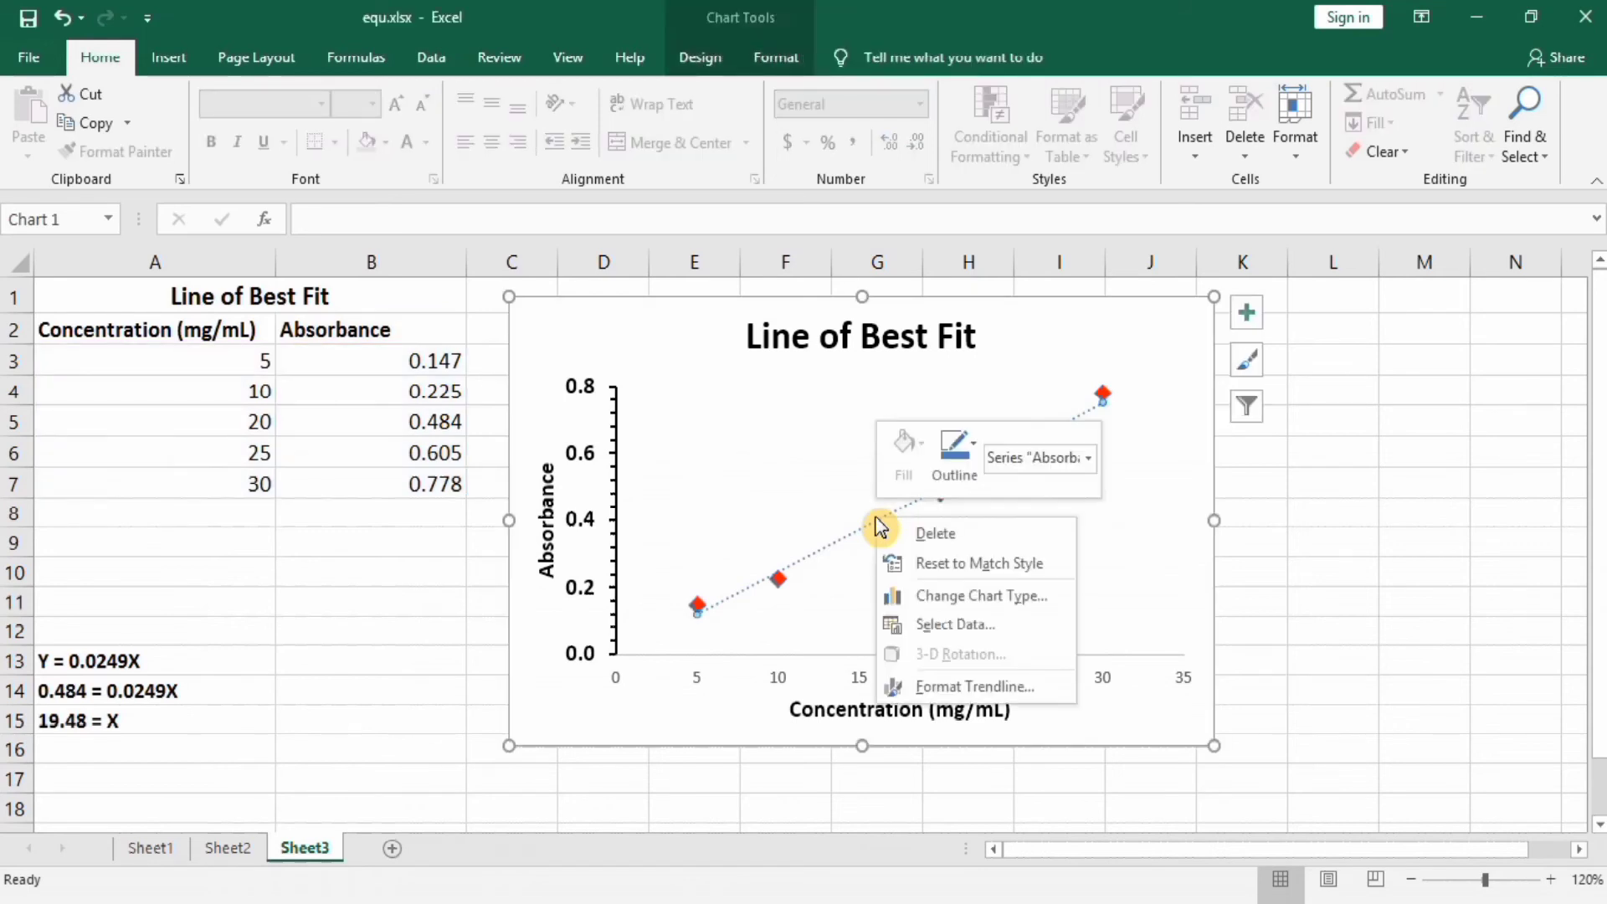
click(964, 687)
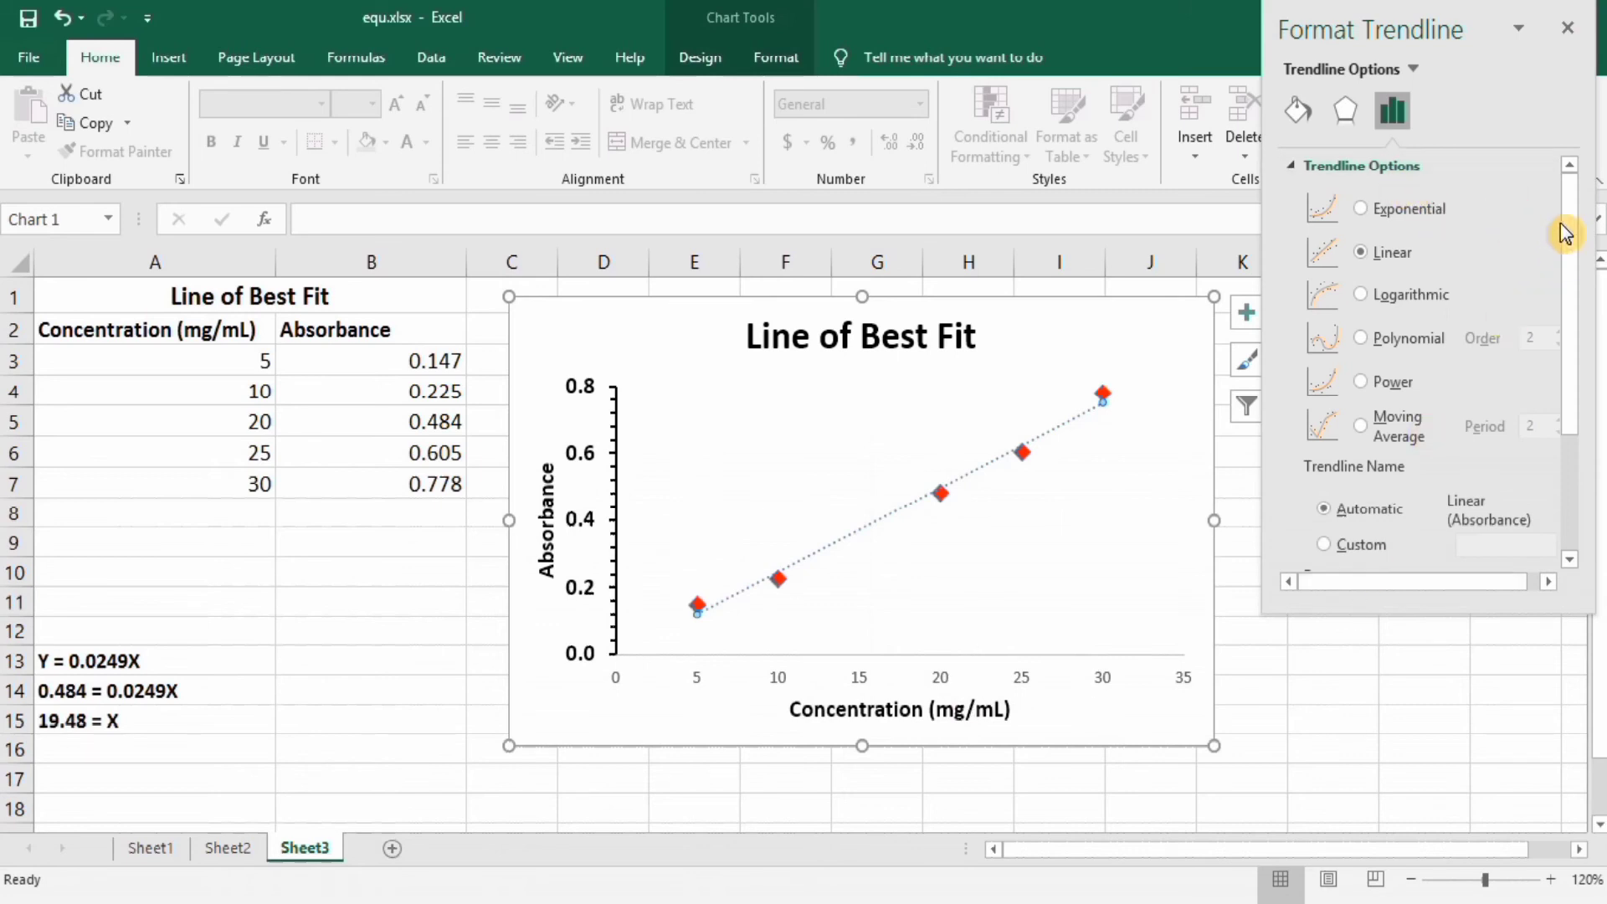
drag(1570, 220, 1567, 385)
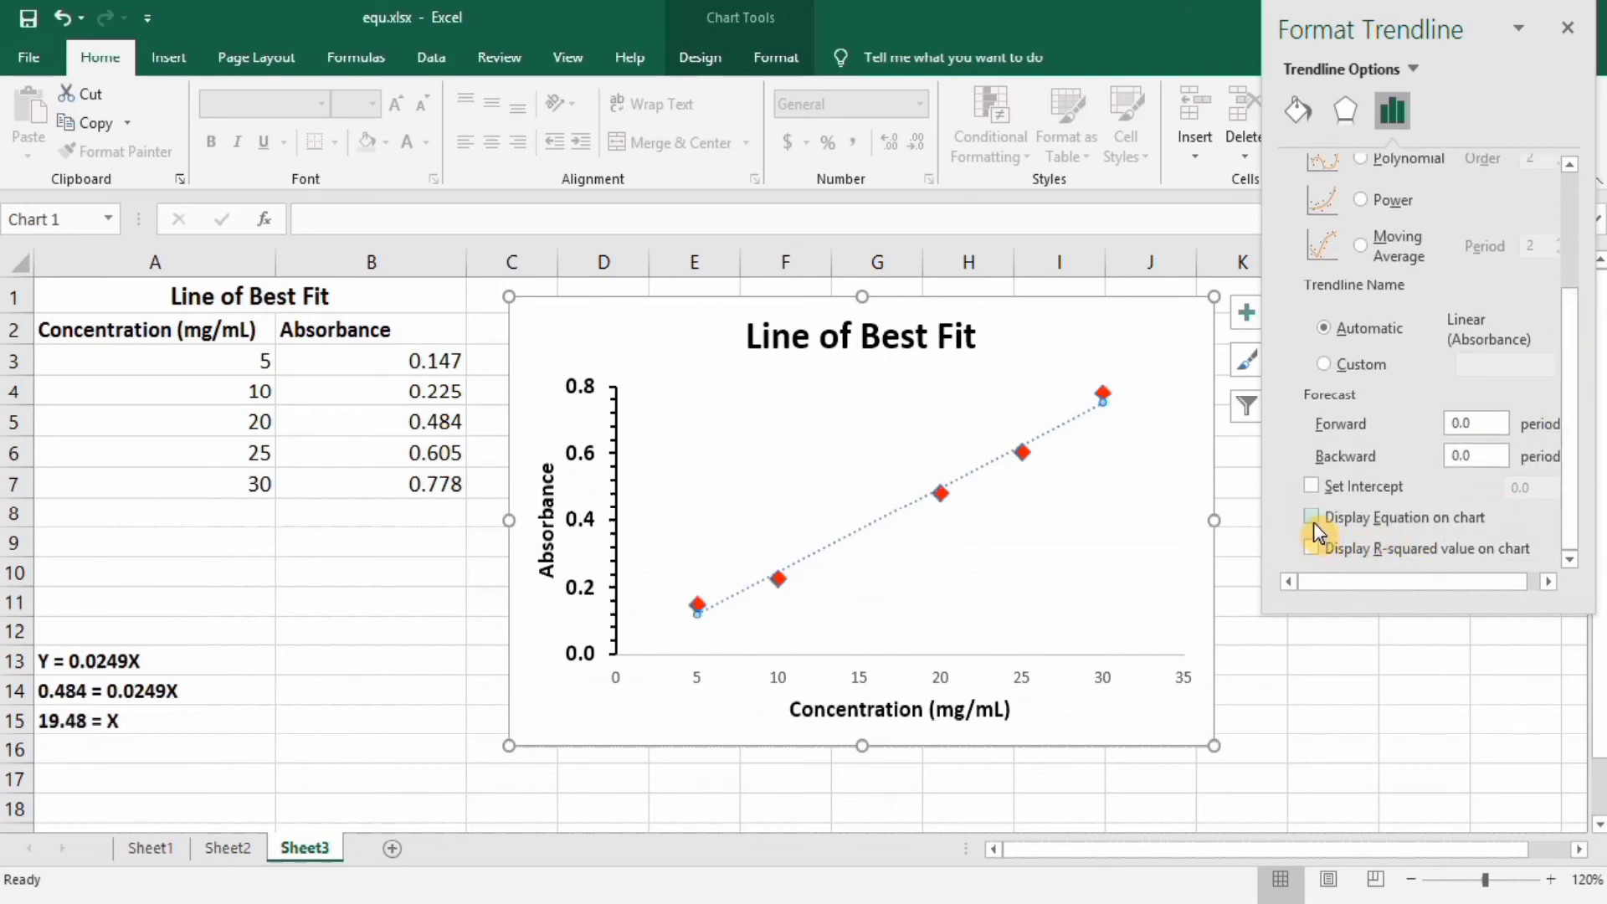
click(1312, 518)
click(1311, 549)
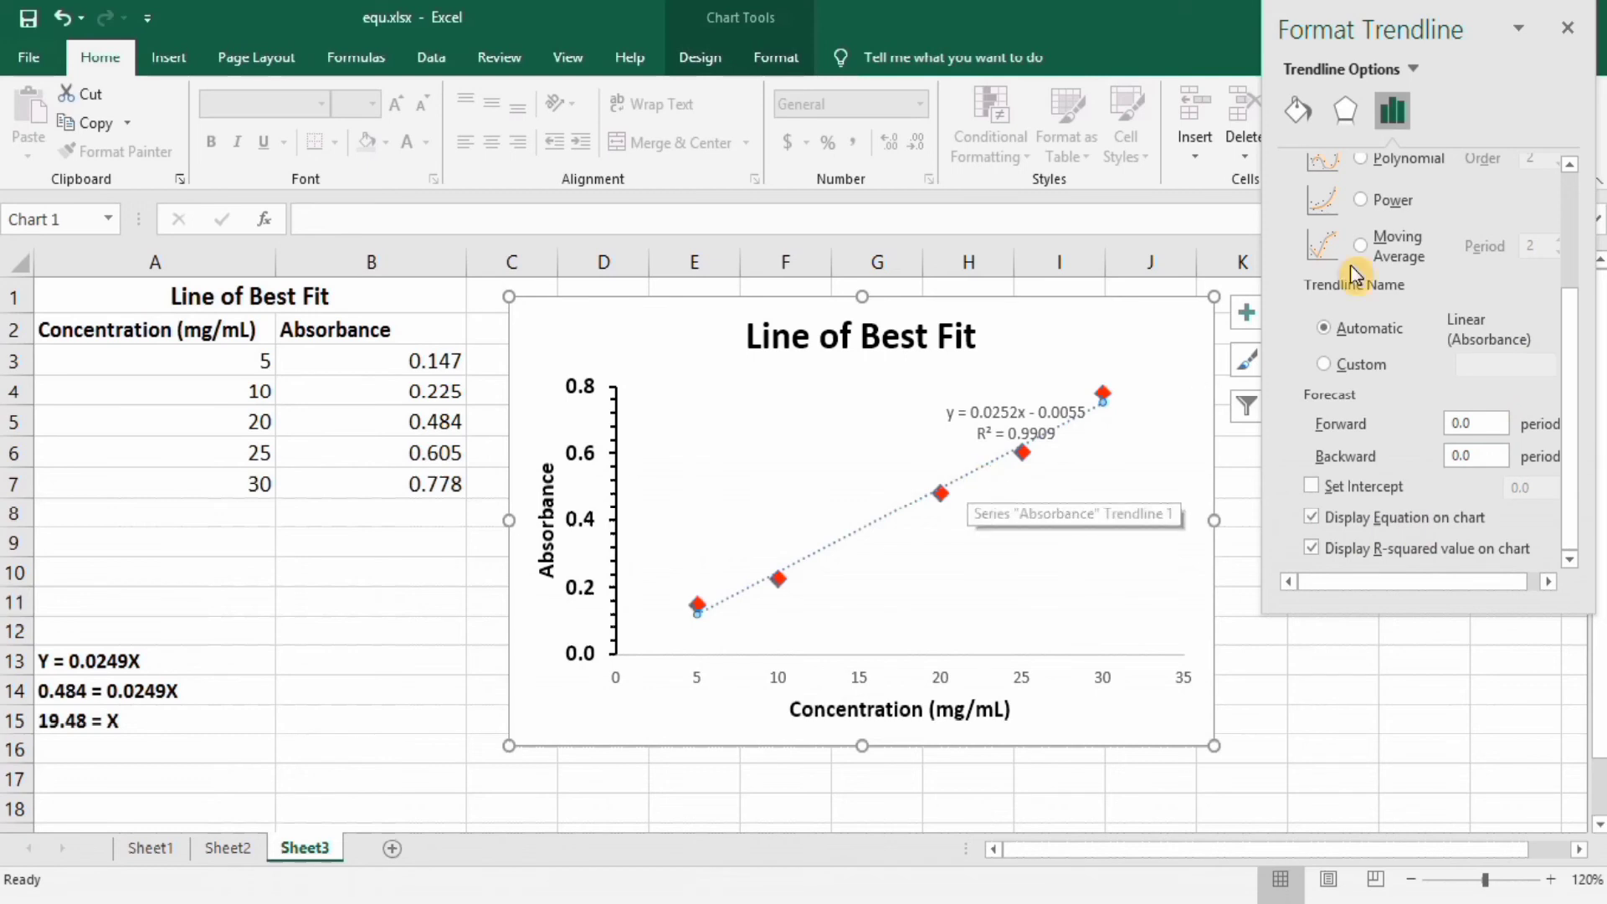
- Give the trendline a solid 2 pt black line with a dashed dash type
click(1298, 113)
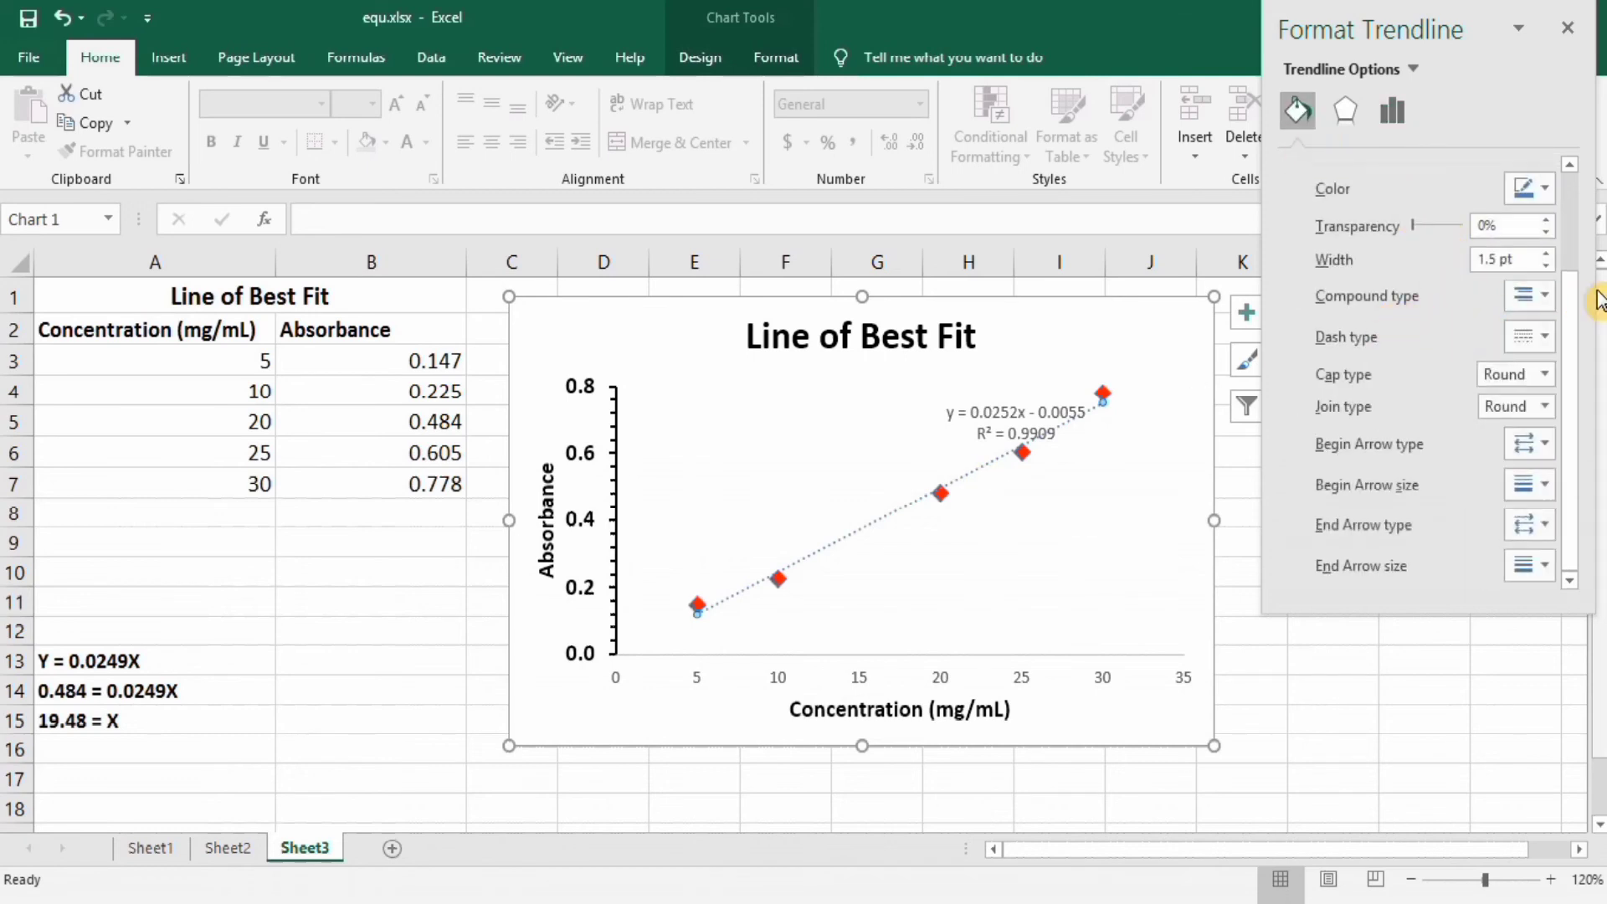
drag(1581, 301, 1579, 210)
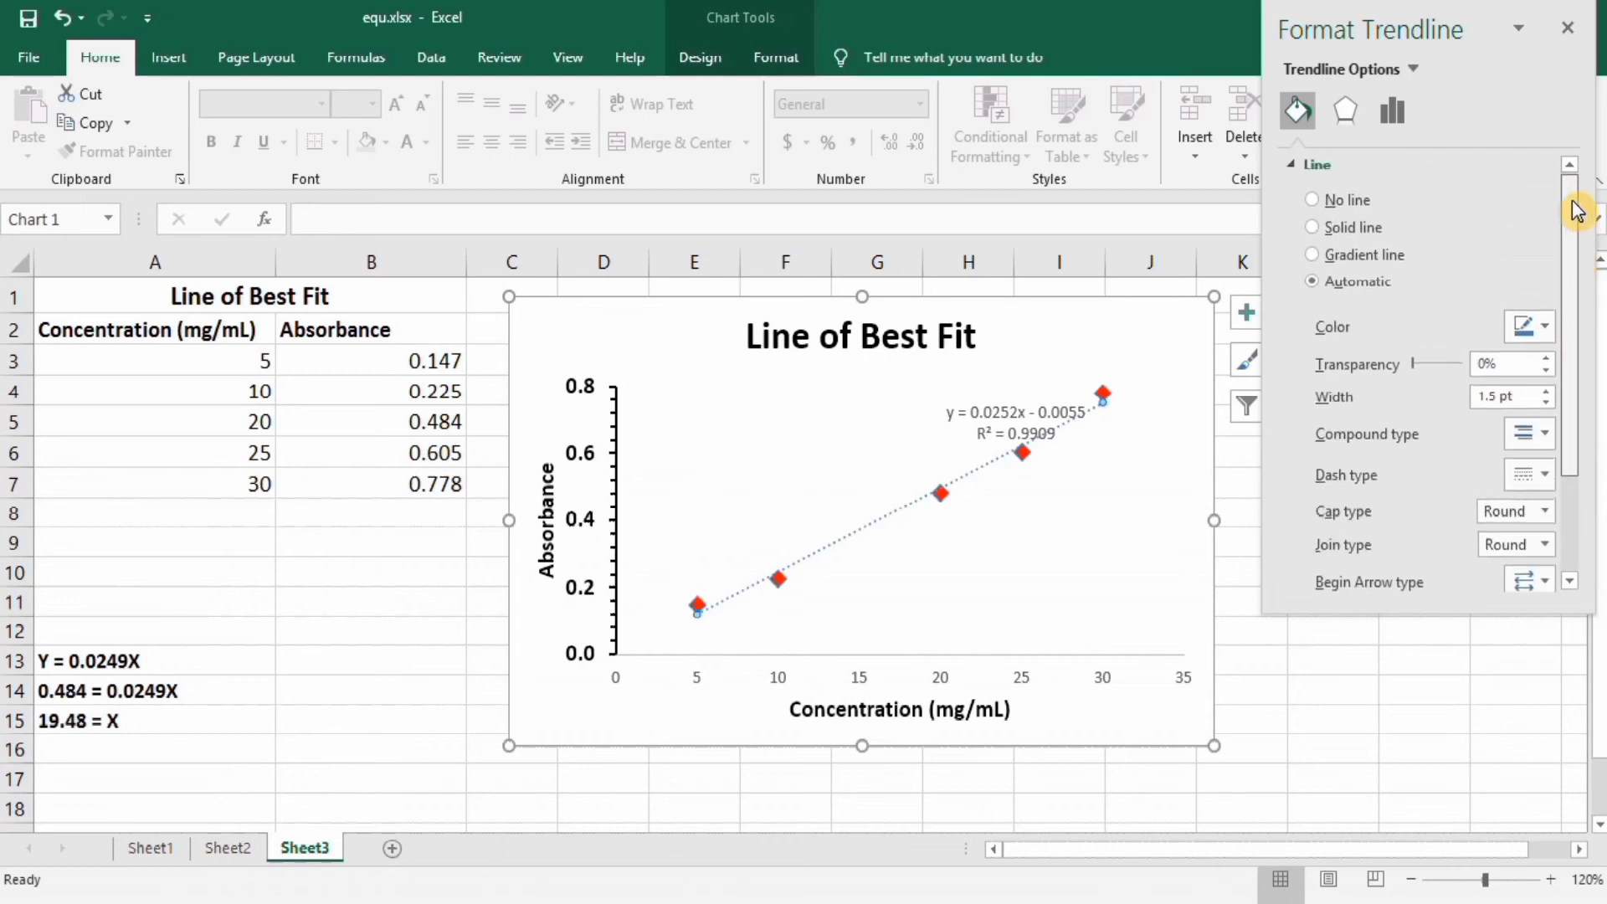
click(1312, 230)
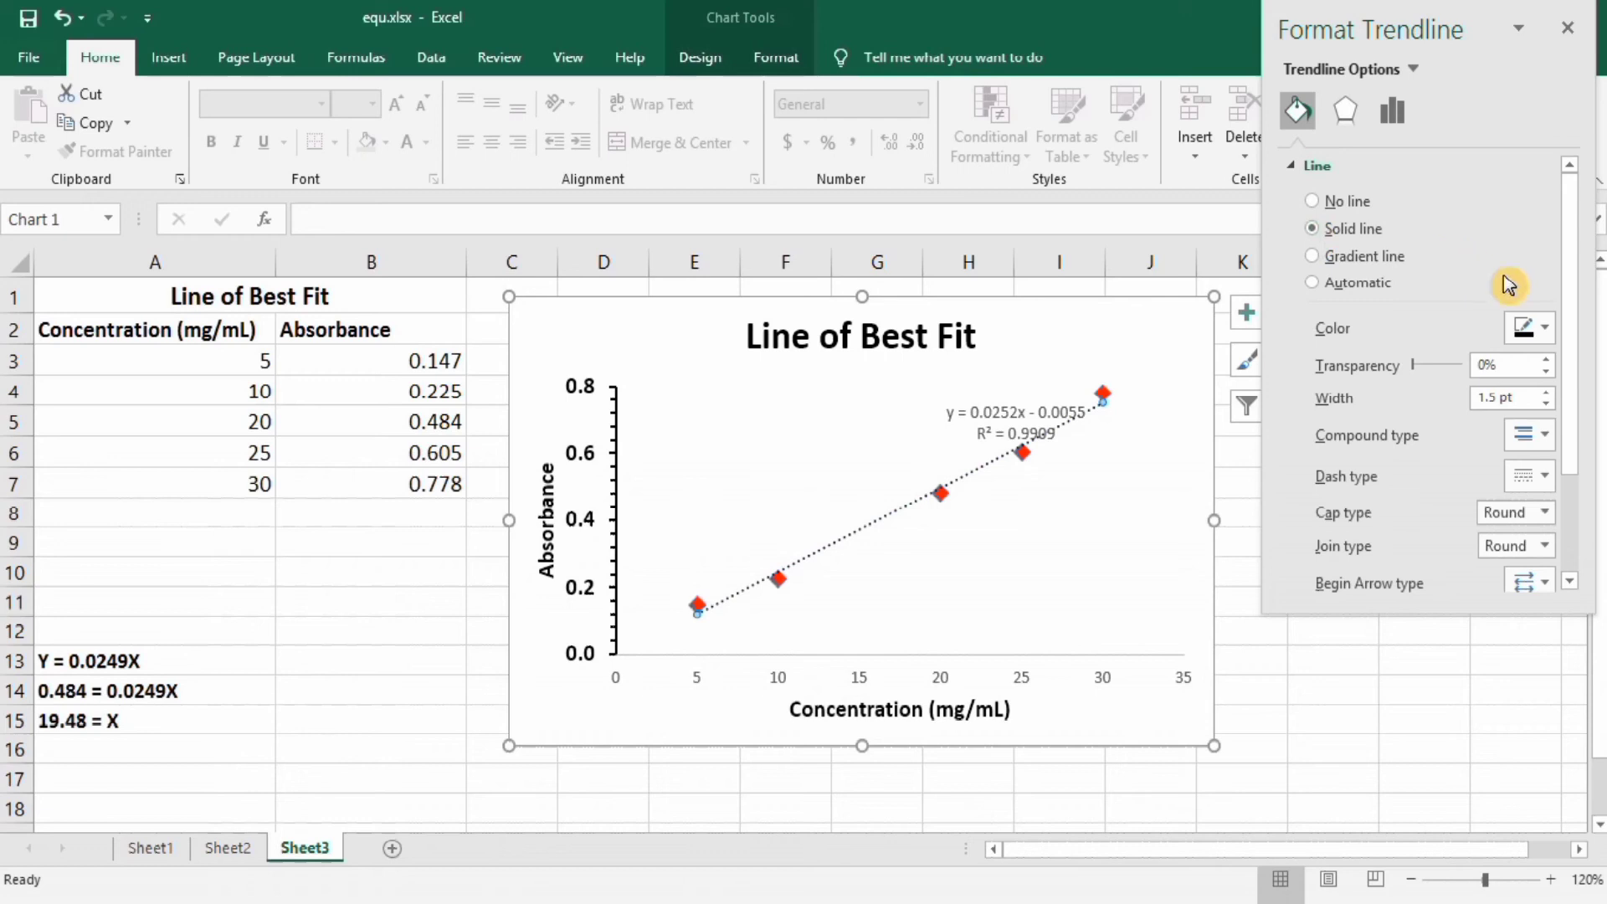
click(1549, 392)
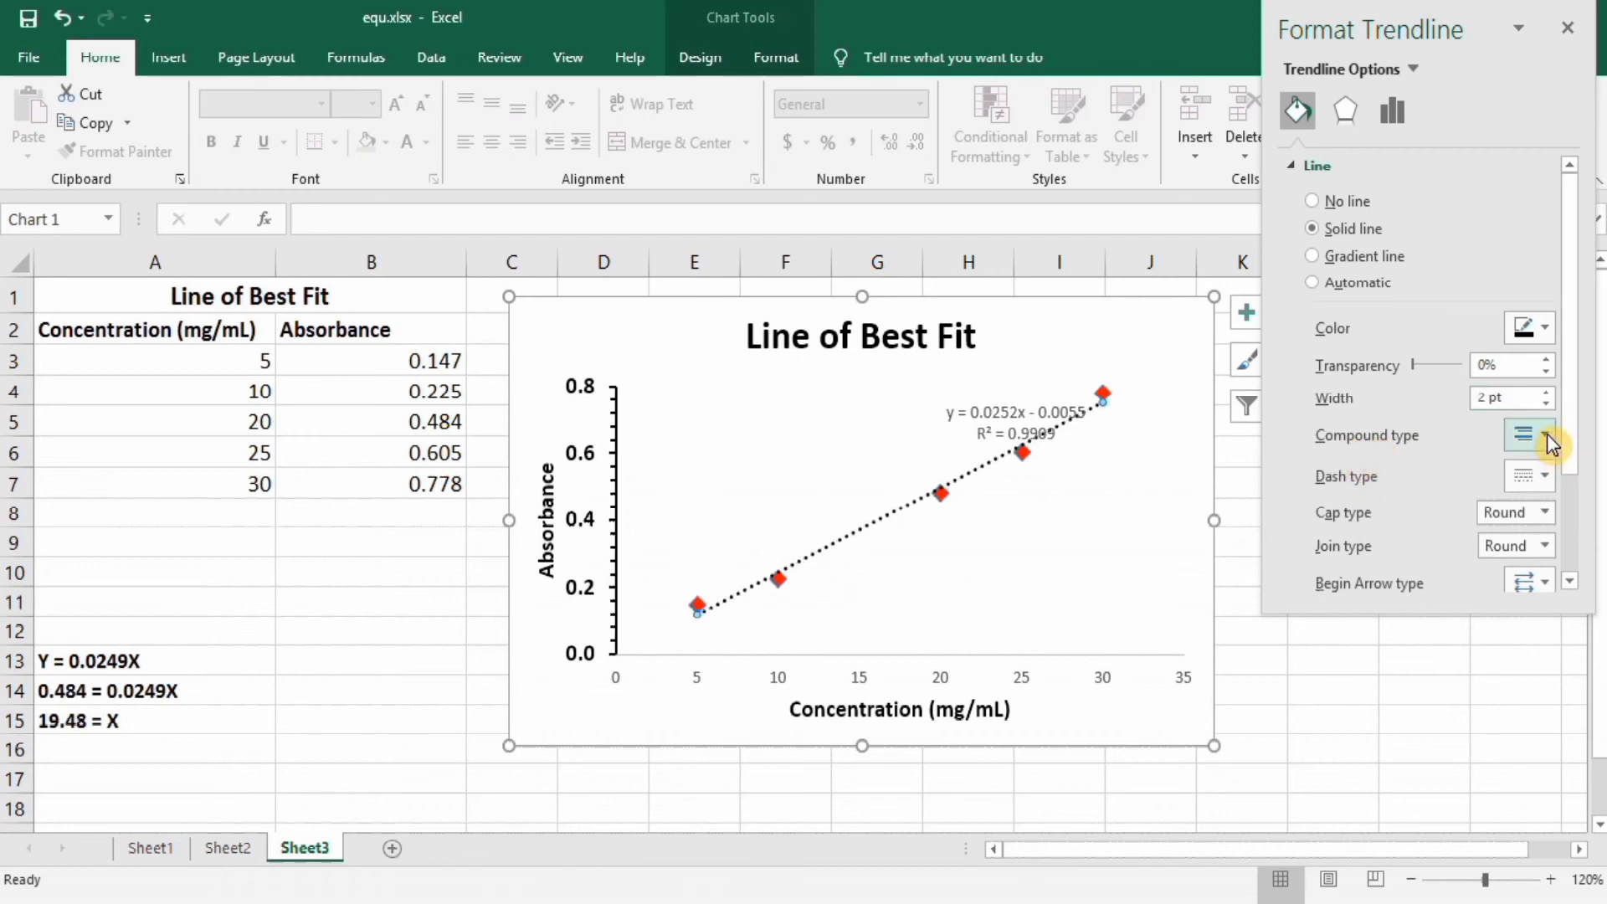
click(1547, 433)
click(1547, 475)
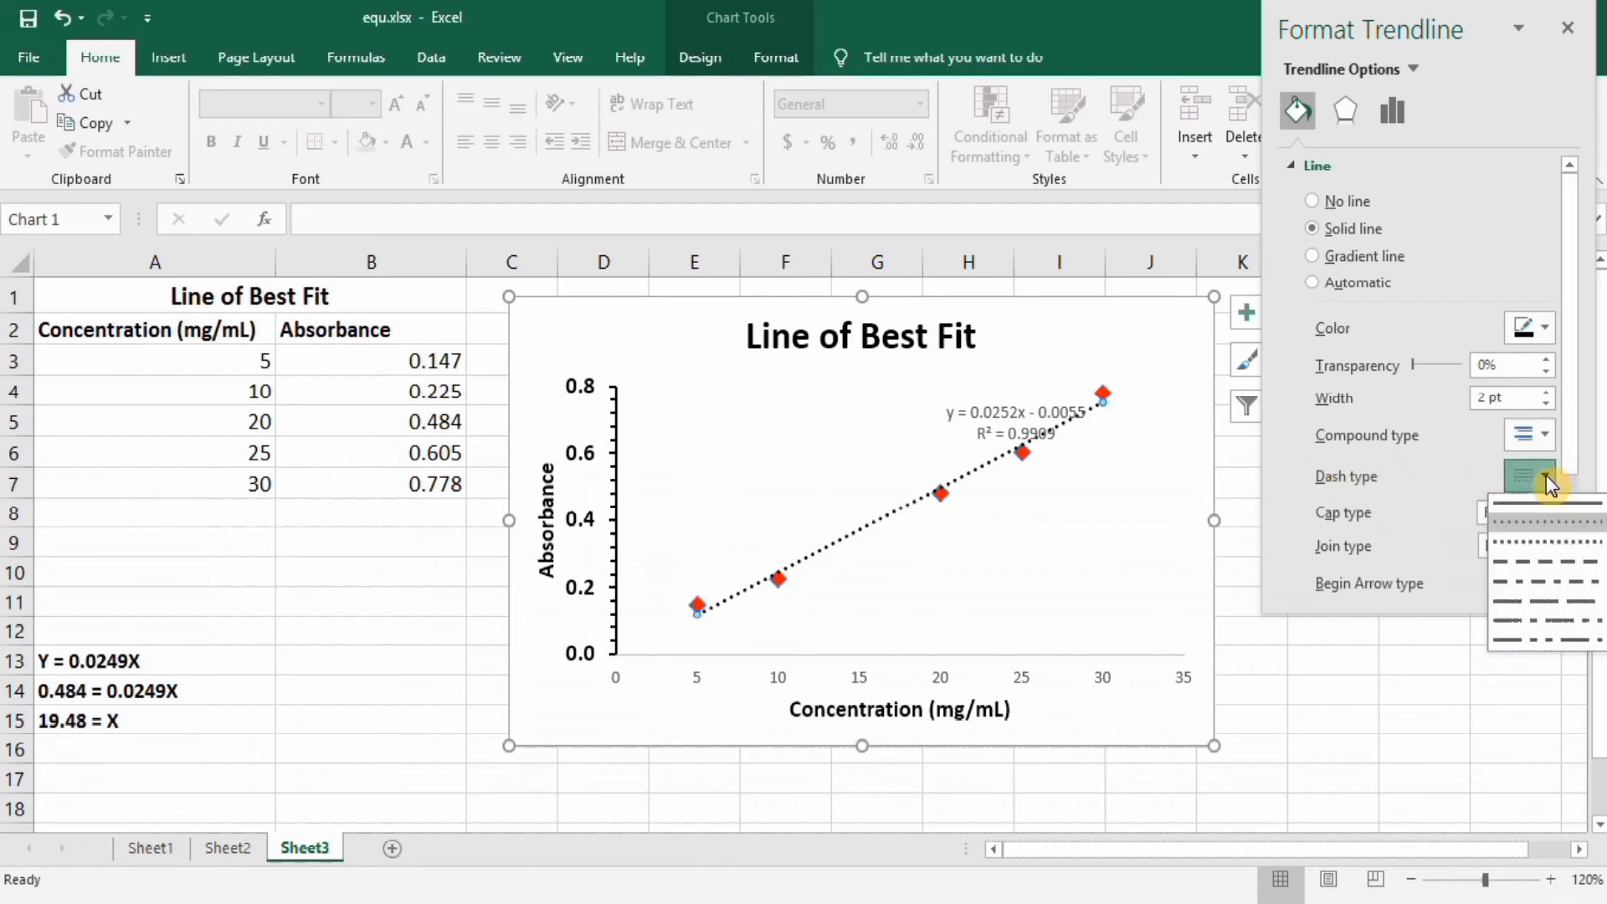
click(1536, 542)
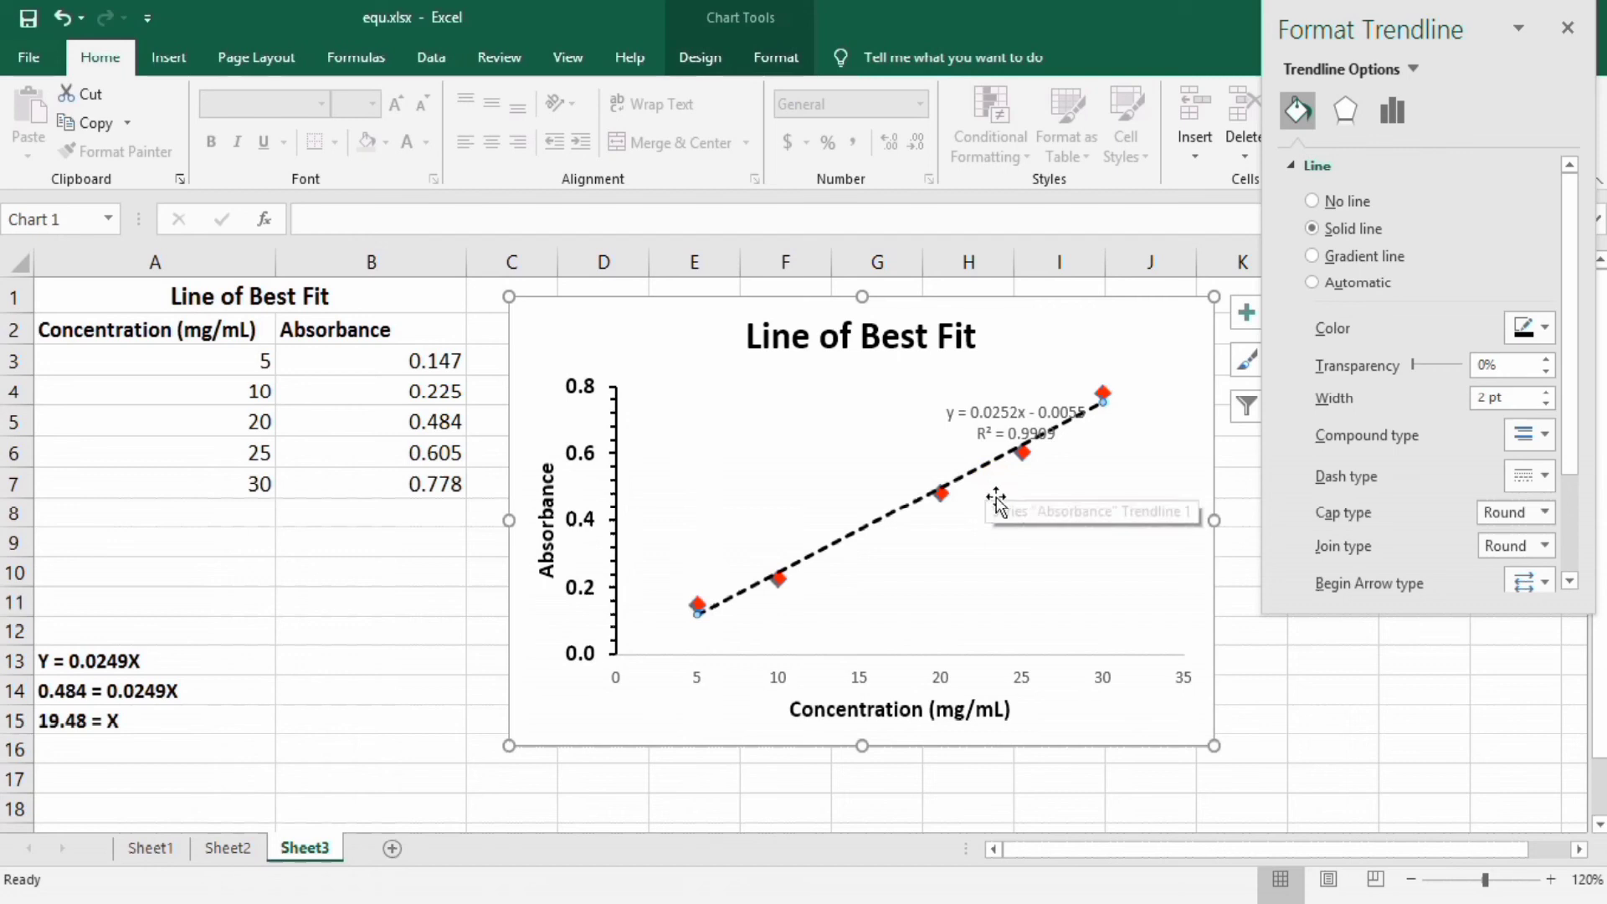
- Drag the equation and R² label to the plot's top-left, then select cell A13
click(1000, 413)
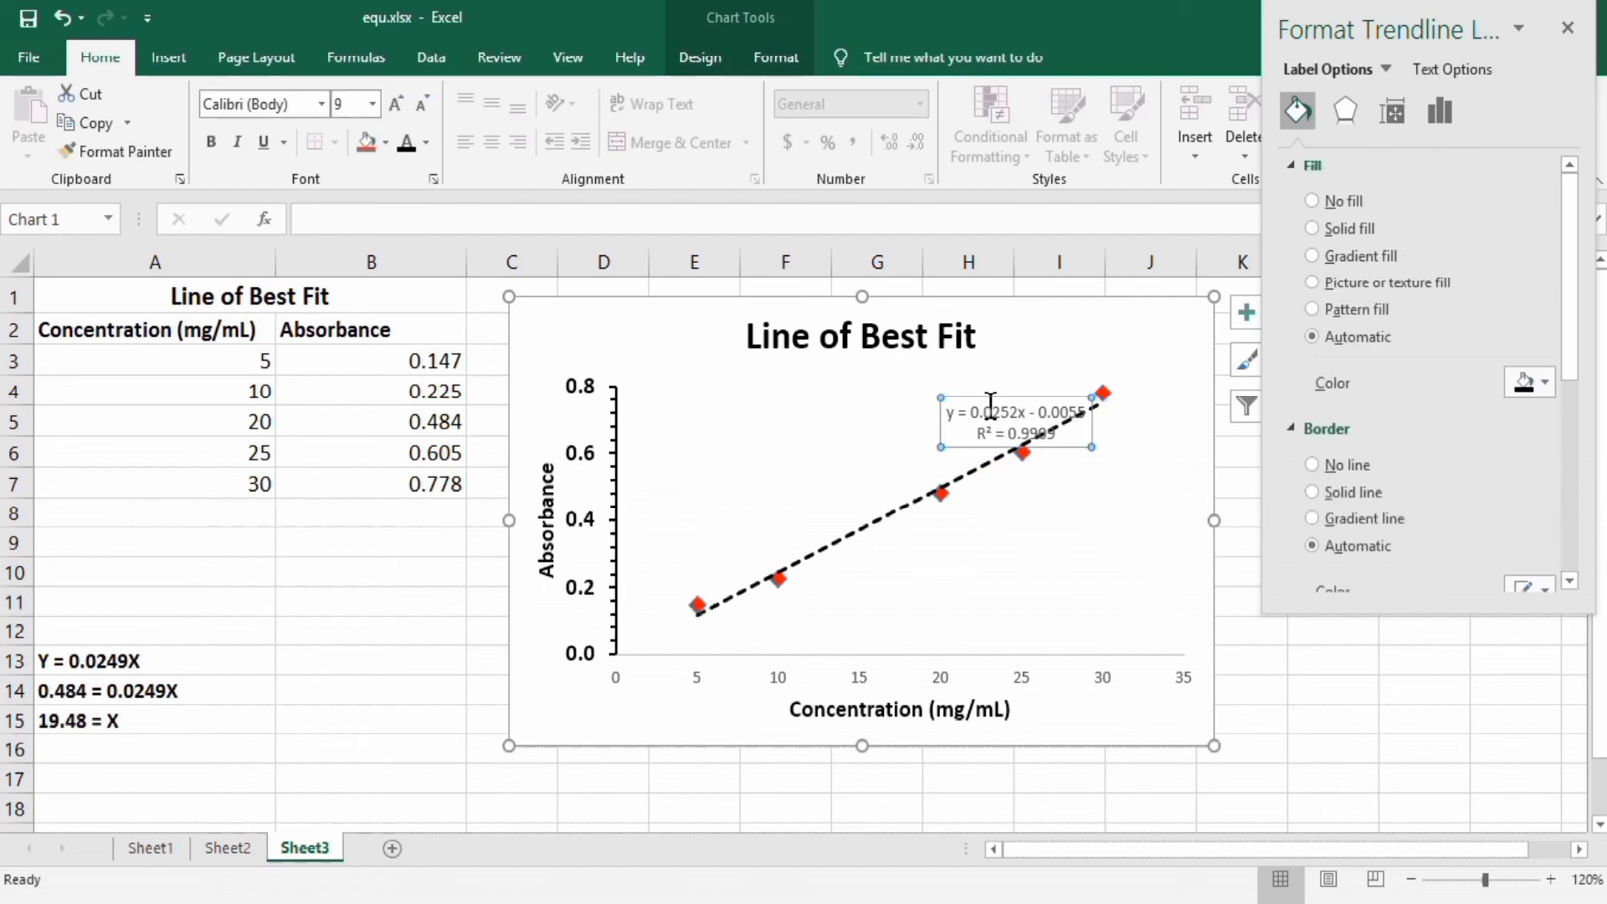
drag(993, 397, 770, 387)
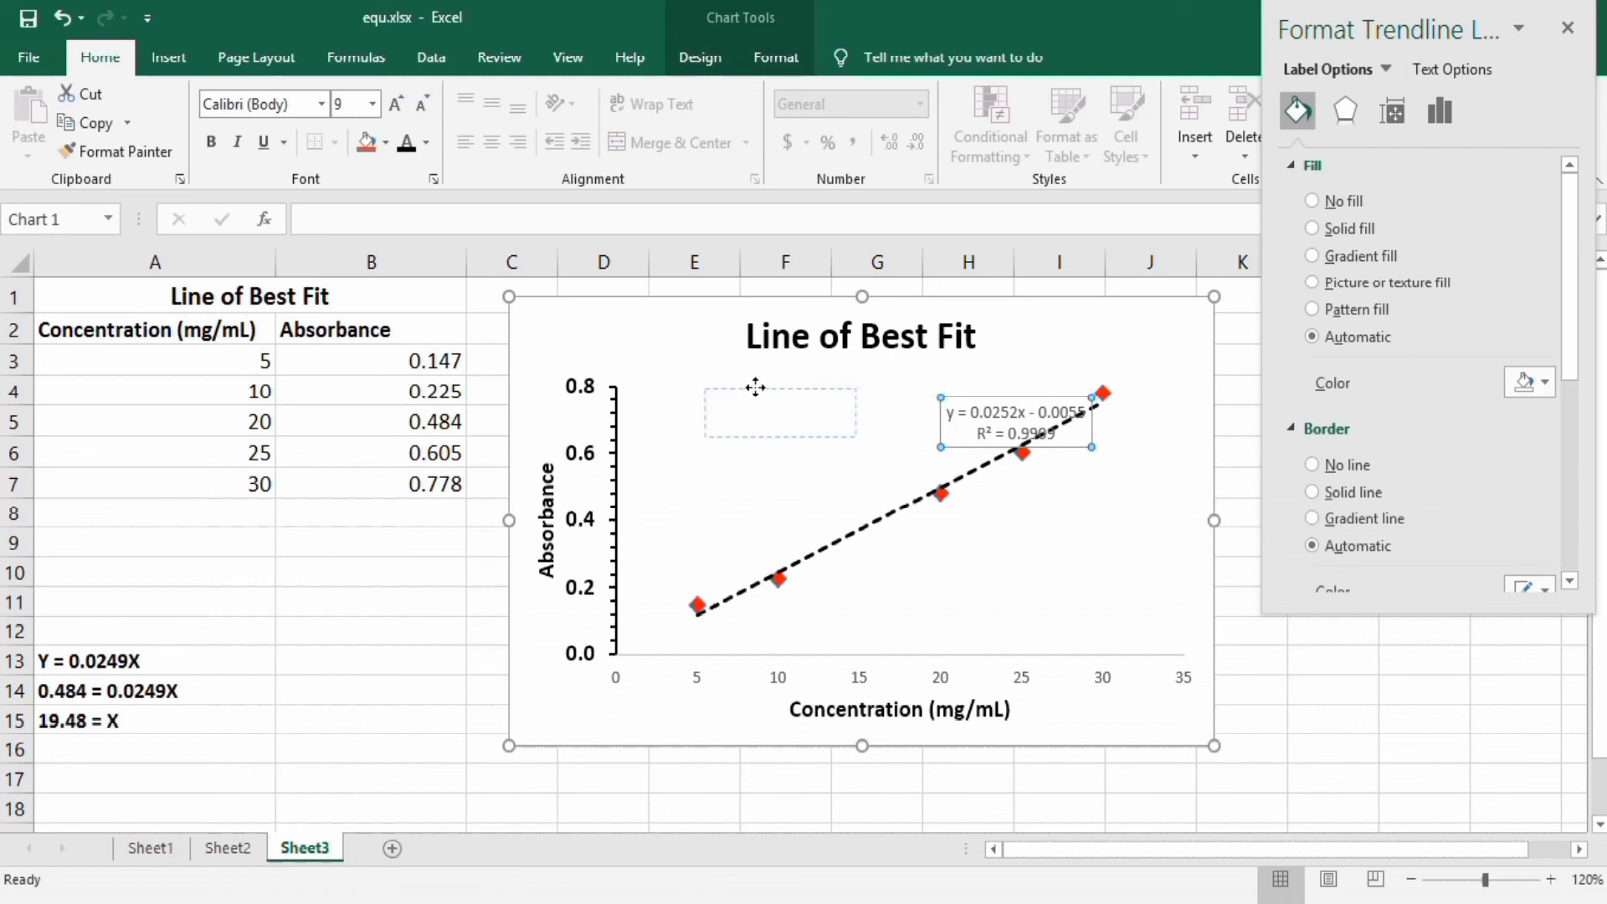
drag(754, 386, 754, 387)
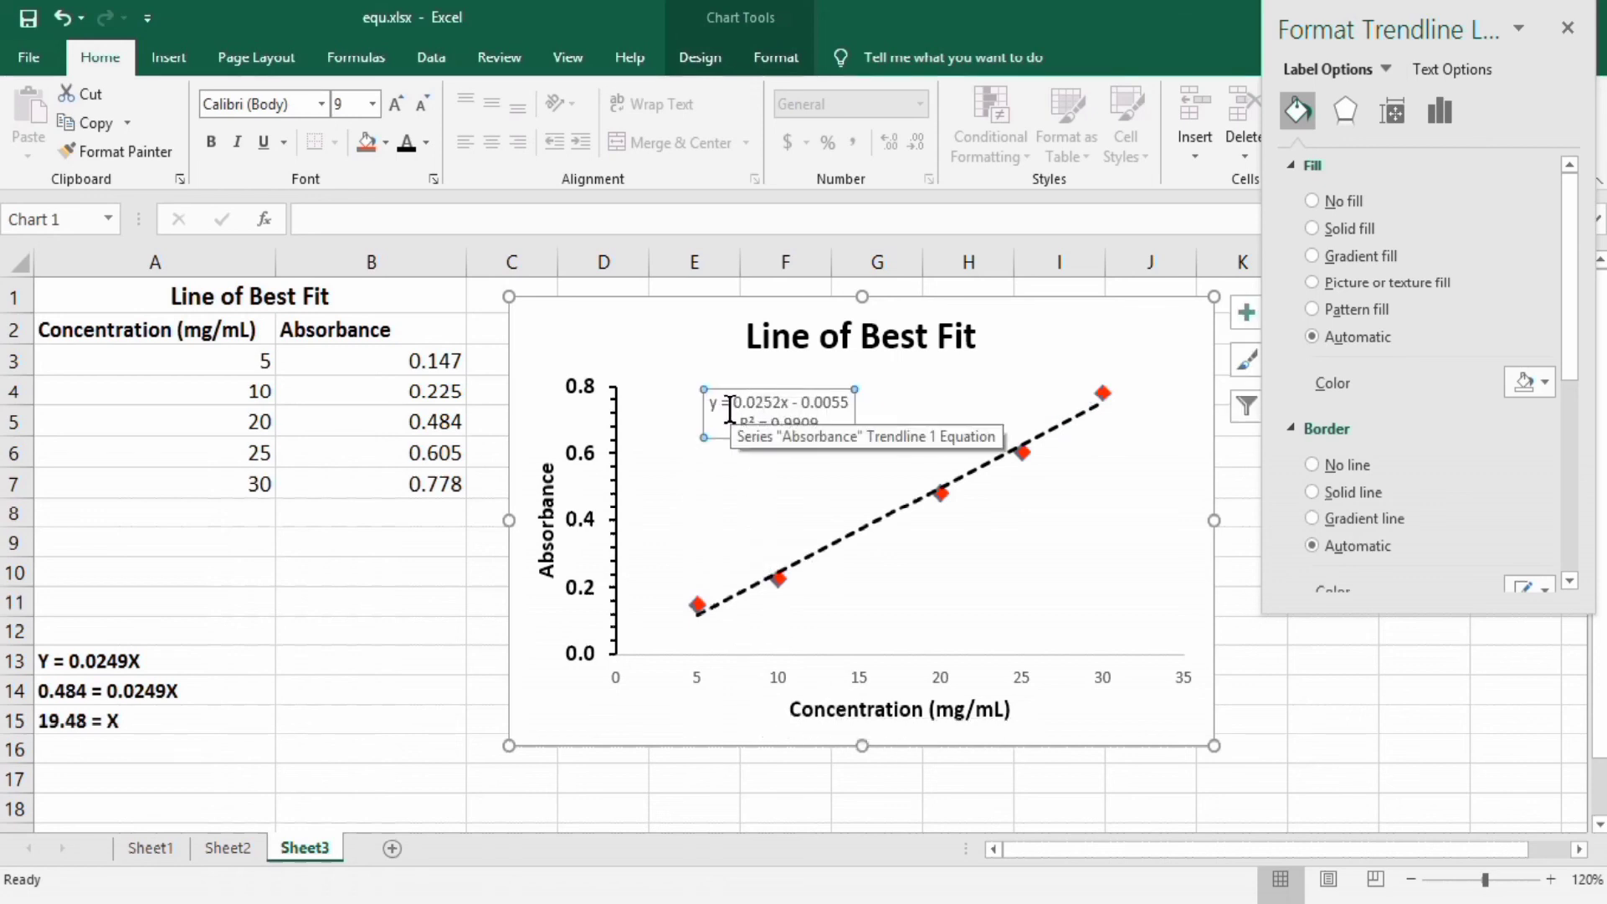
drag(711, 402, 845, 407)
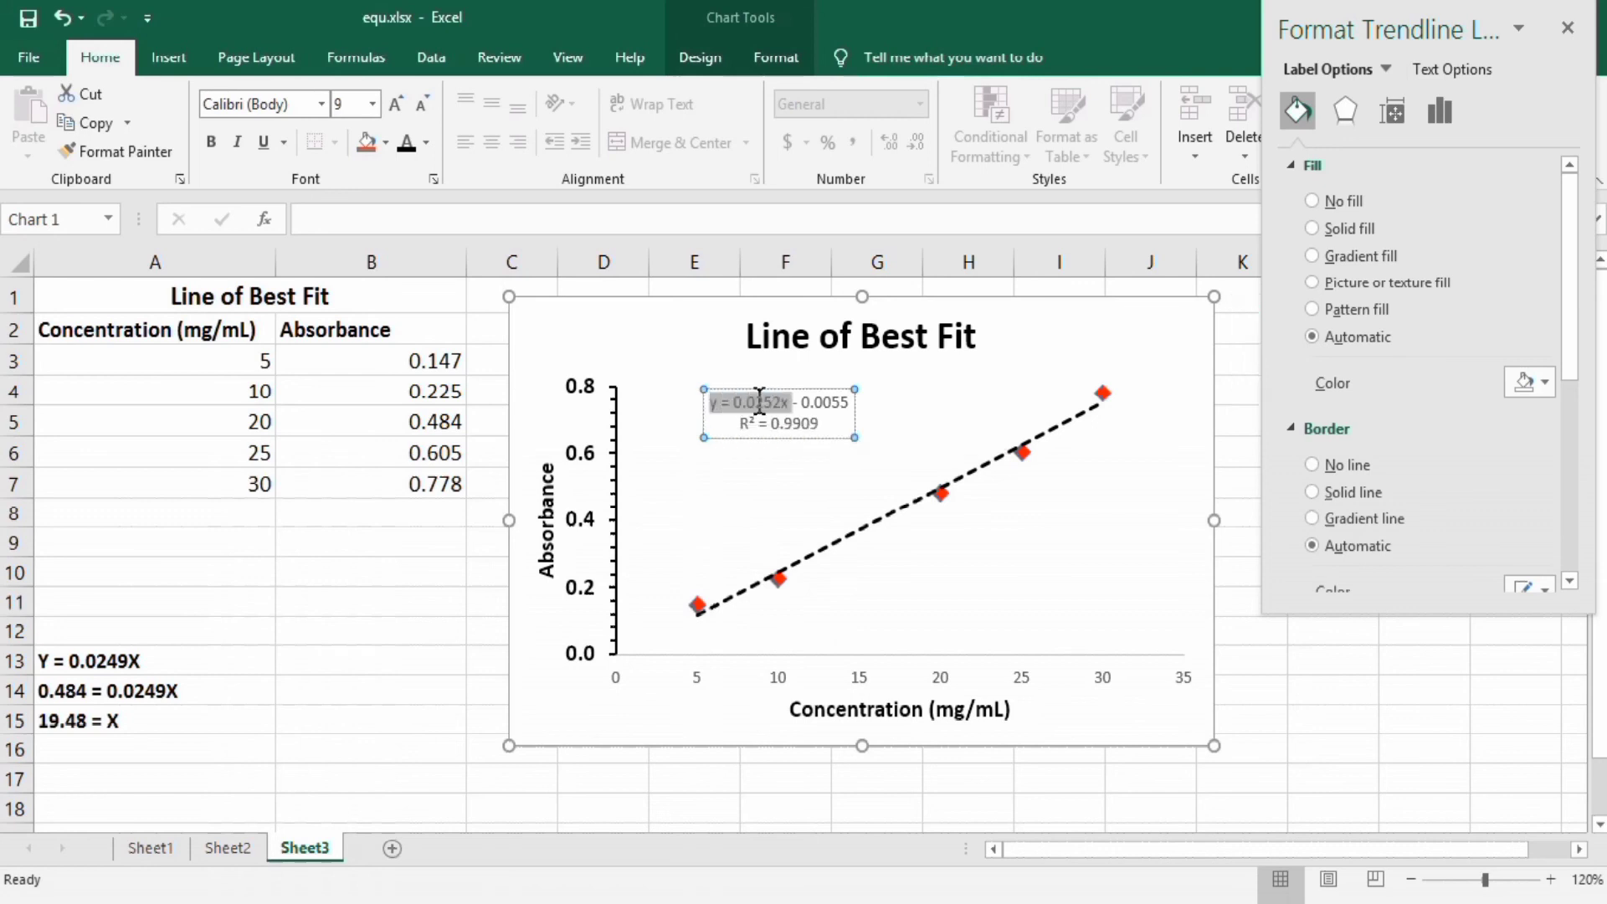
click(130, 662)
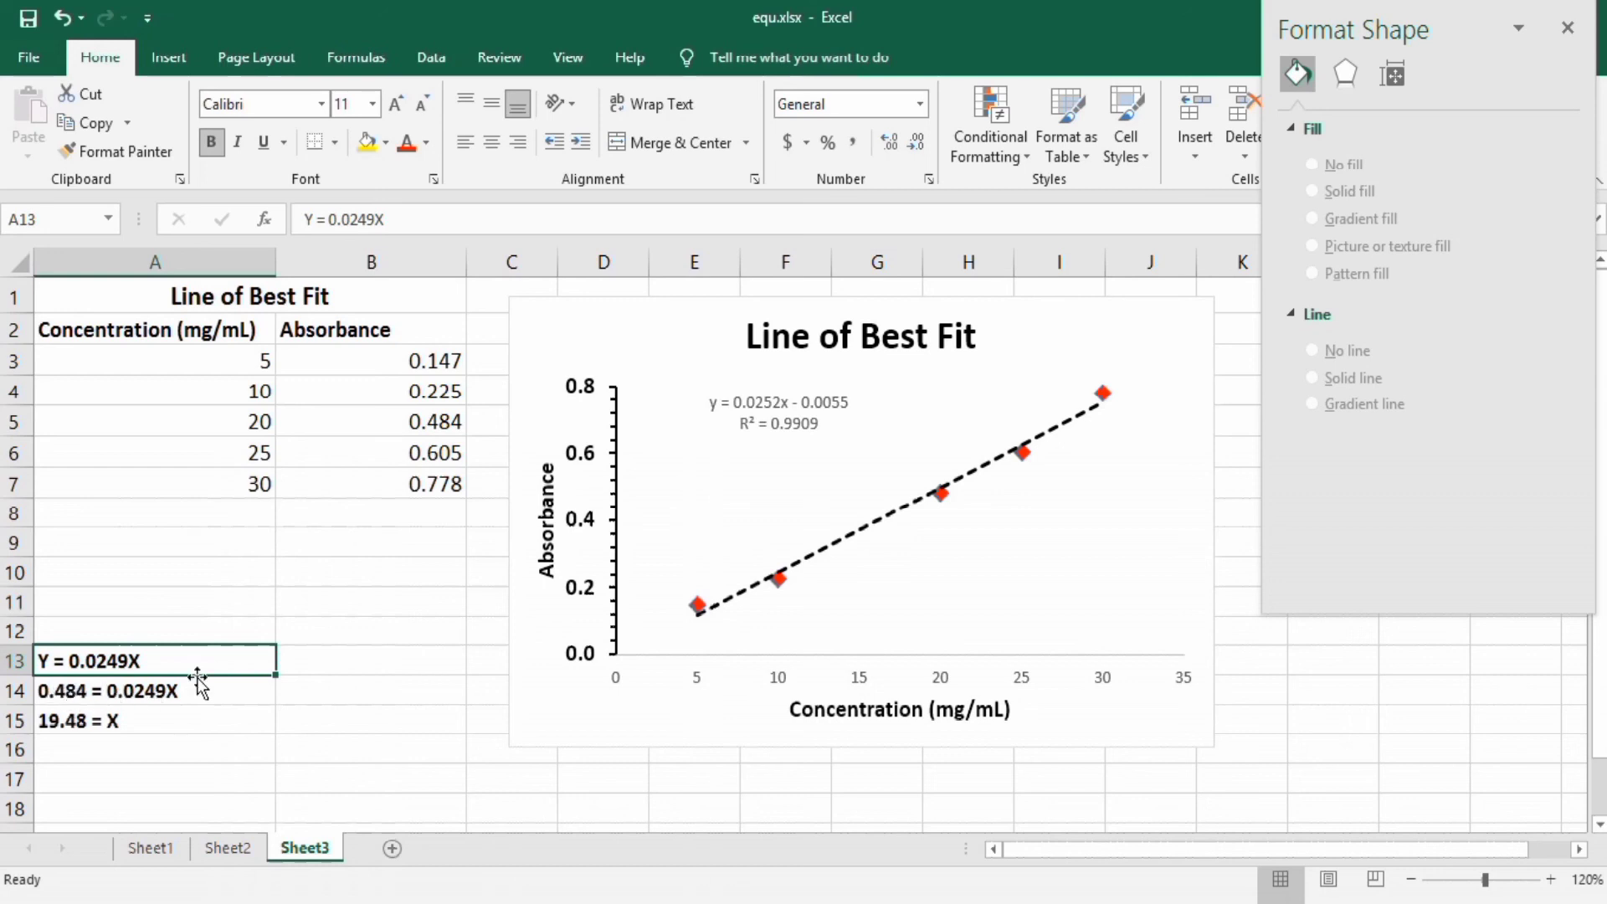
click(61, 693)
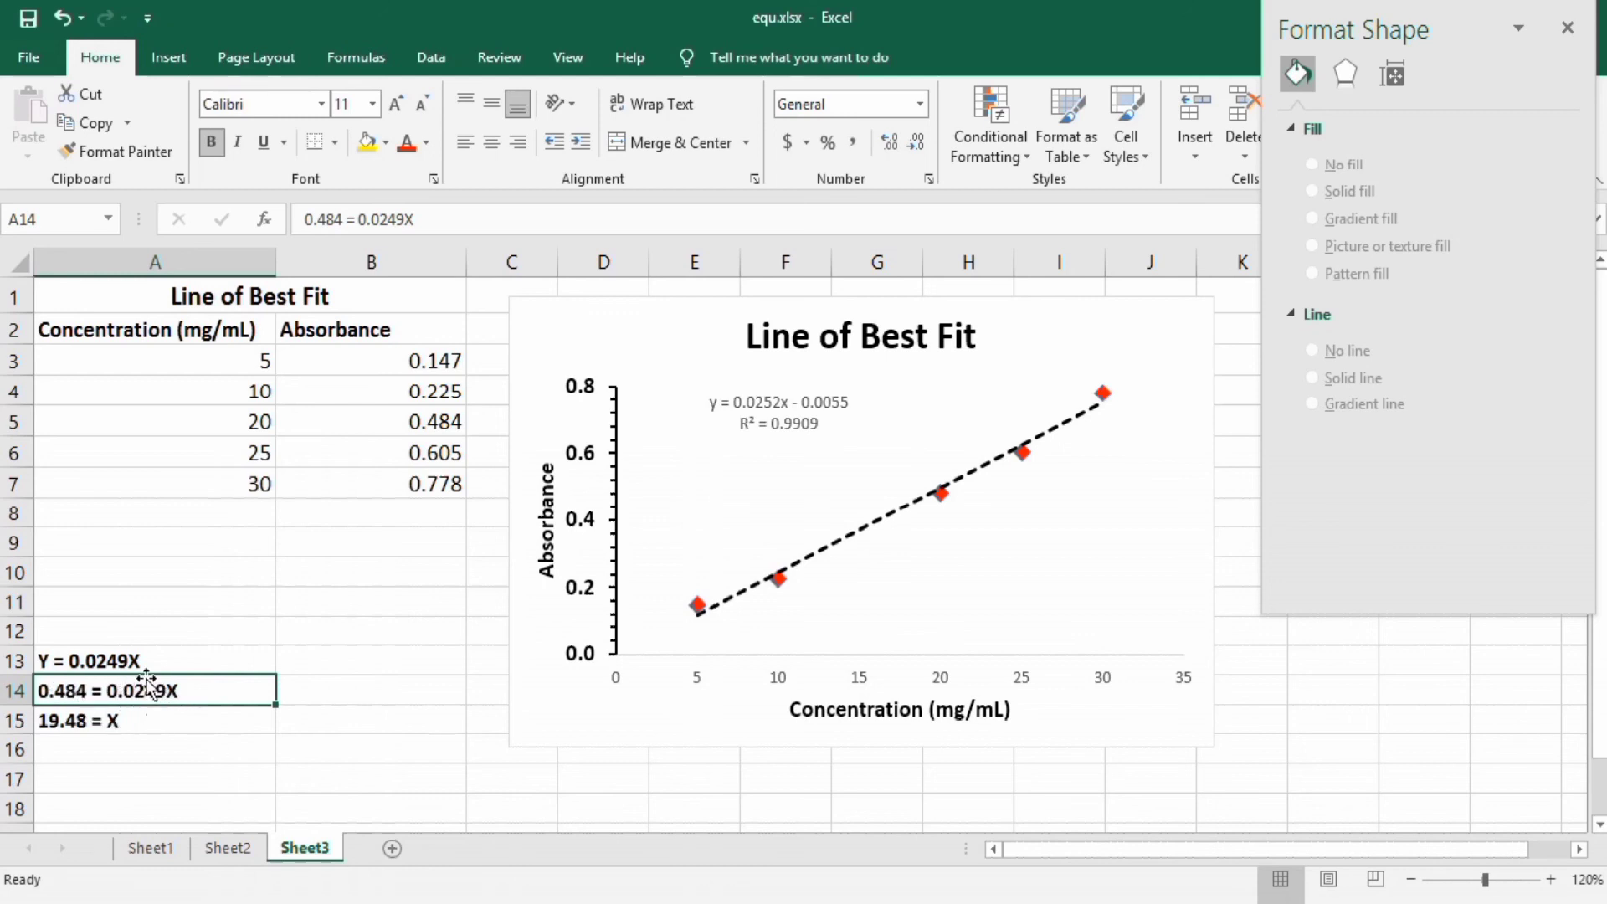
click(75, 724)
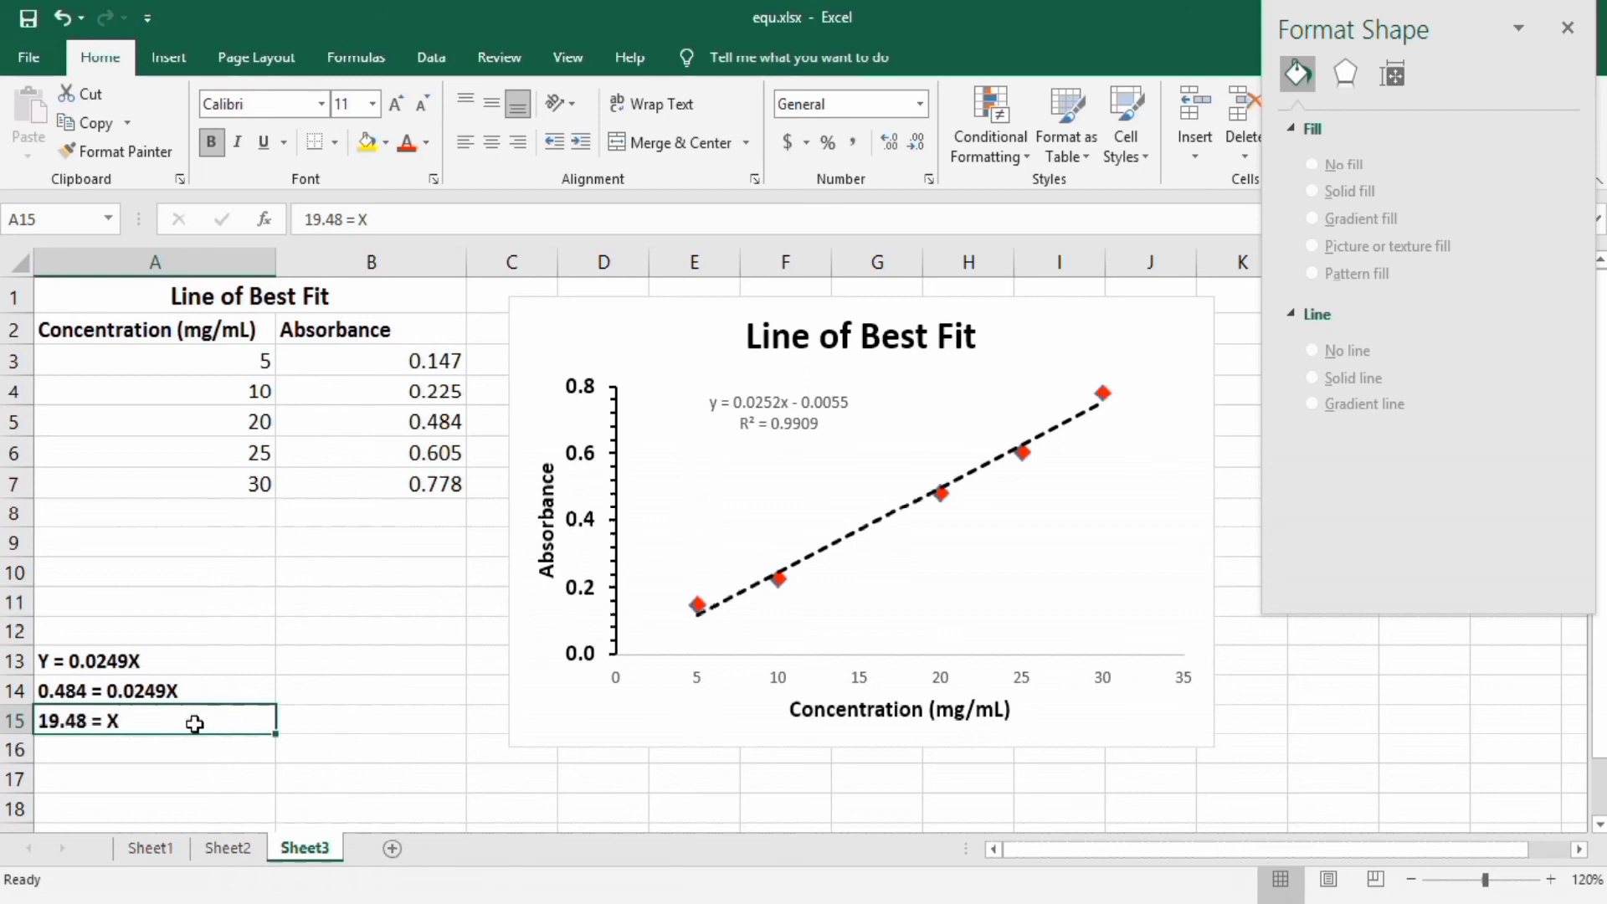
click(56, 694)
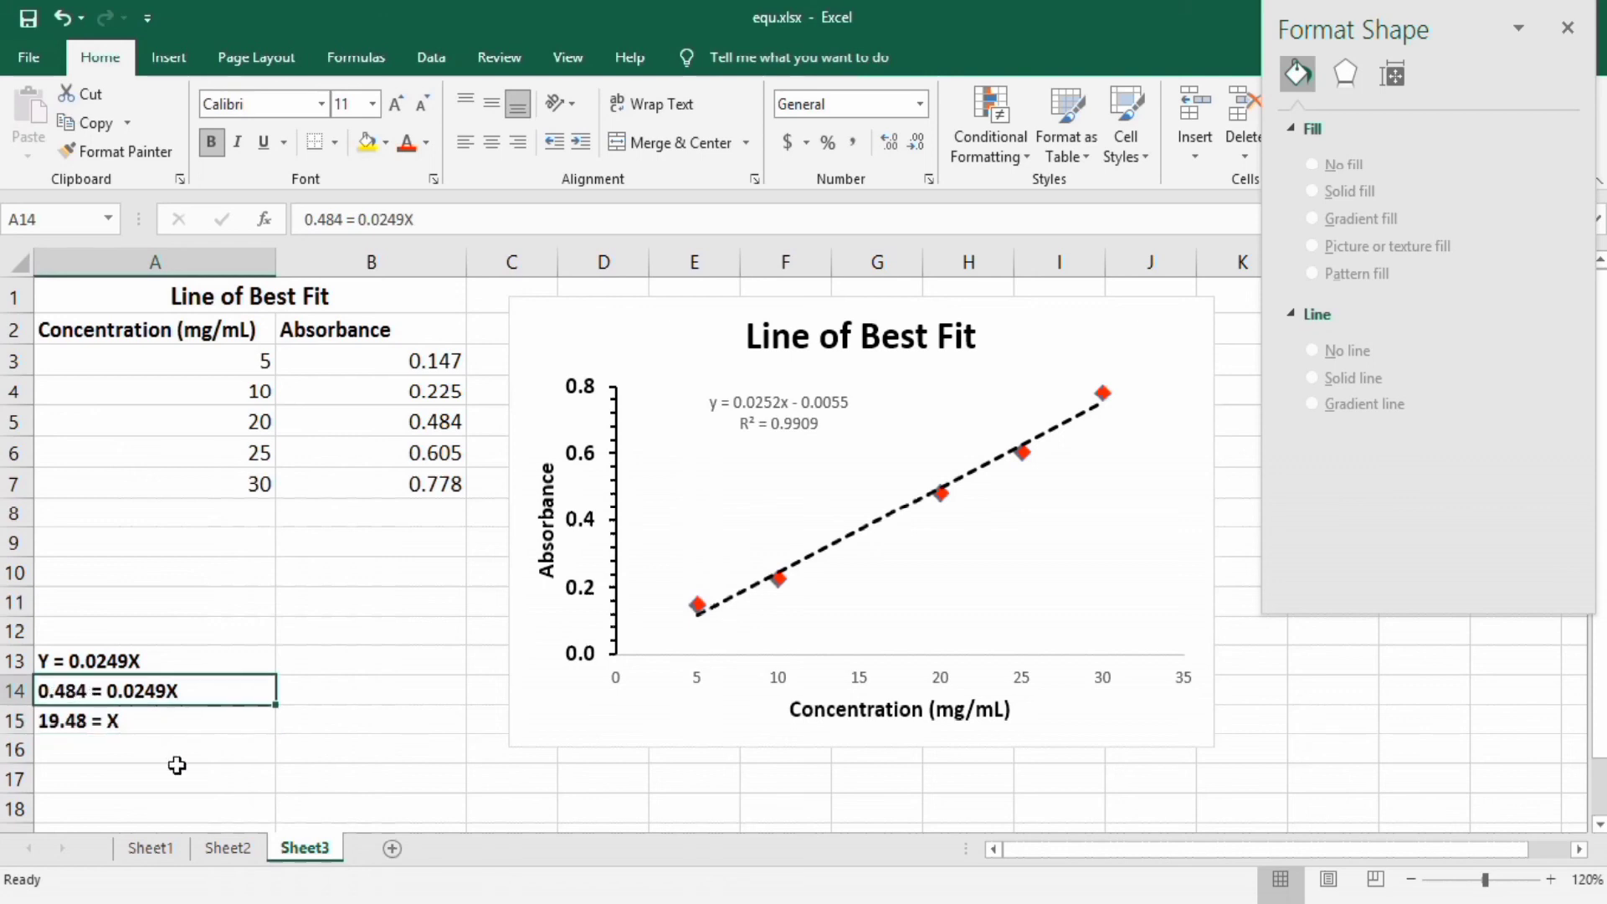